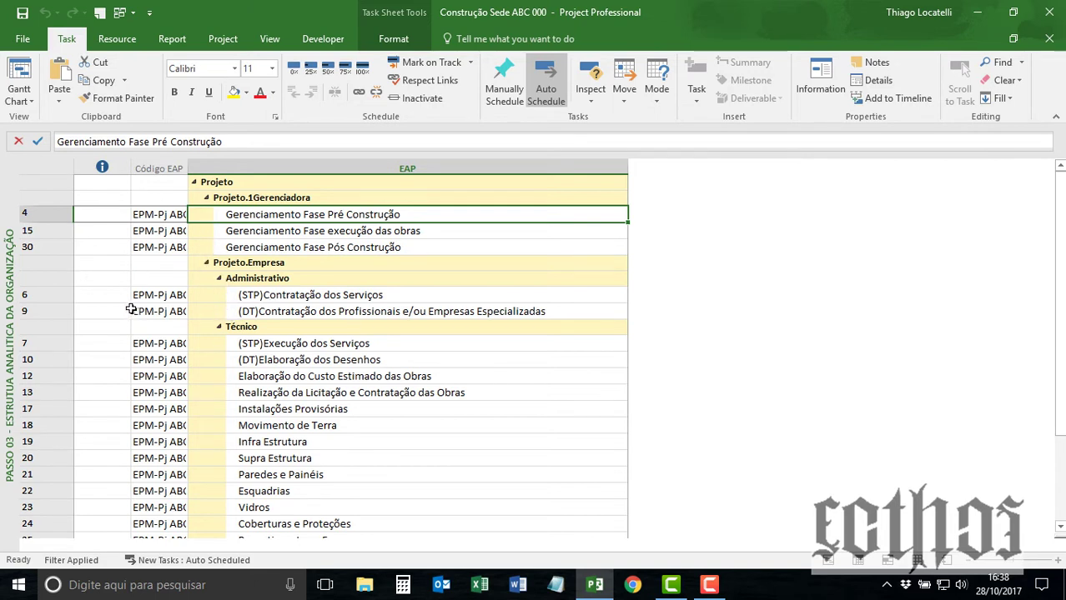
Step: Switch to the Passo 01 - EAP view and select the PROJETO INICIADO task
right_click(10, 215)
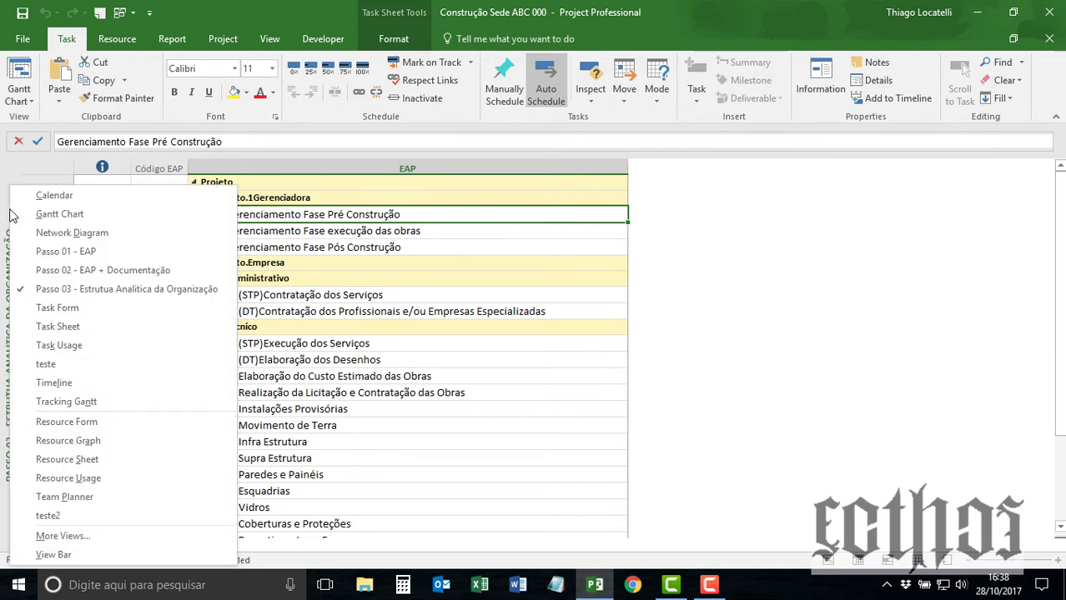
click(166, 256)
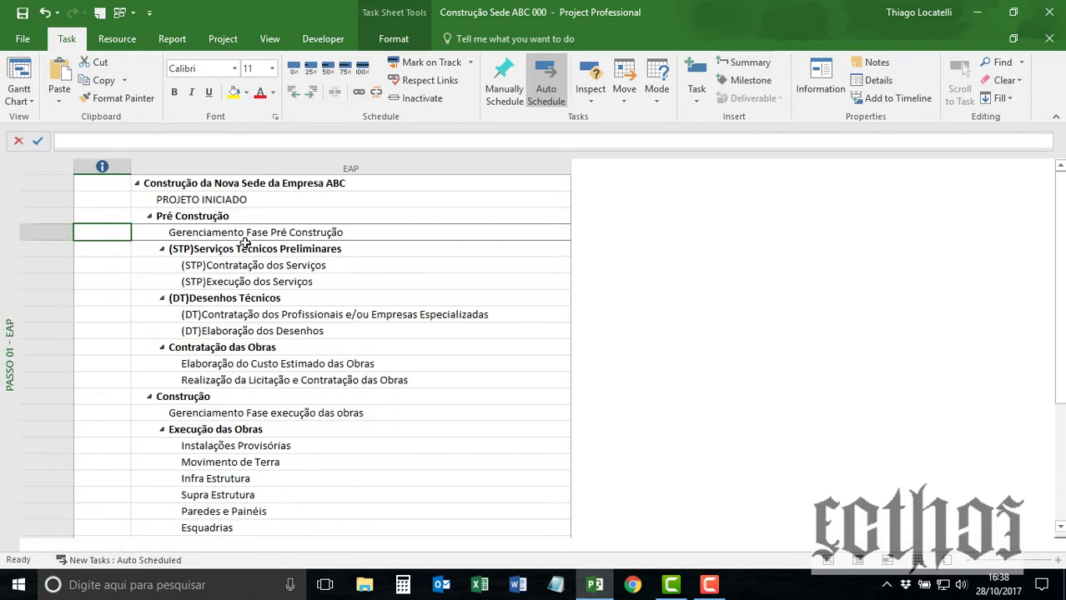
click(278, 201)
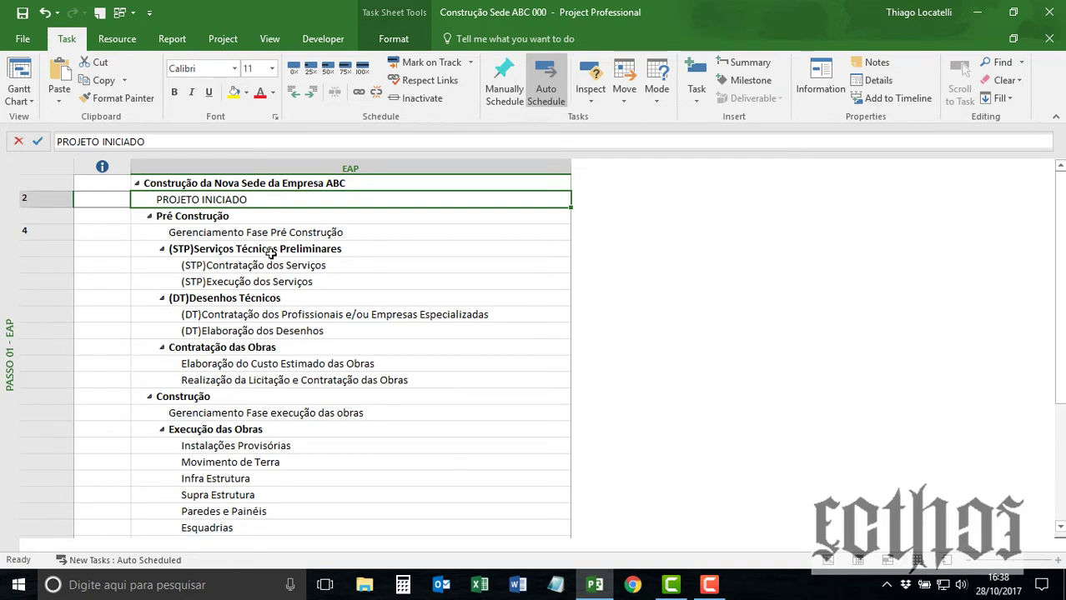
Step: Review the Schedule options of the project, covering the calendar, scheduling, schedule alerts and calculation settings
click(27, 43)
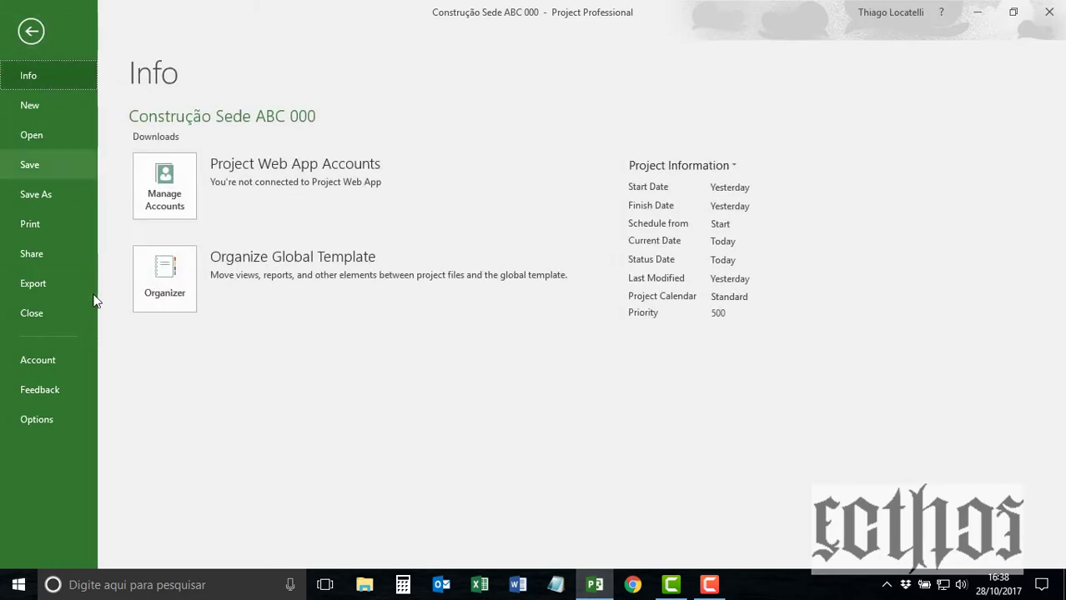
click(36, 419)
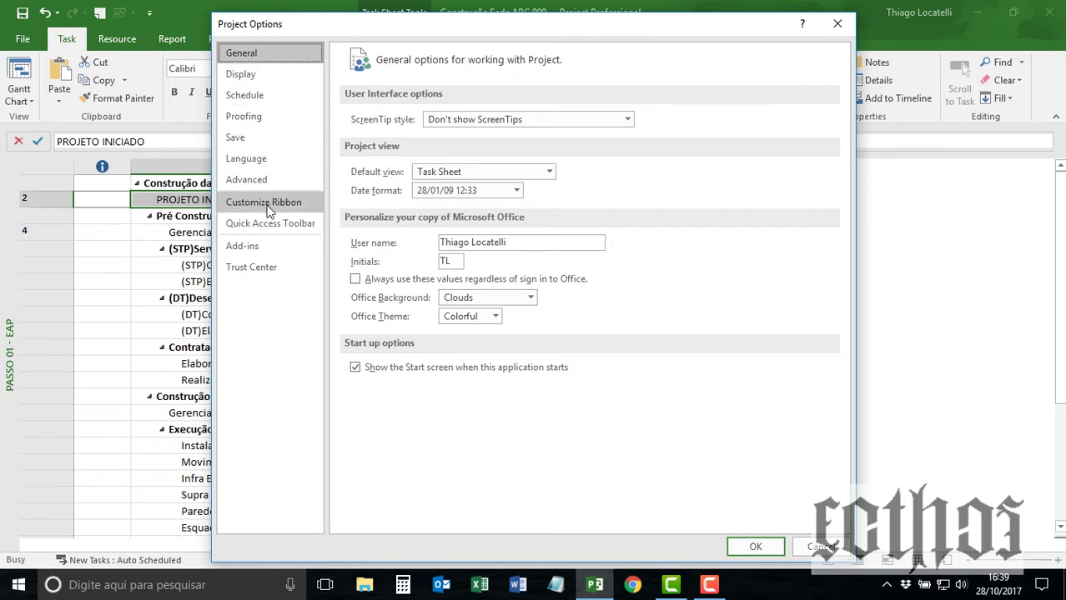
click(284, 98)
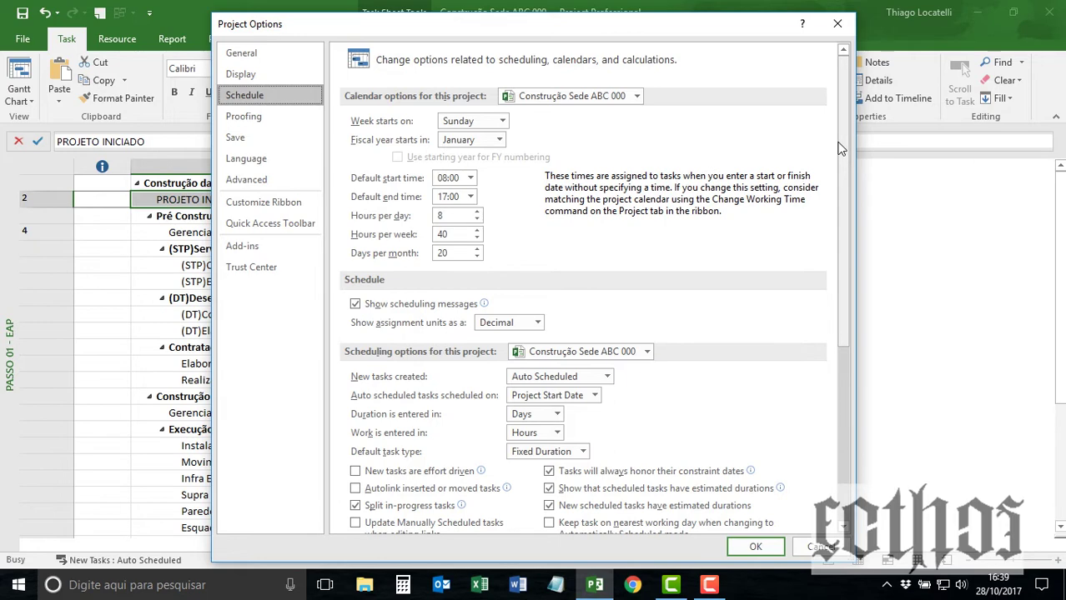
drag(842, 156, 847, 215)
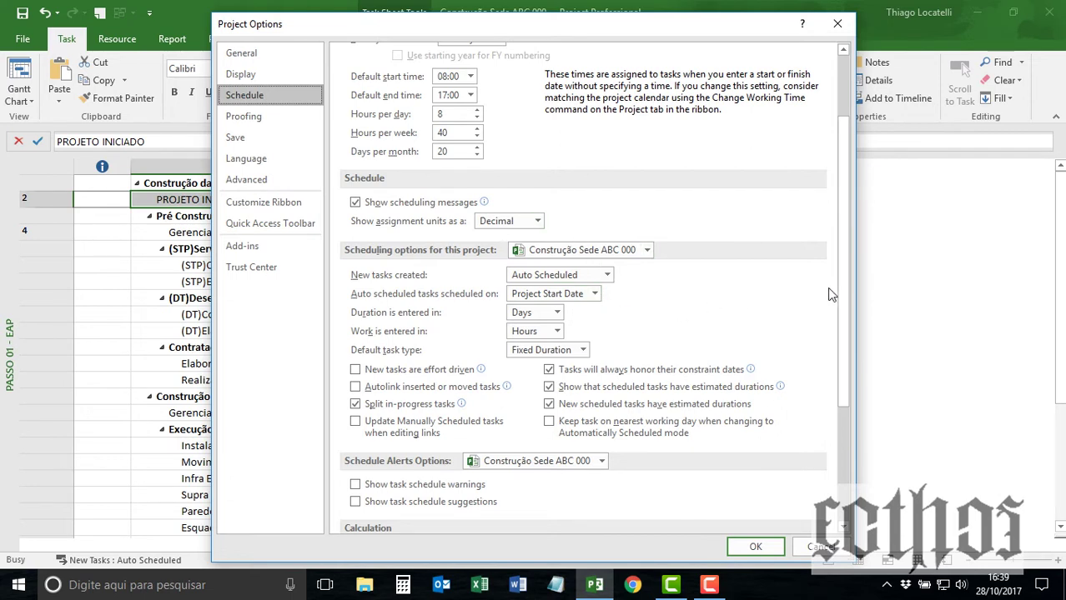
drag(842, 311, 842, 365)
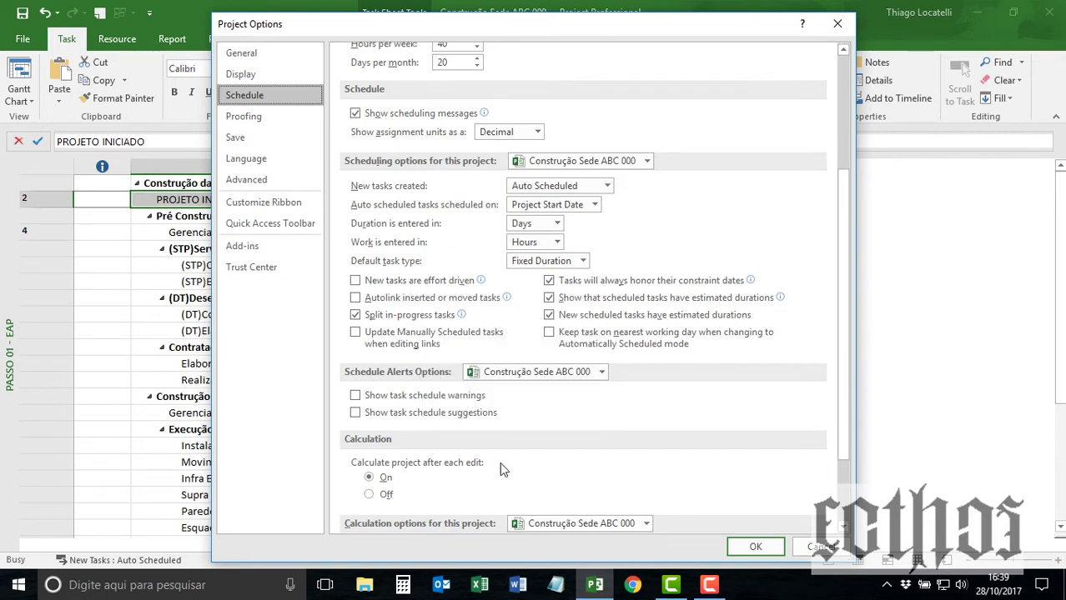
drag(842, 361, 842, 423)
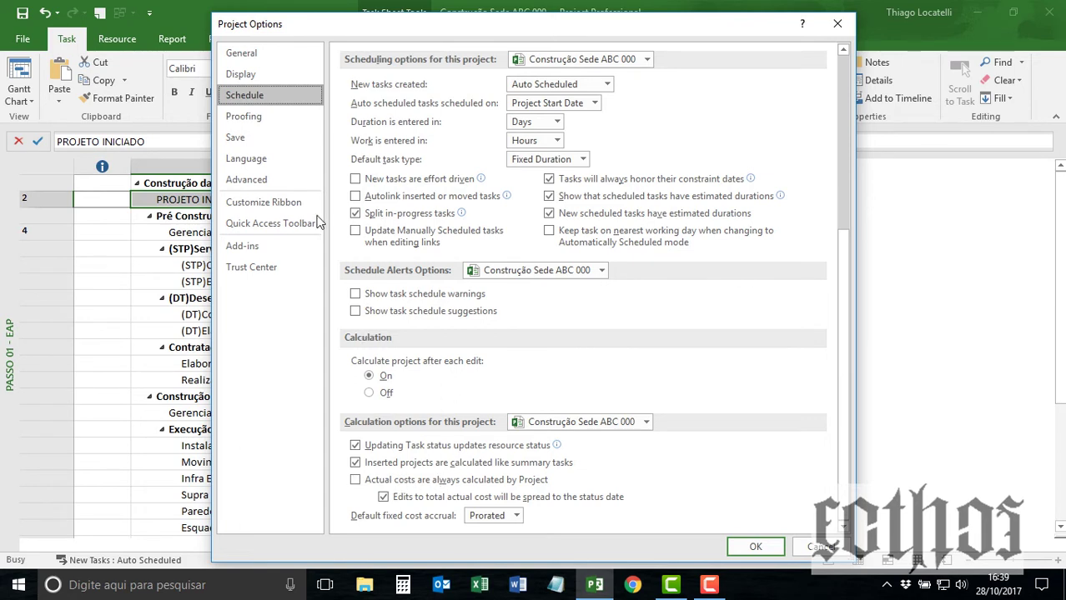
Step: Review the Advanced project options down to the calculation options and the projects they can apply to, and close the options
click(283, 179)
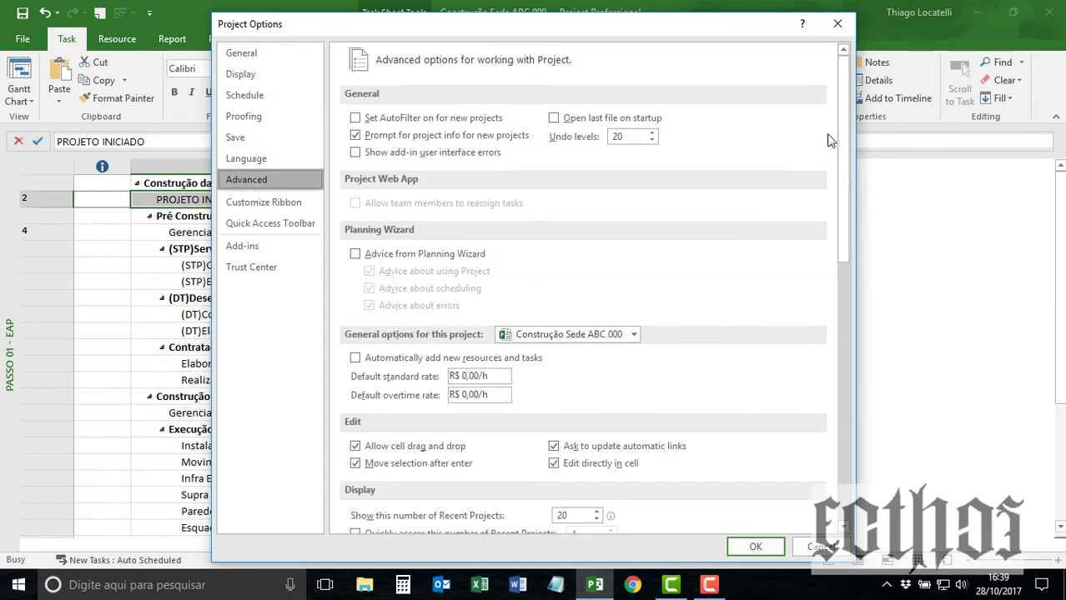
scroll(843, 185, down, 1)
drag(842, 185, 846, 410)
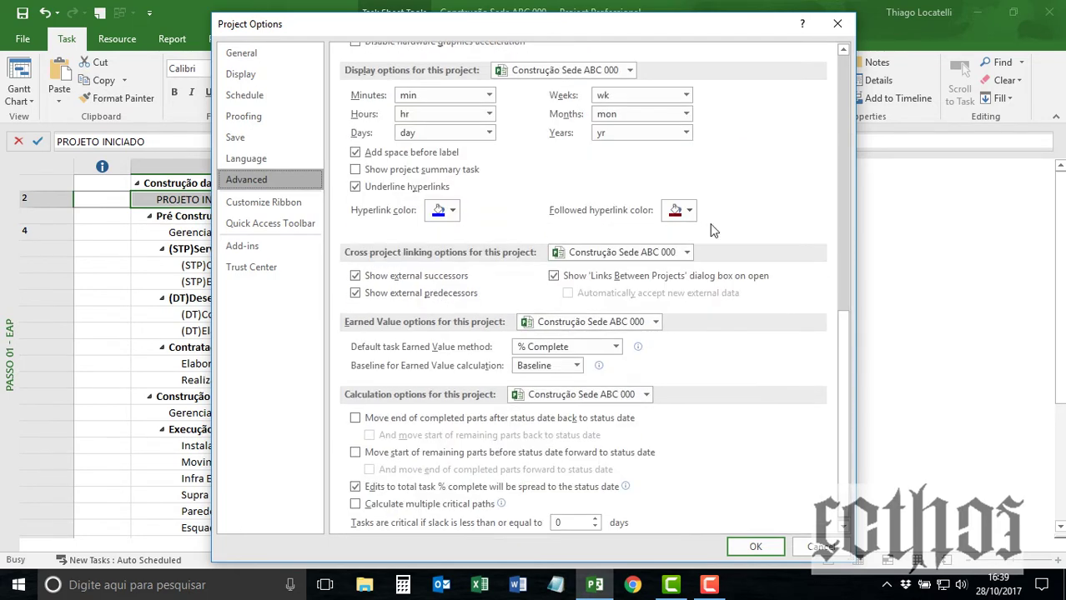
drag(842, 357, 845, 385)
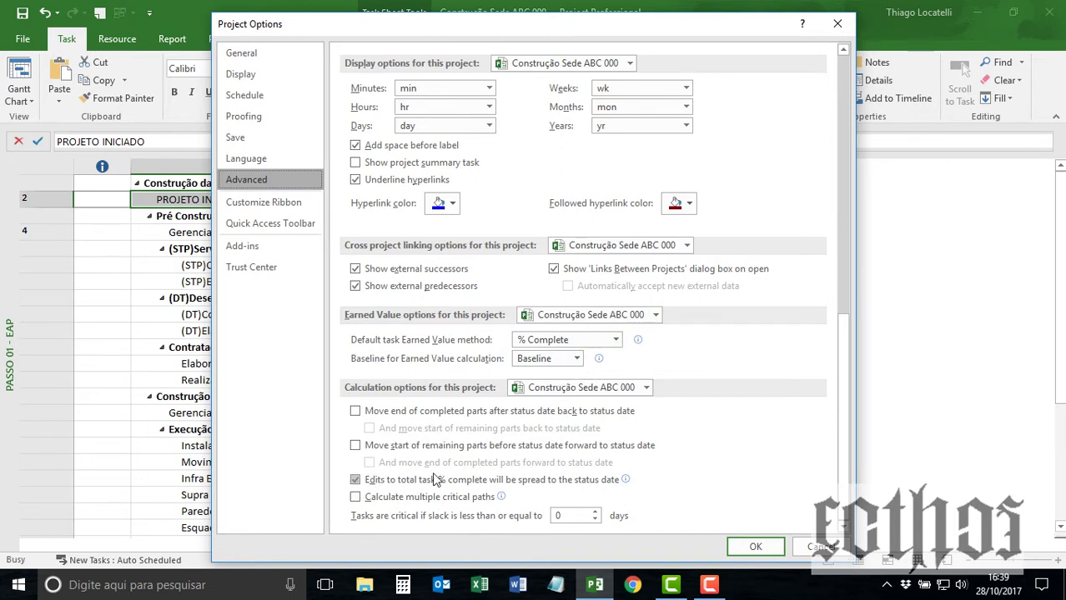
click(647, 388)
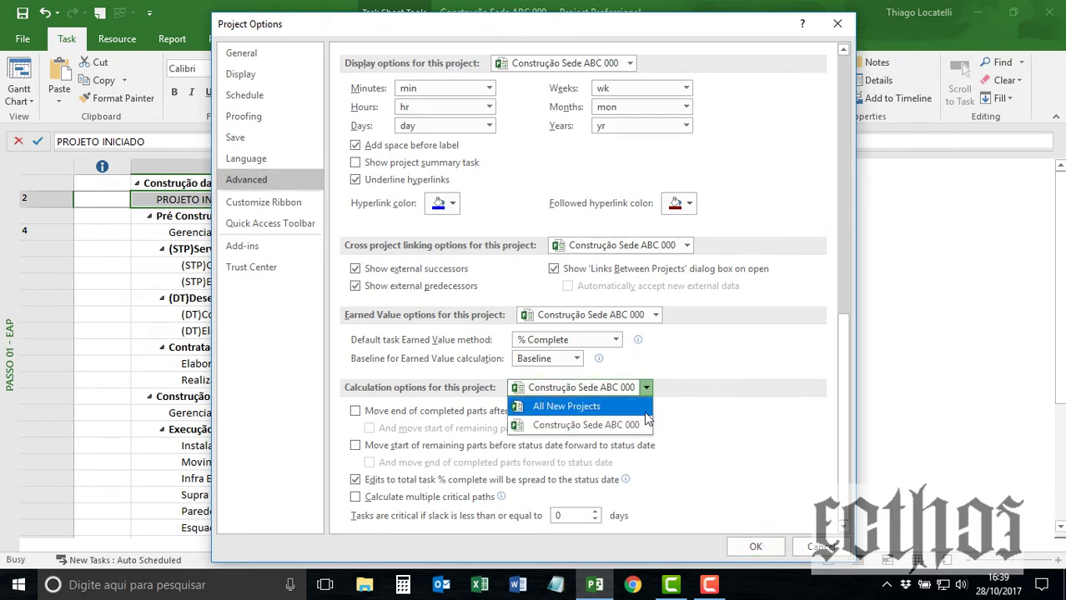
click(700, 414)
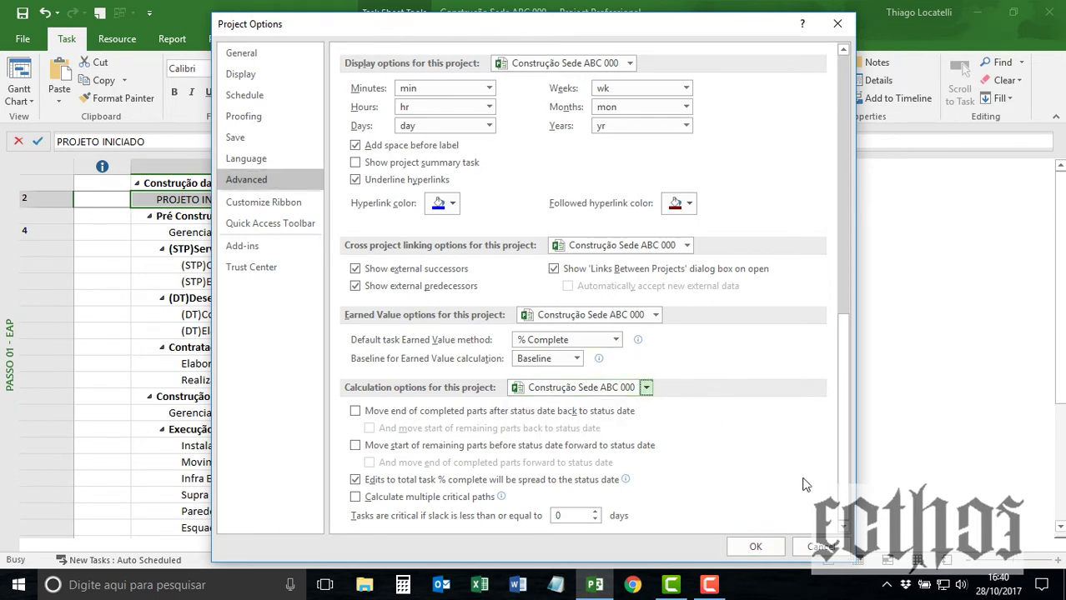
click(754, 548)
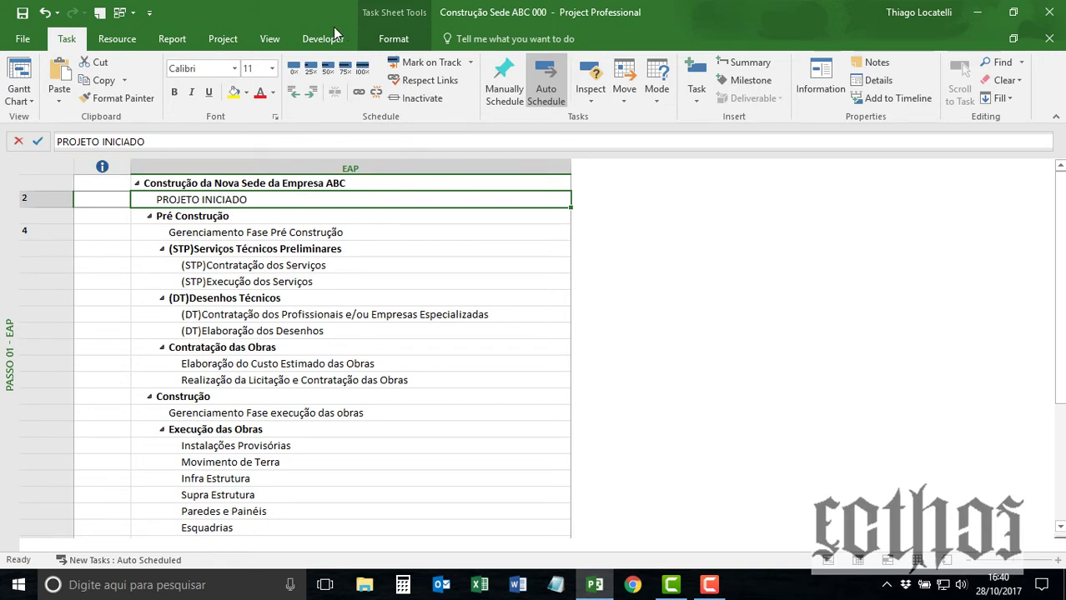
Step: Inspect the table definition of Passo 01 - EAP and close it without changes
click(269, 40)
click(413, 84)
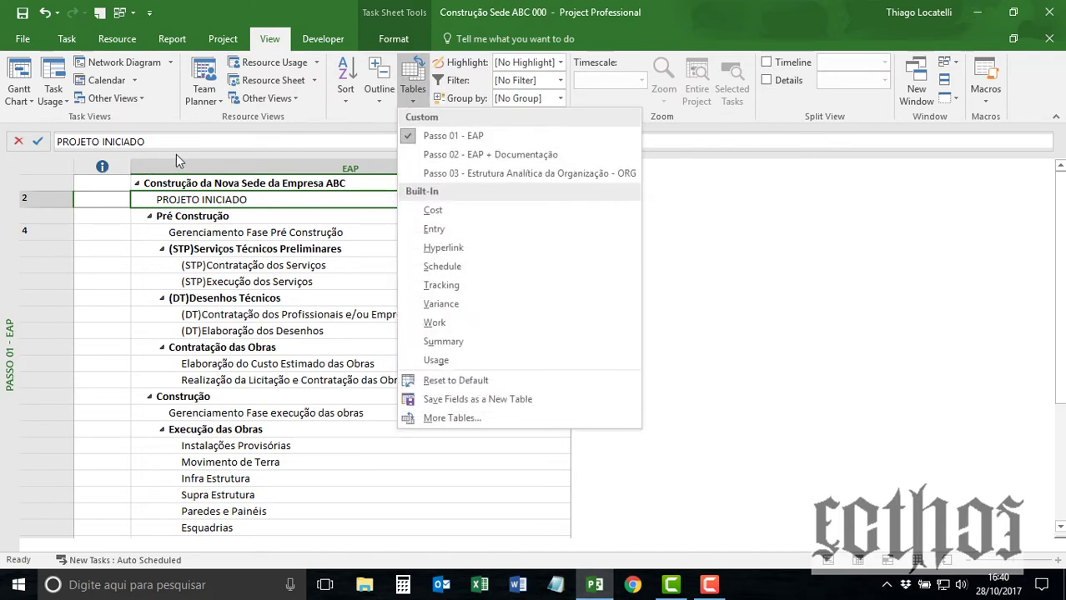
click(442, 418)
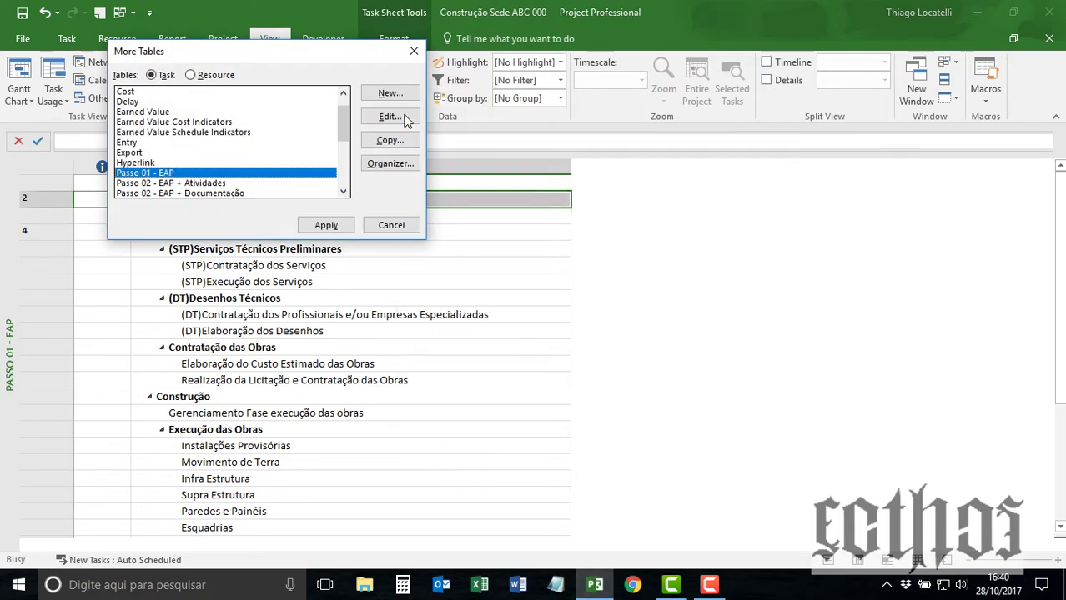
click(405, 119)
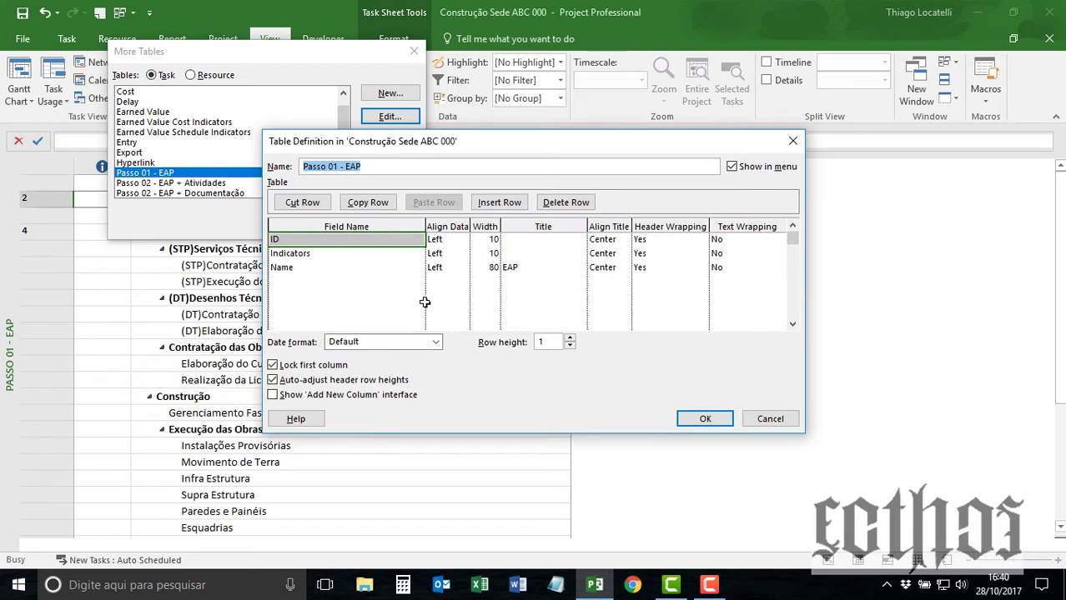
click(770, 422)
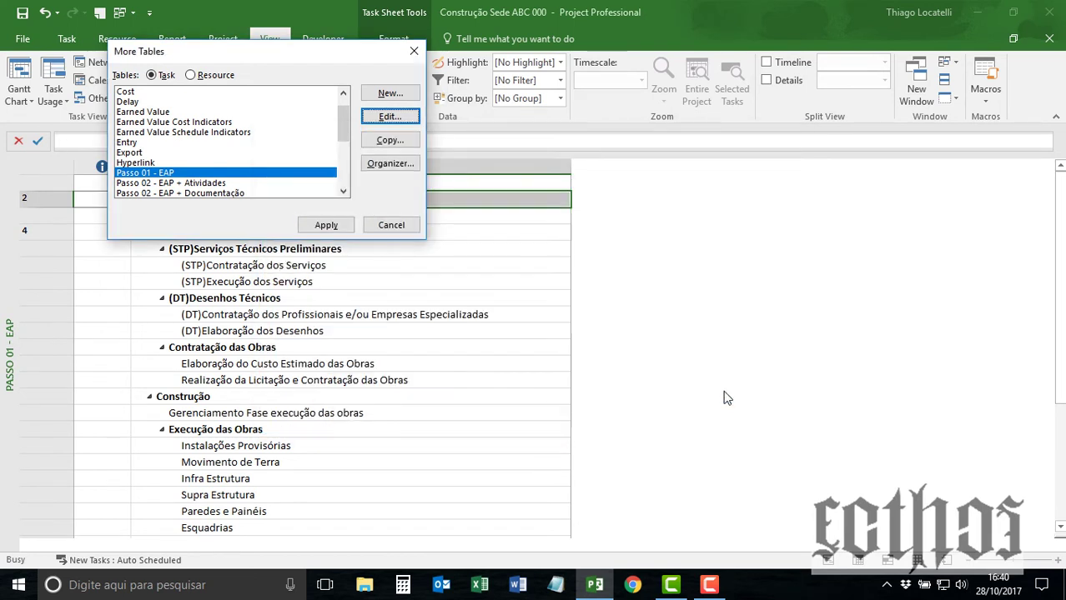
click(385, 225)
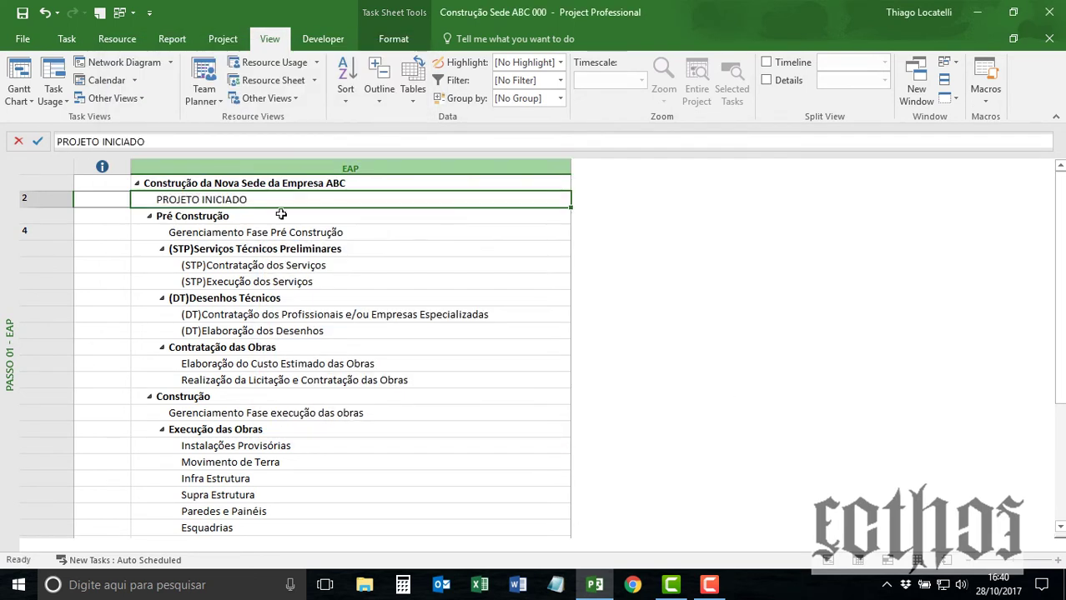
Step: Insert a WBS column before the EAP column and fit its width to the codes
right_click(186, 163)
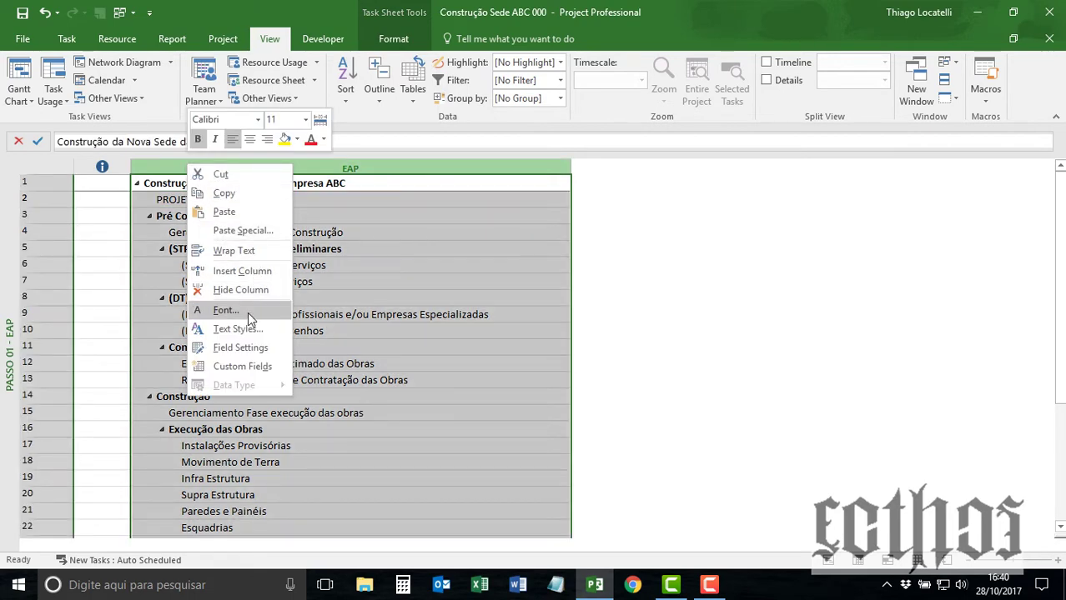
click(267, 274)
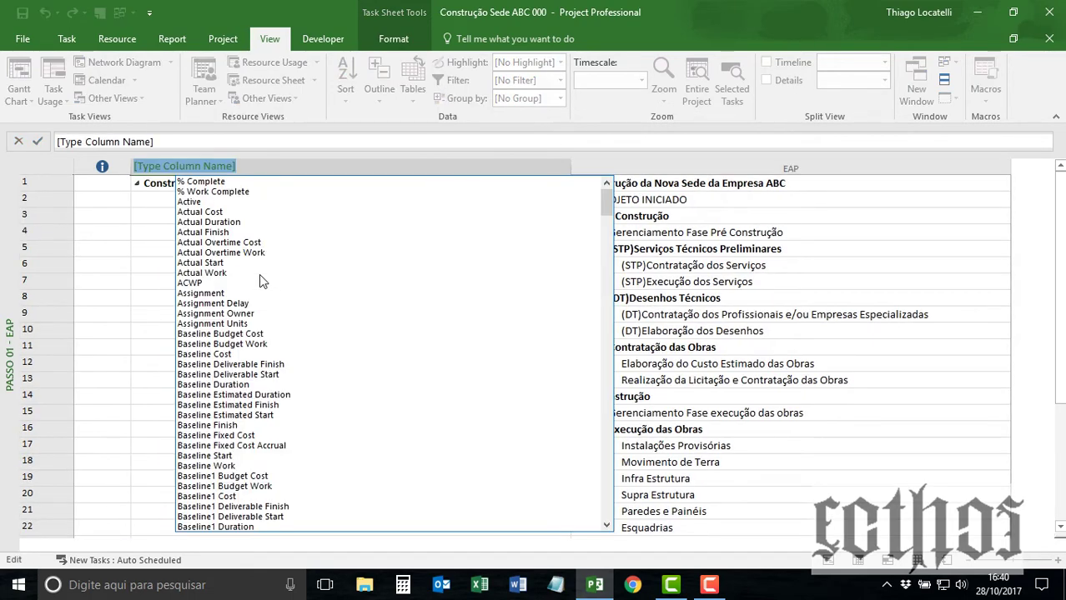
text(wbs)
key(Return)
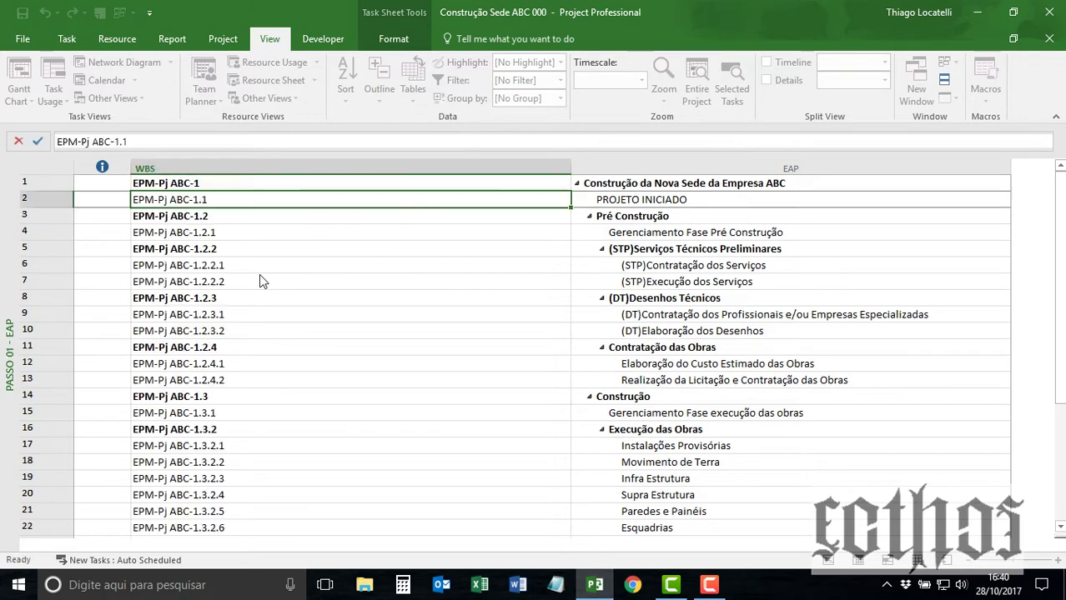
double_click(571, 163)
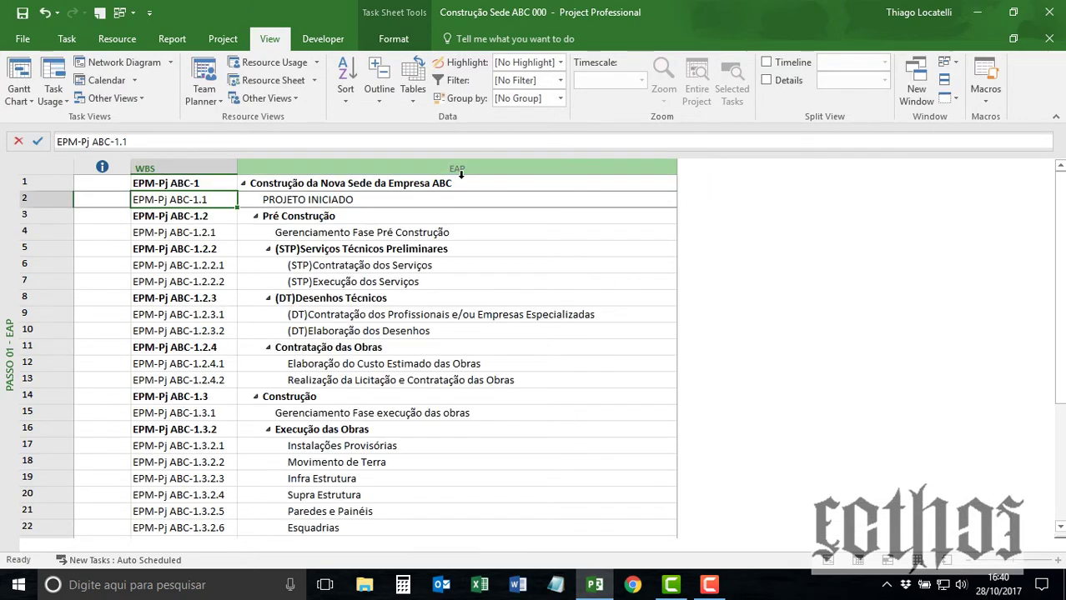
Step: Check the Código EAP column in the Passo 03 - Estrutua Analitica da Organização view and return to the Passo 01 - EAP view
right_click(7, 240)
click(87, 290)
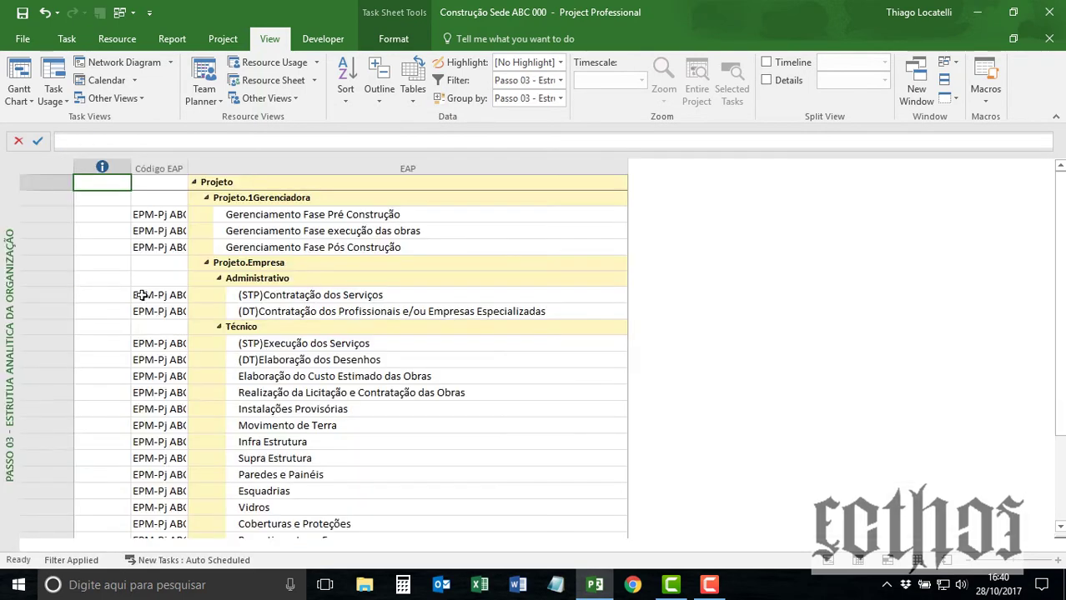
click(163, 166)
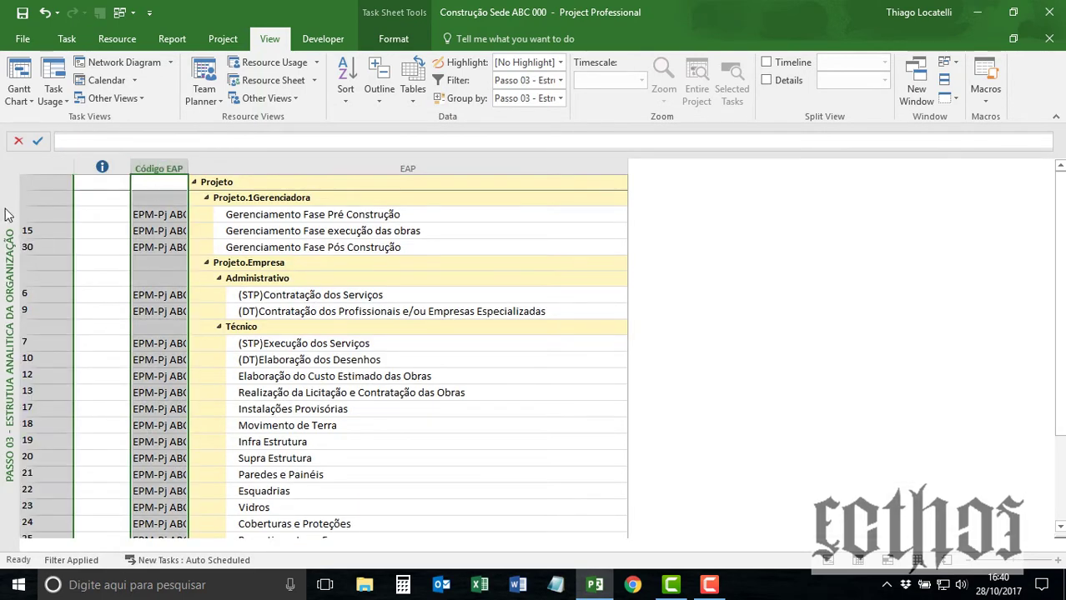
right_click(12, 208)
click(196, 247)
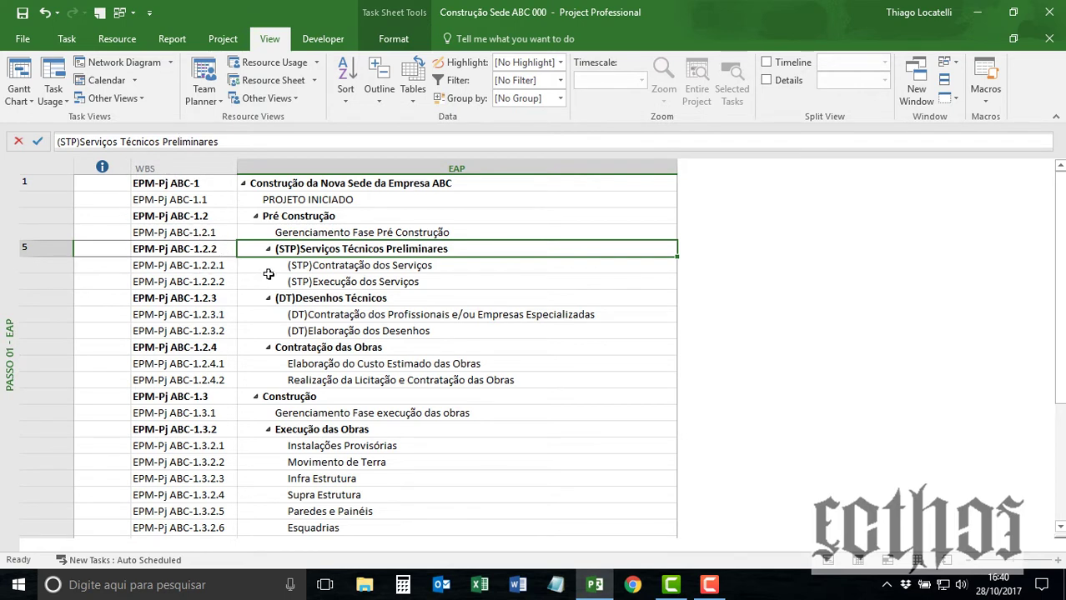
Step: Narrow the WBS column so that the EAP column starts closer to the row numbers
click(405, 201)
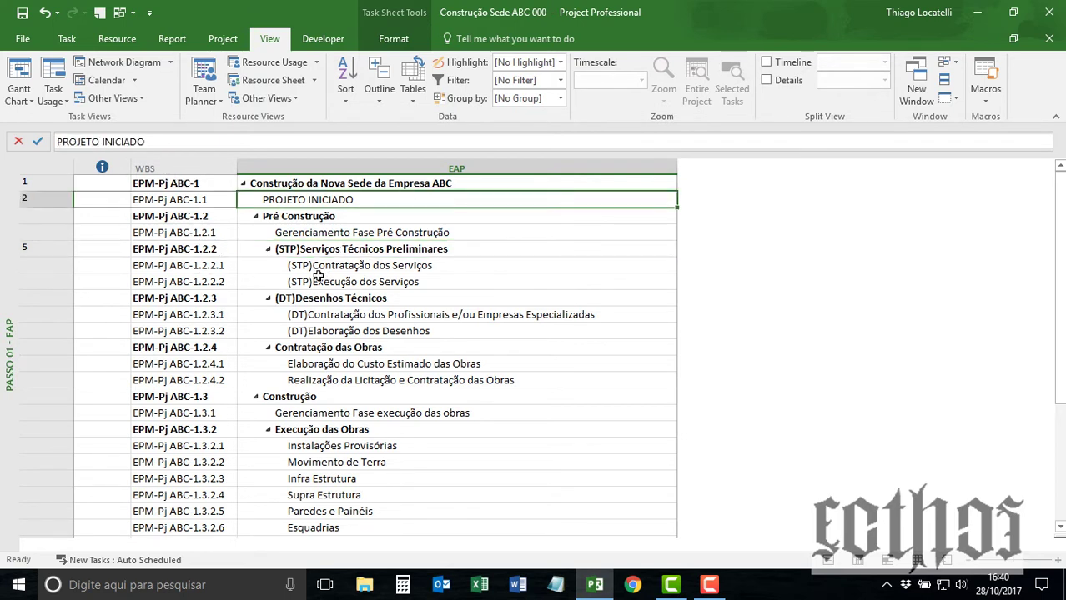
drag(239, 175, 182, 167)
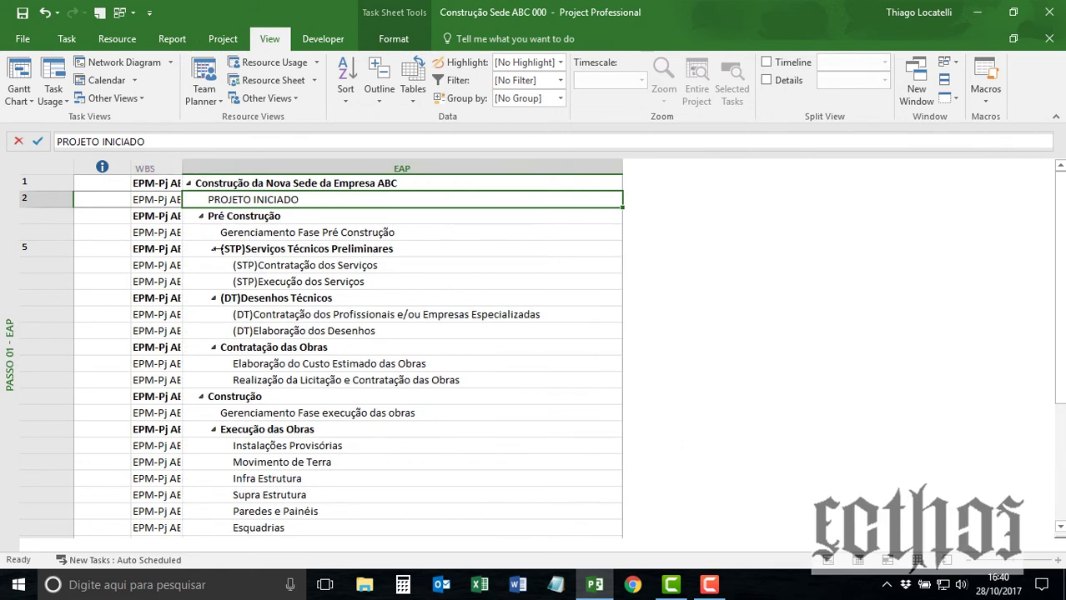
Step: Hide the subtasks of Construção da Nova Sede da Empresa ABC and expand them again
click(380, 94)
click(385, 134)
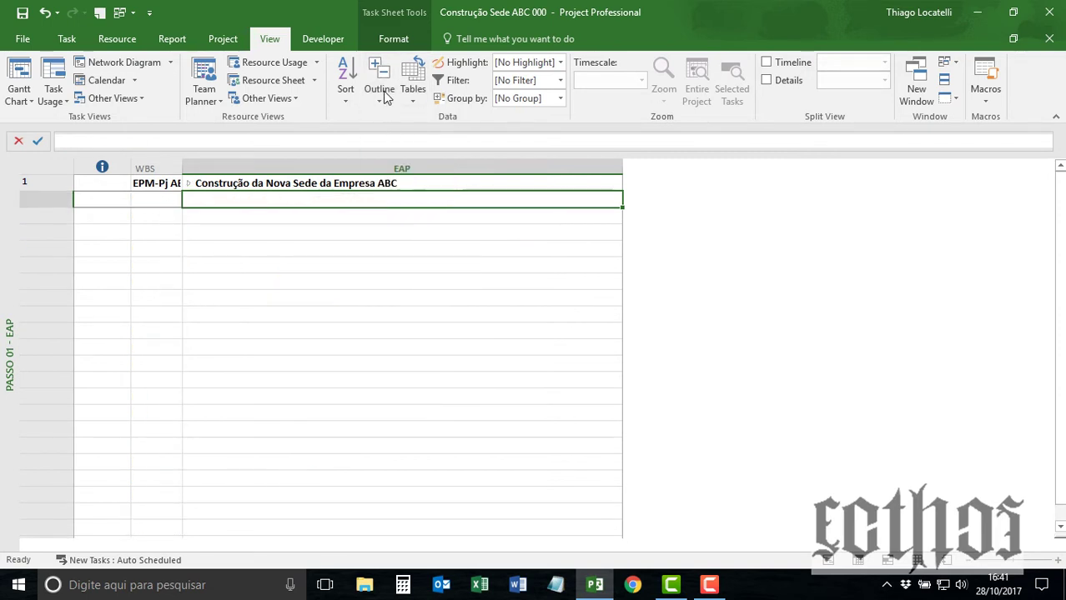
click(189, 184)
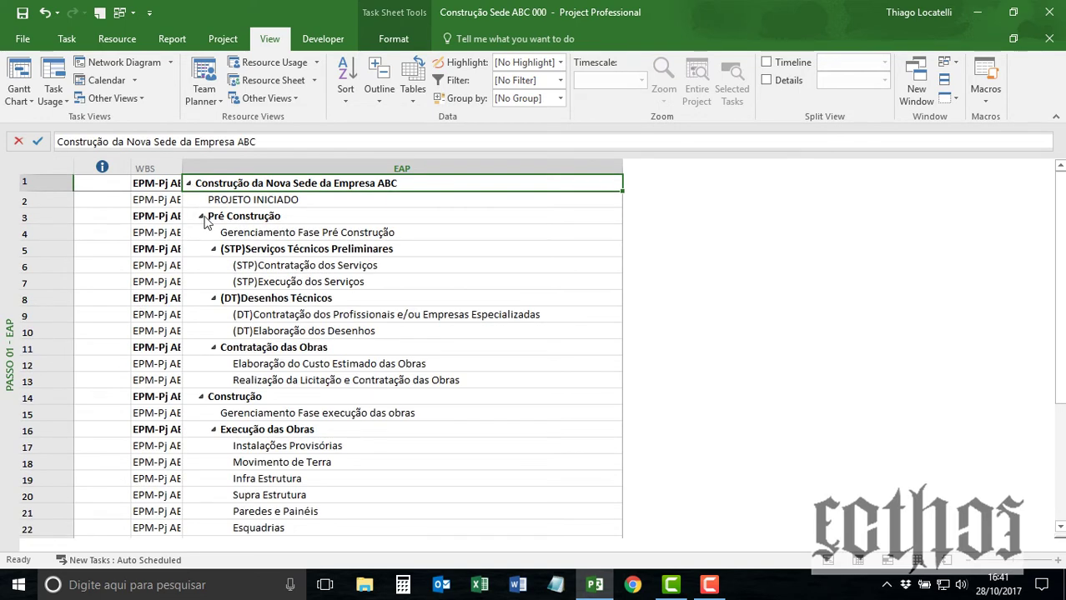
Step: Collapse the outline to Level 1, expand it to Level 2, and select the PROJETO INICIADO task
click(385, 91)
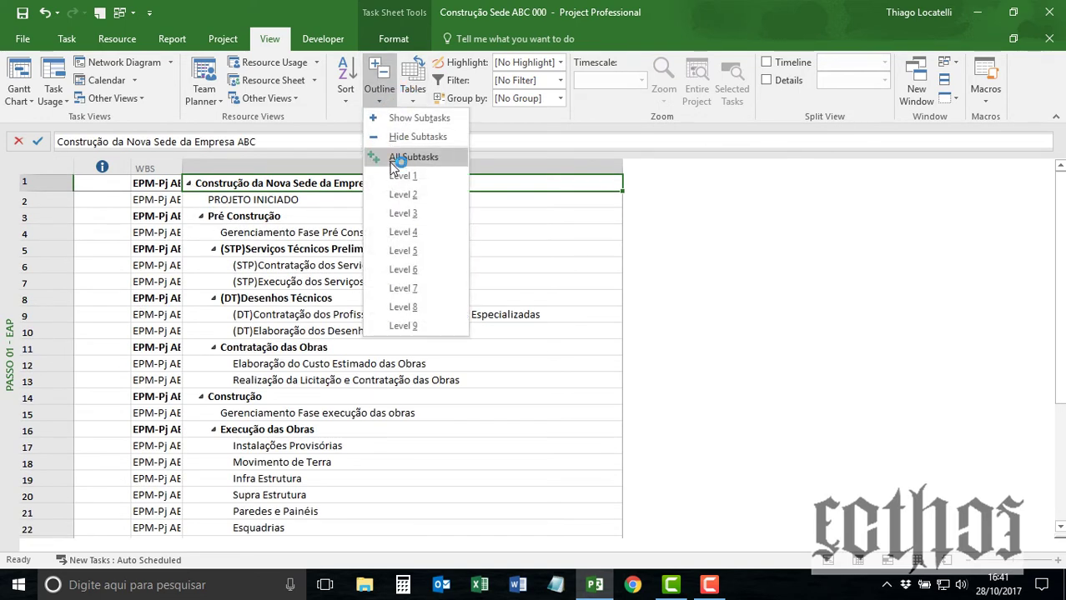
click(402, 175)
click(382, 101)
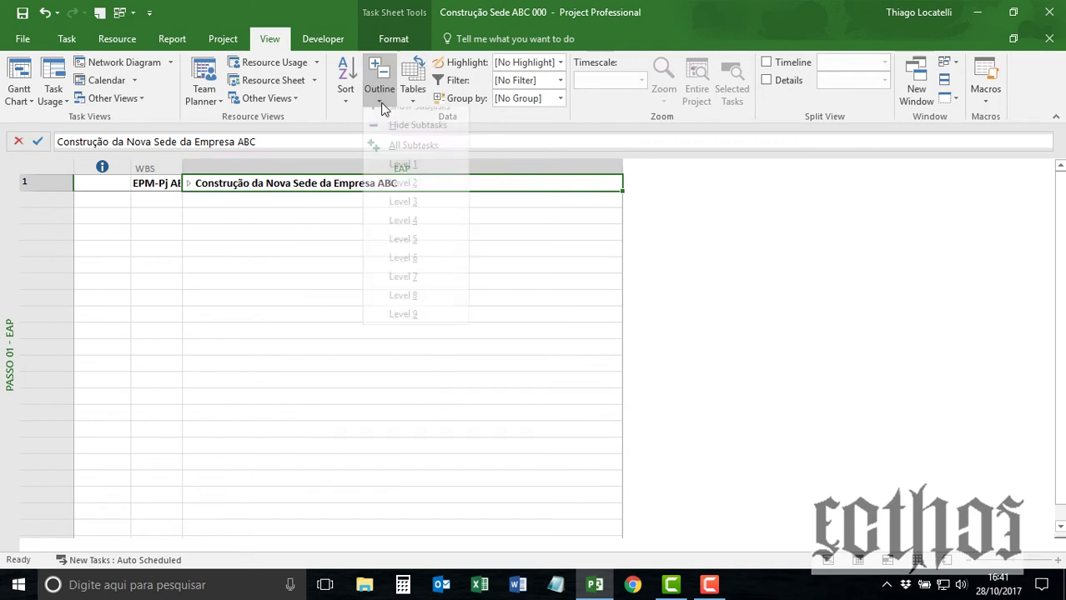
click(397, 196)
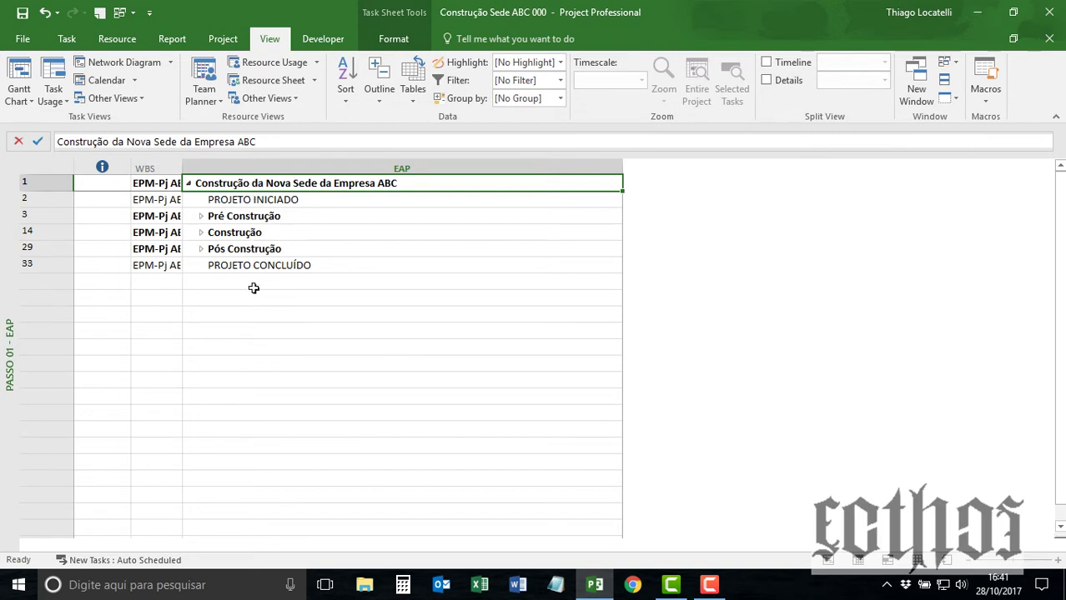
click(259, 200)
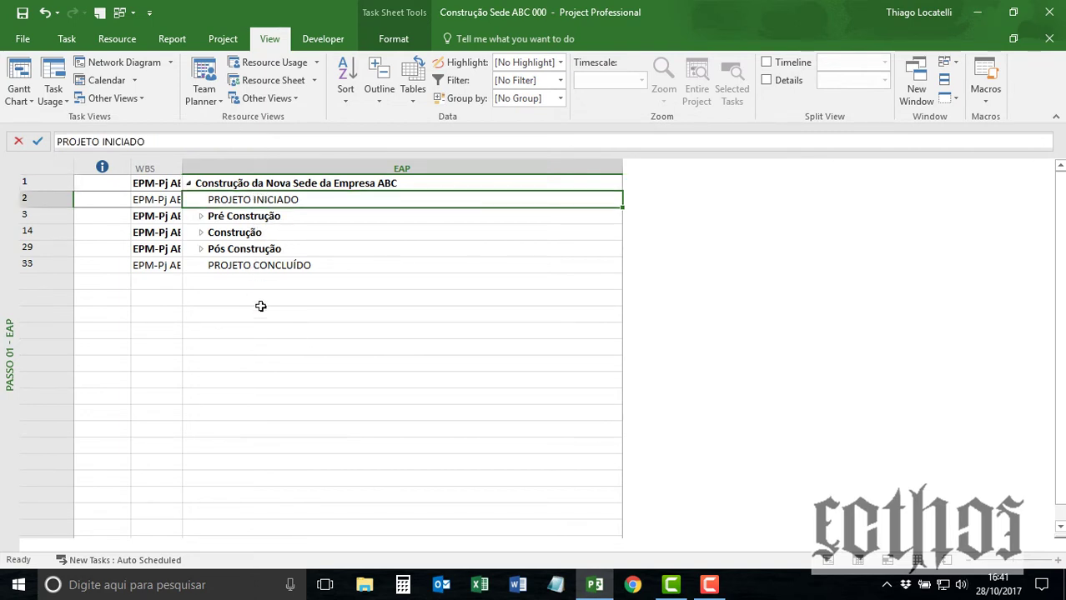
Step: Select the PROJETO CONCLUÍDO and PROJETO INICIADO milestones together
click(270, 261)
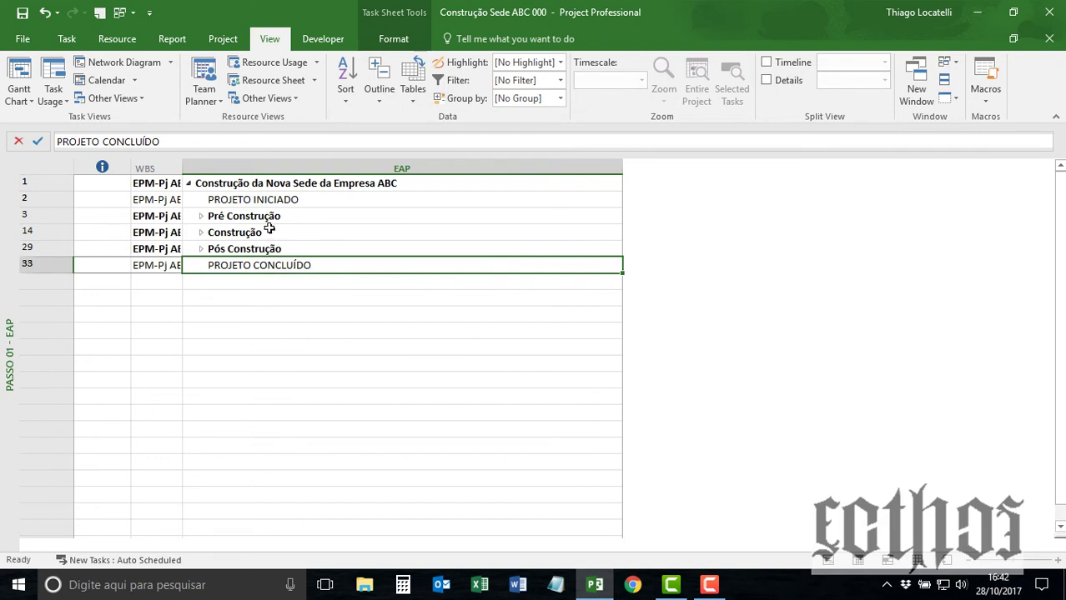
ctrl+click(229, 199)
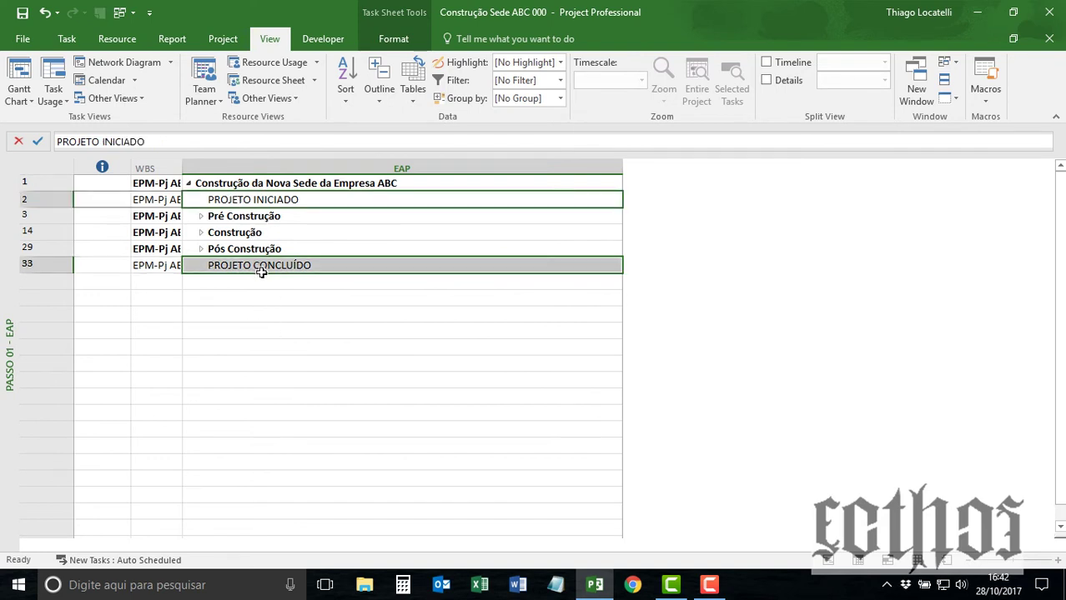
Step: Expand Pré Construção and collapse its (STP)Serviços Técnicos Preliminares, (DT)Desenhos Técnicos and Contratação das Obras summaries
click(262, 218)
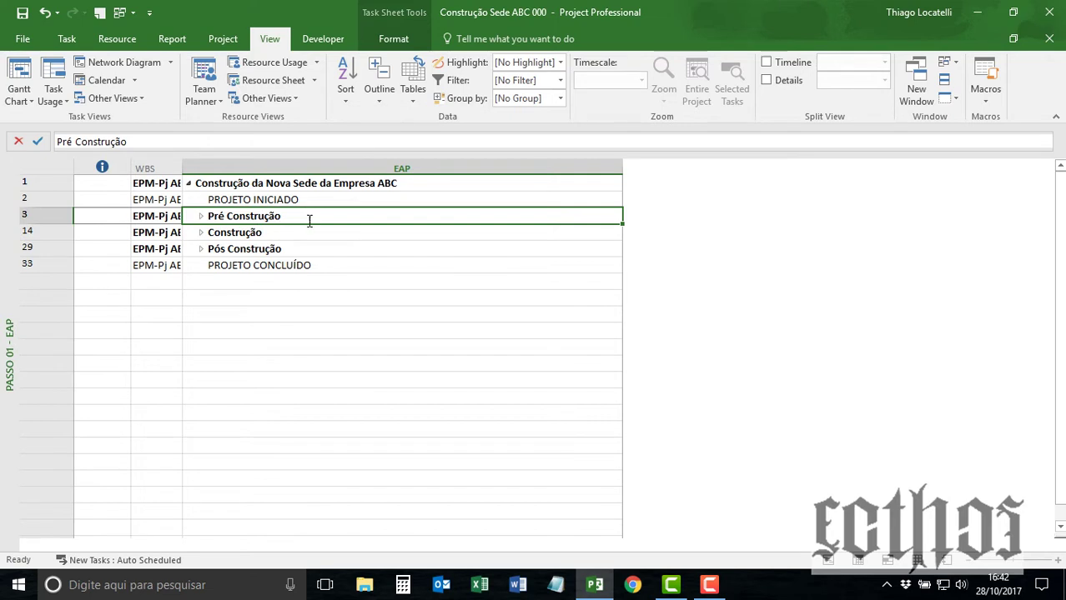
mouse_move(309, 220)
mouse_down()
mouse_move(306, 248)
mouse_move(320, 215)
mouse_up()
click(201, 217)
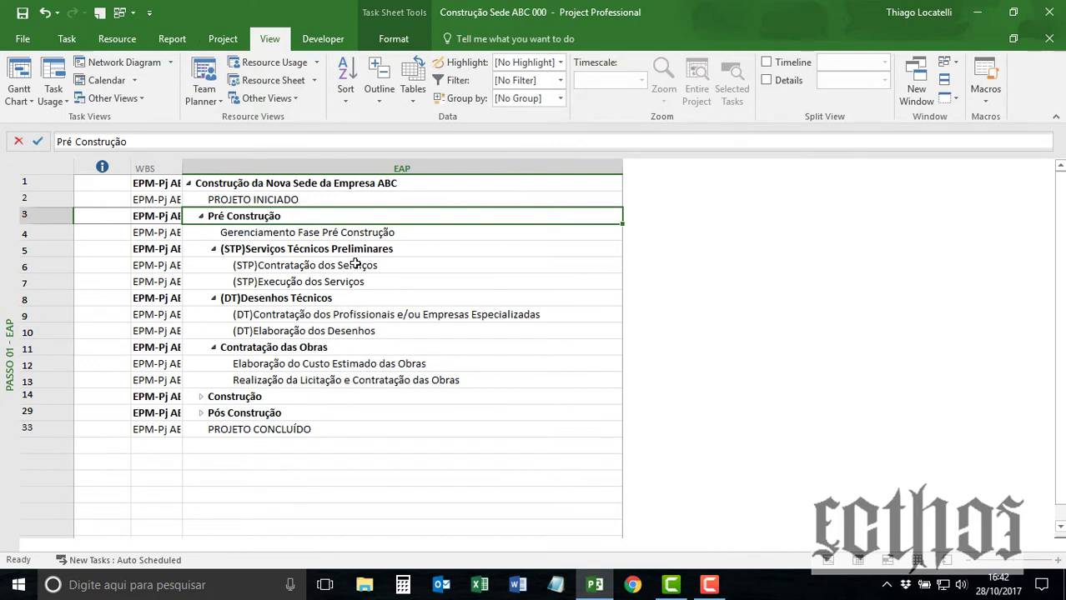
click(214, 250)
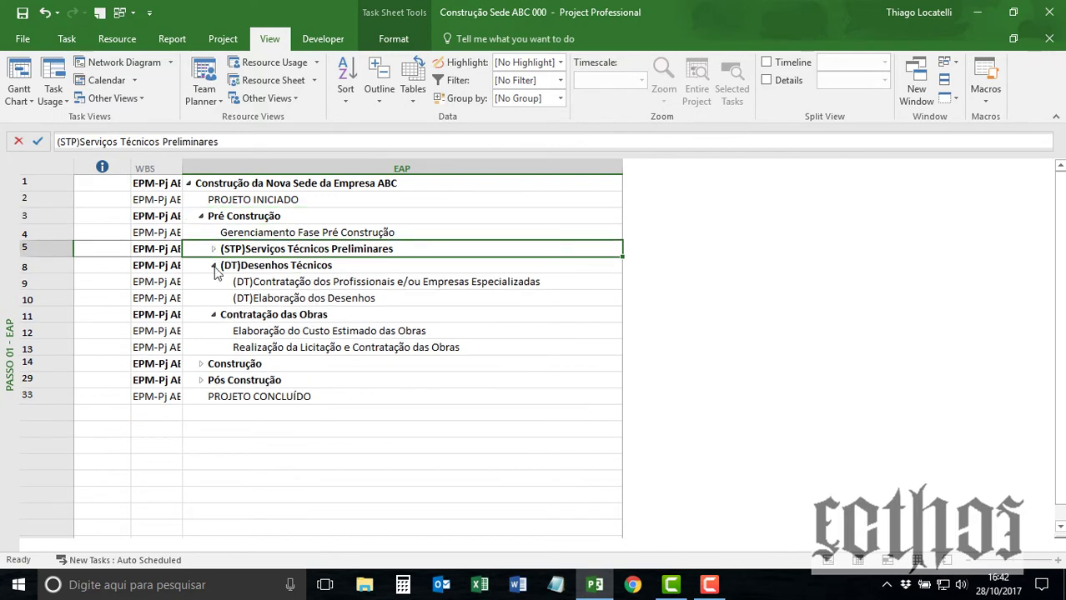
click(213, 265)
click(213, 283)
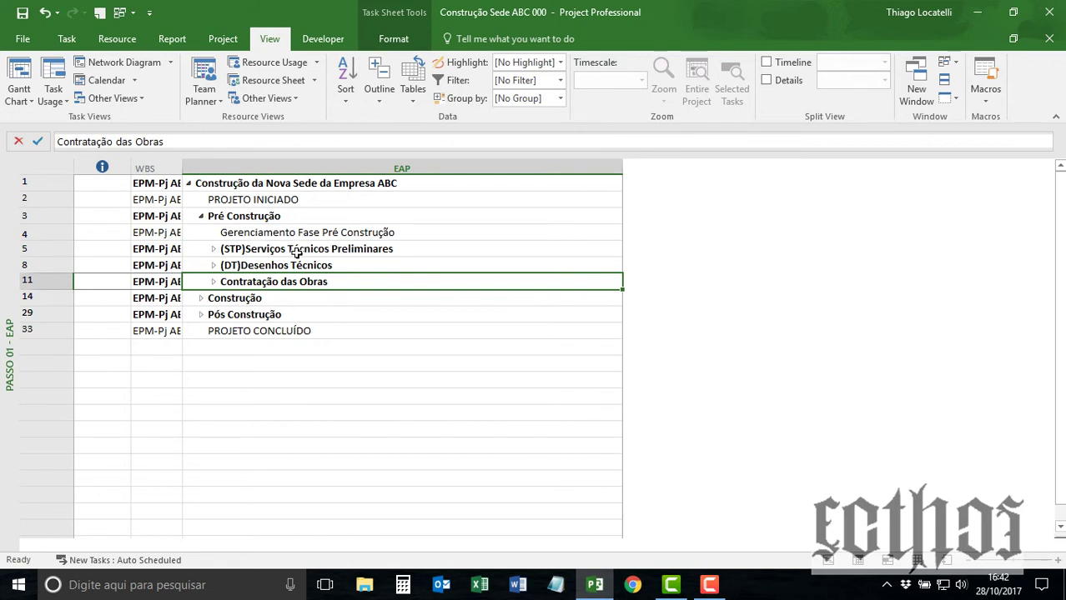
Step: Review Gerenciamento Fase Pré Construção, then expand (STP)Serviços Técnicos Preliminares and select its two service work packages
click(345, 234)
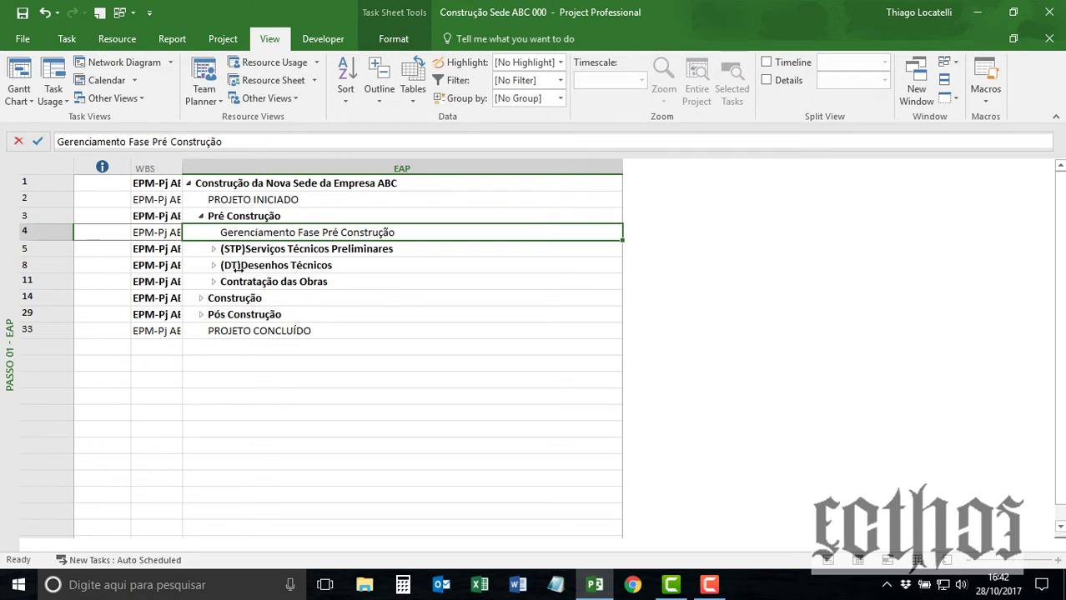
click(214, 249)
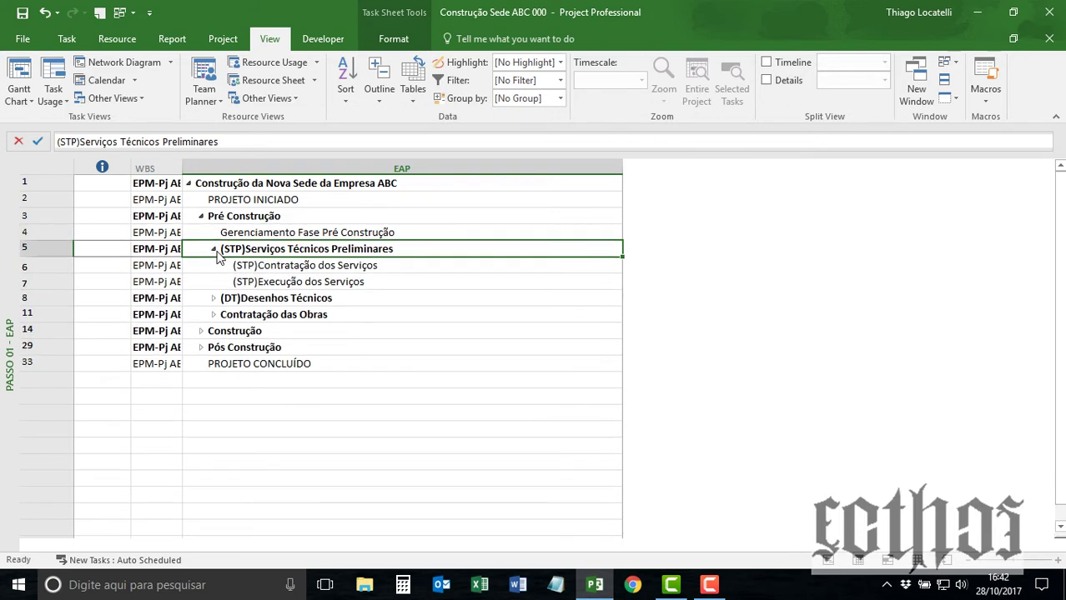
click(363, 265)
click(362, 284)
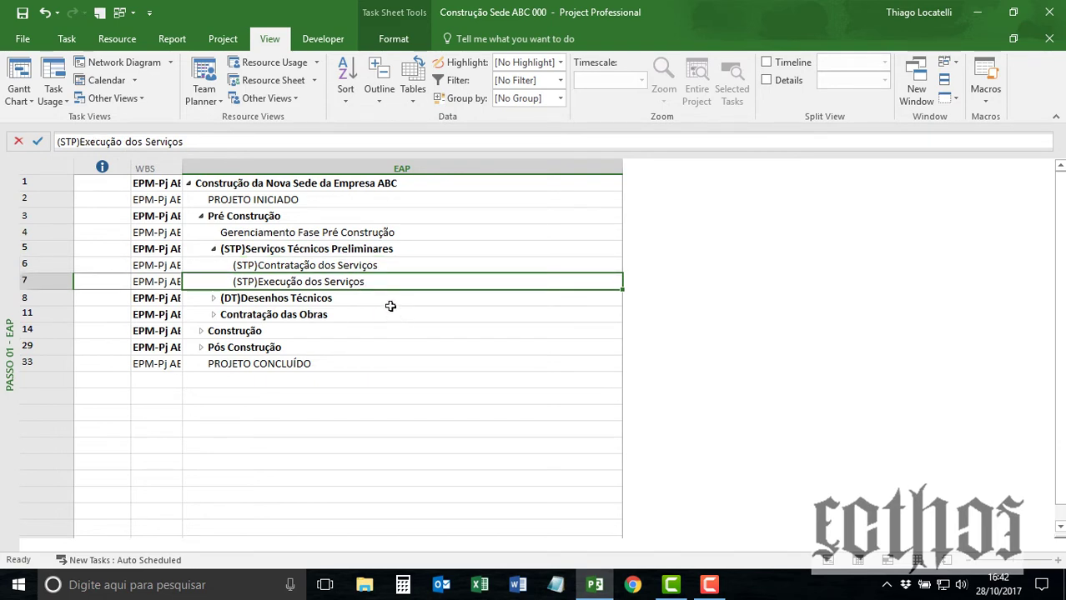
click(327, 254)
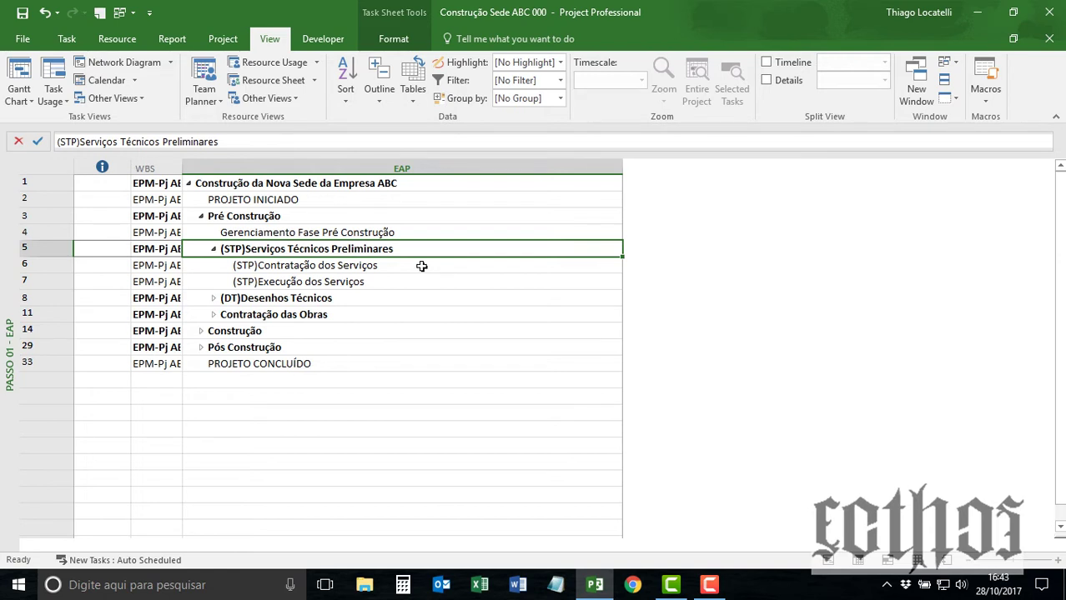
drag(405, 268, 404, 281)
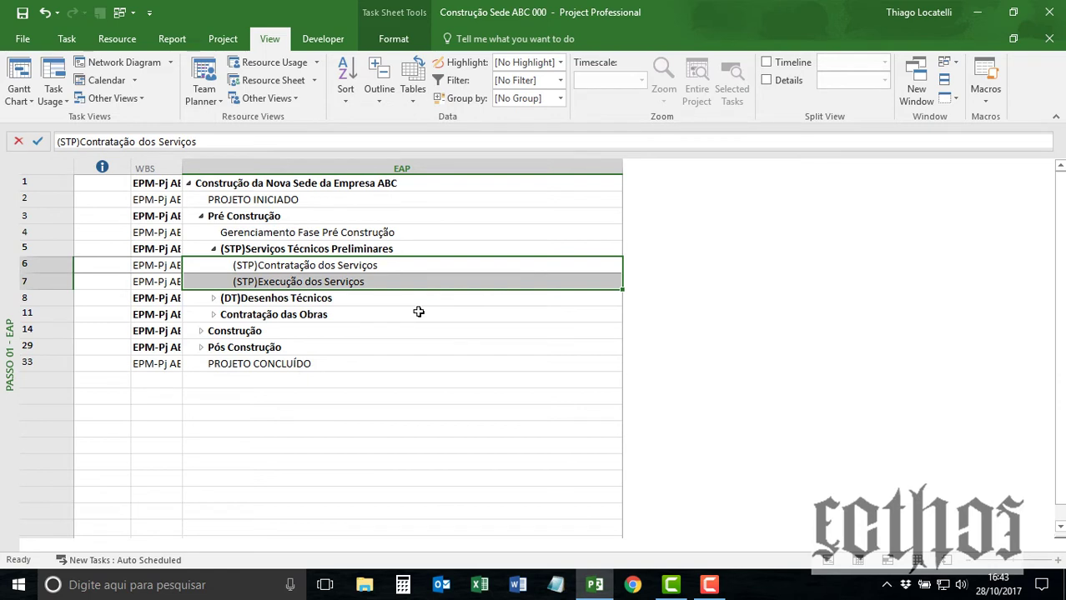
Step: Insert four blank task rows above (STP)Execução dos Serviços
click(364, 286)
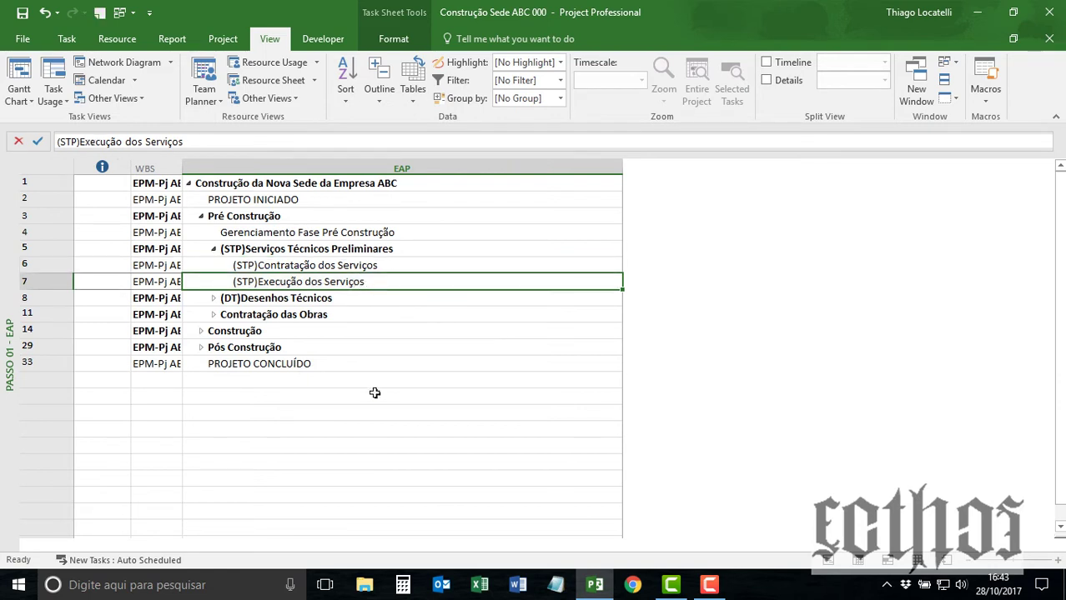
key(Insert)
key(Insert)
key(Insert)
key(Insert)
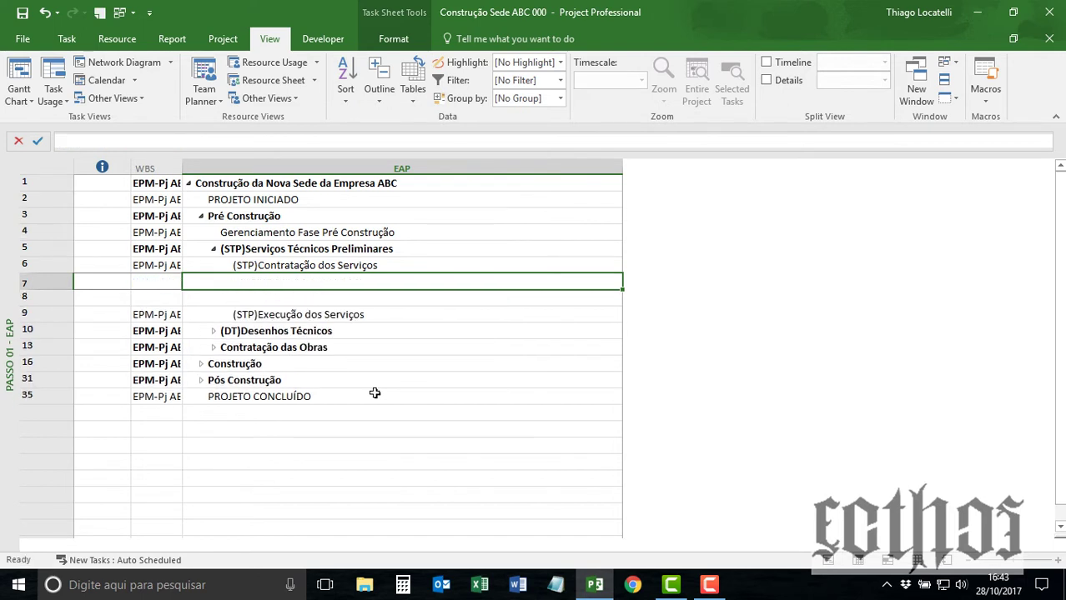
Step: Name the four blank tasks Atividade 01, Atividade 02, Fazer XXX and Executar YYY
text(Ta)
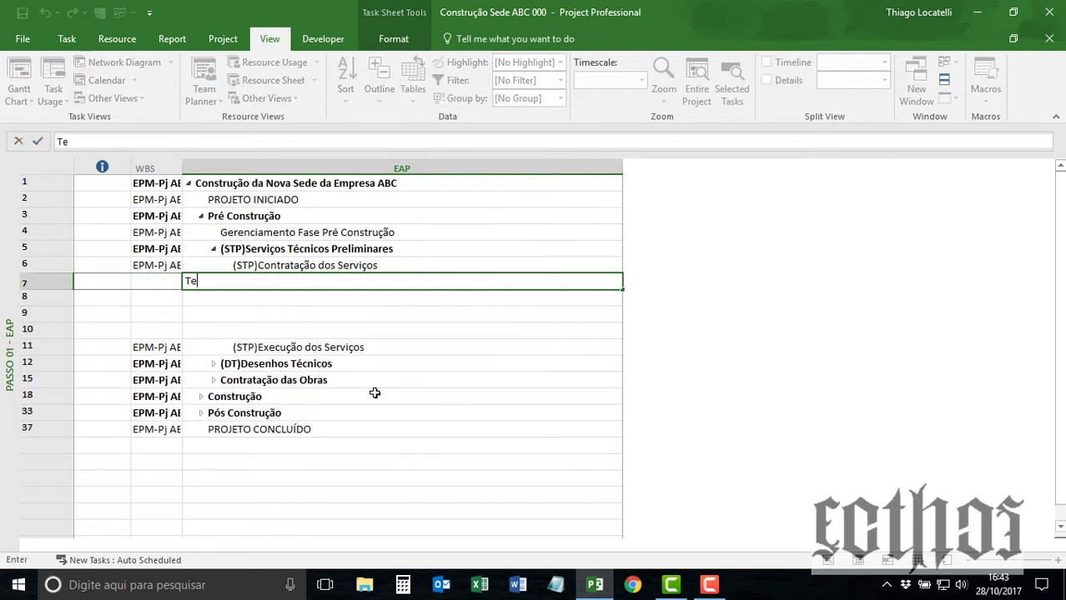
key(BackSpace)
key(BackSpace)
text(Atividade 01)
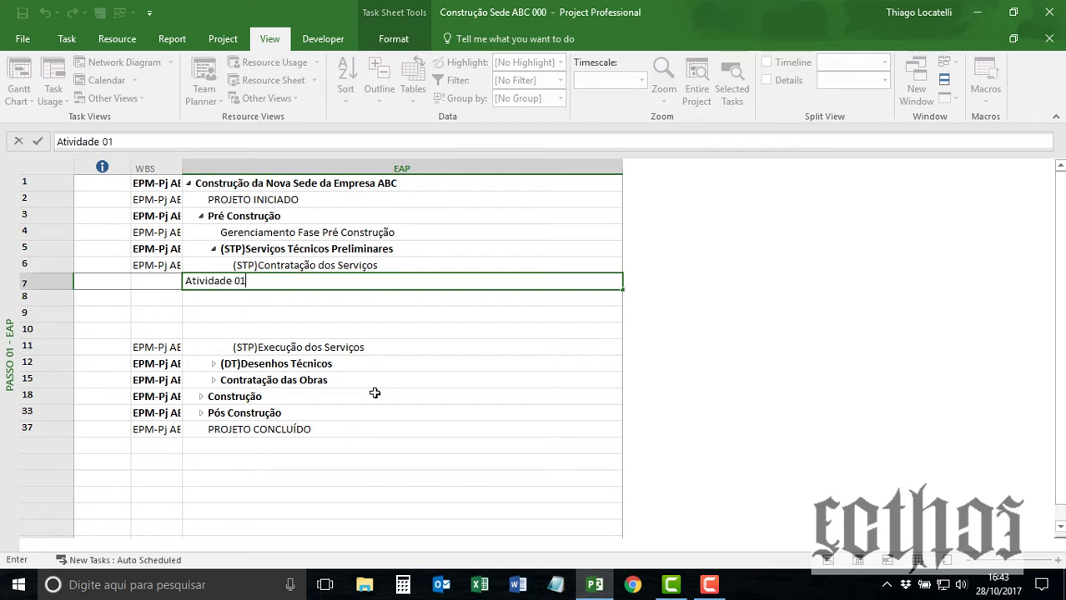
key(Return)
text(Atividade 02)
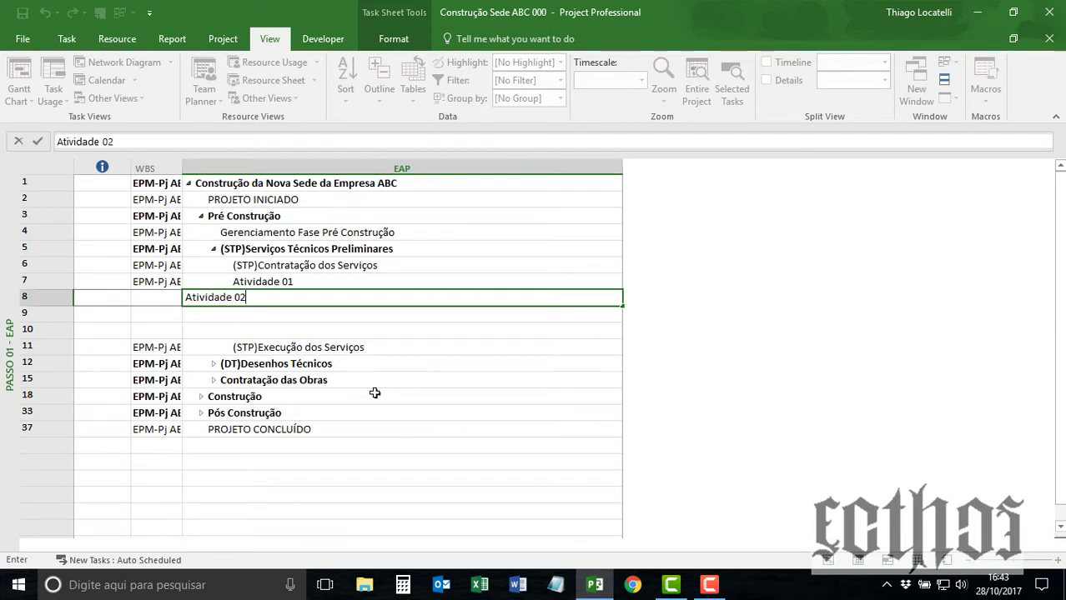
key(Return)
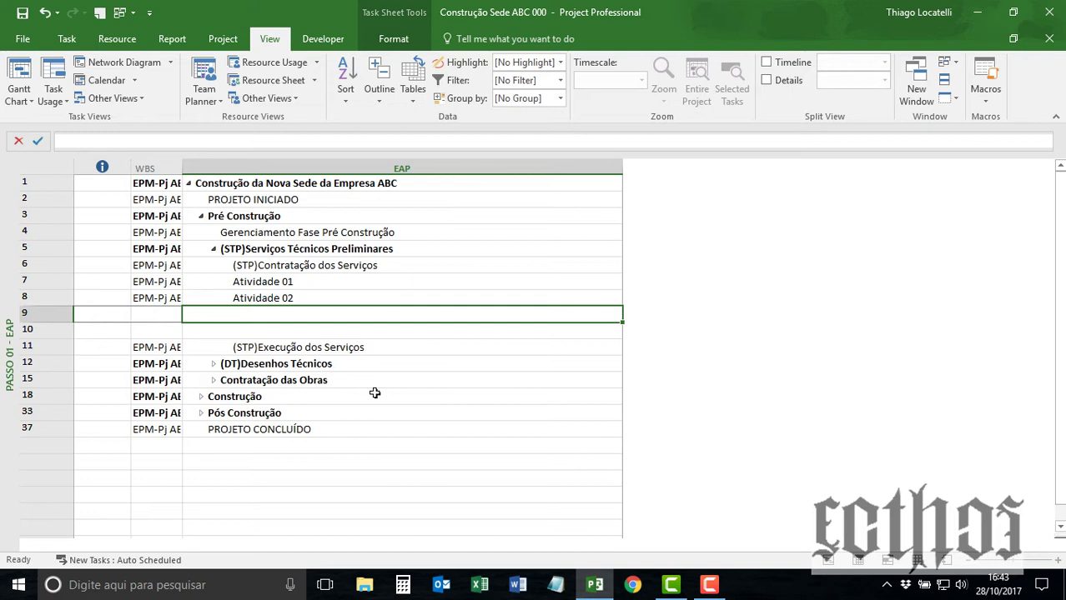
text(Fazer)
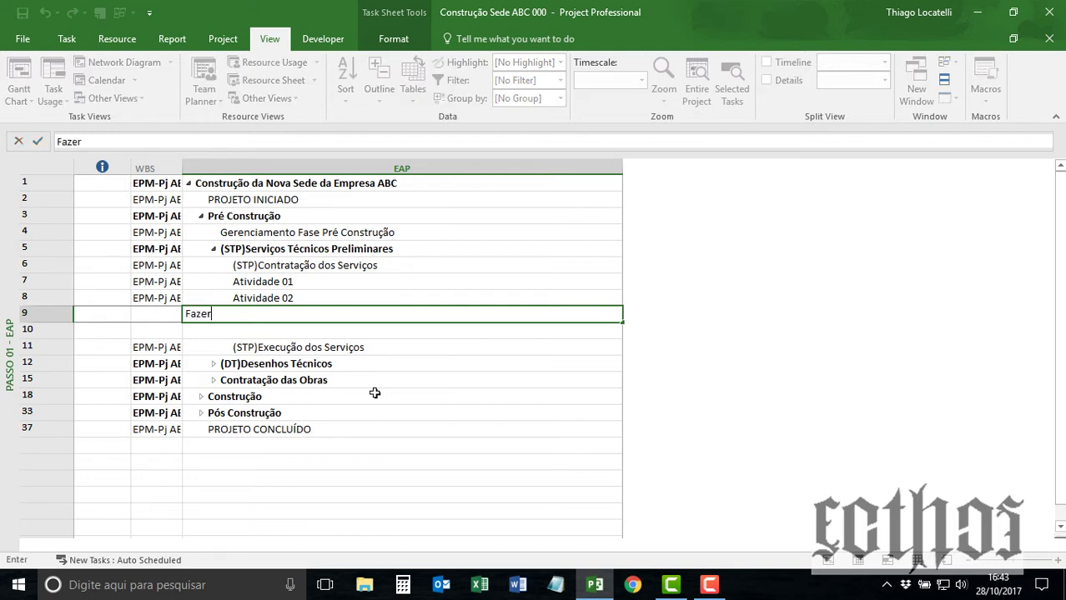
text( XXX)
key(Return)
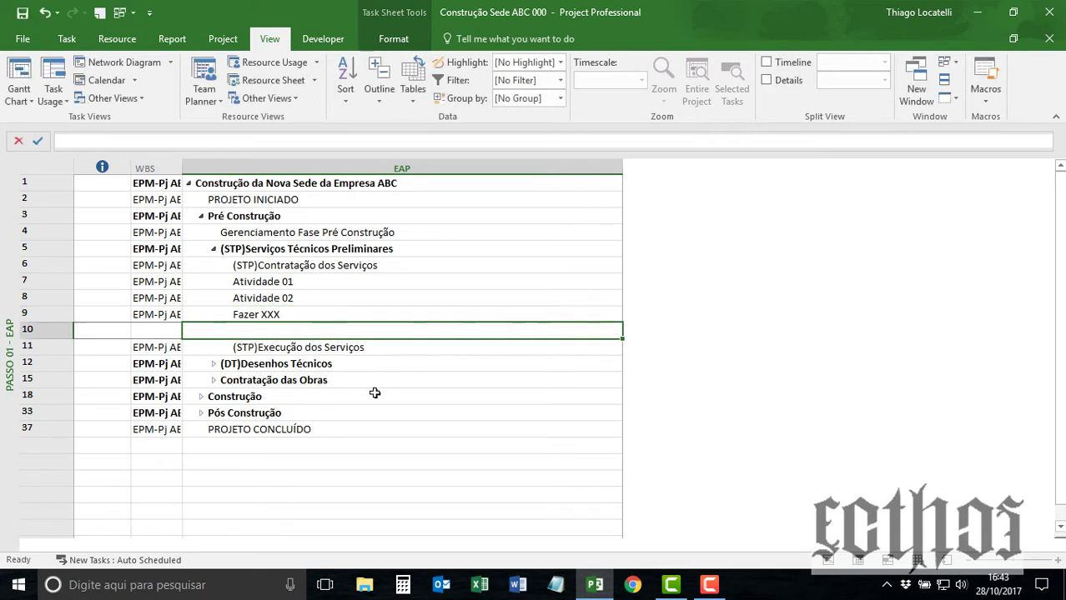
text(Executar)
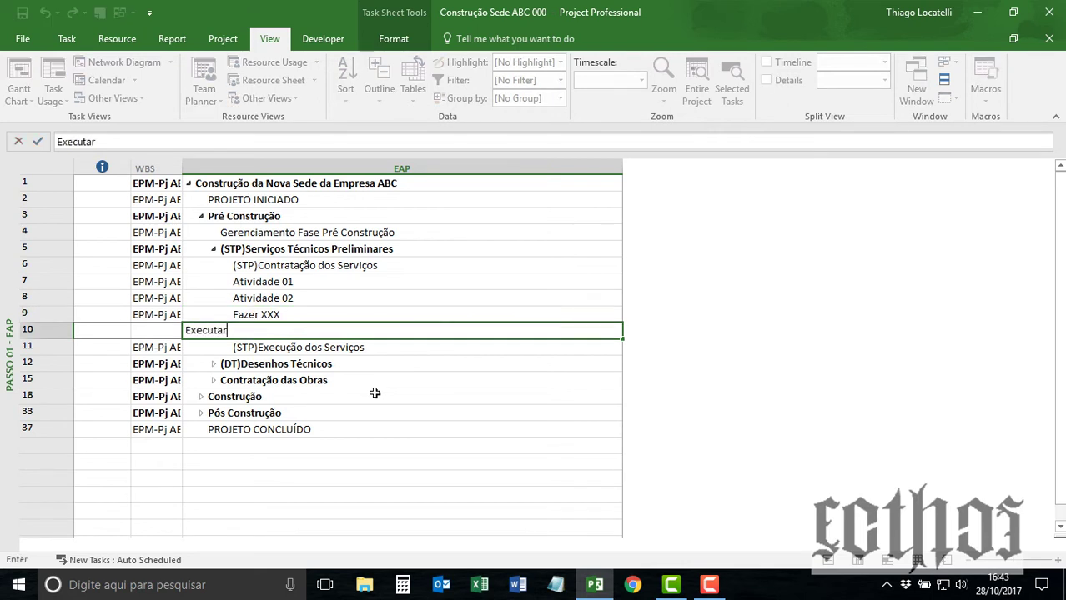
text( YYY)
key(Return)
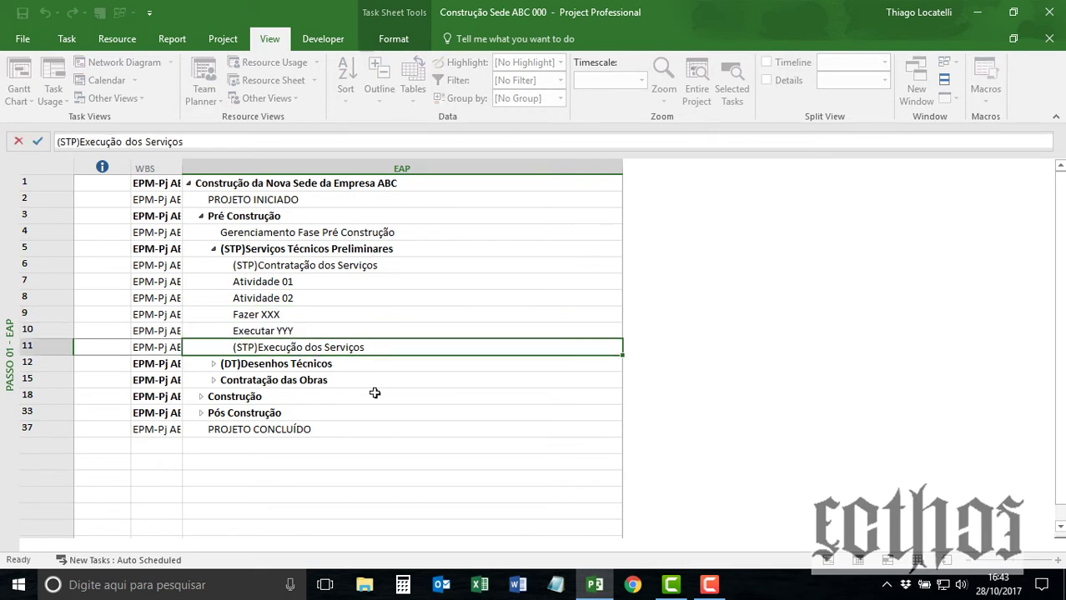
Step: Remove the four sample activities between (STP)Contratação dos Serviços and (STP)Execução dos Serviços
click(289, 331)
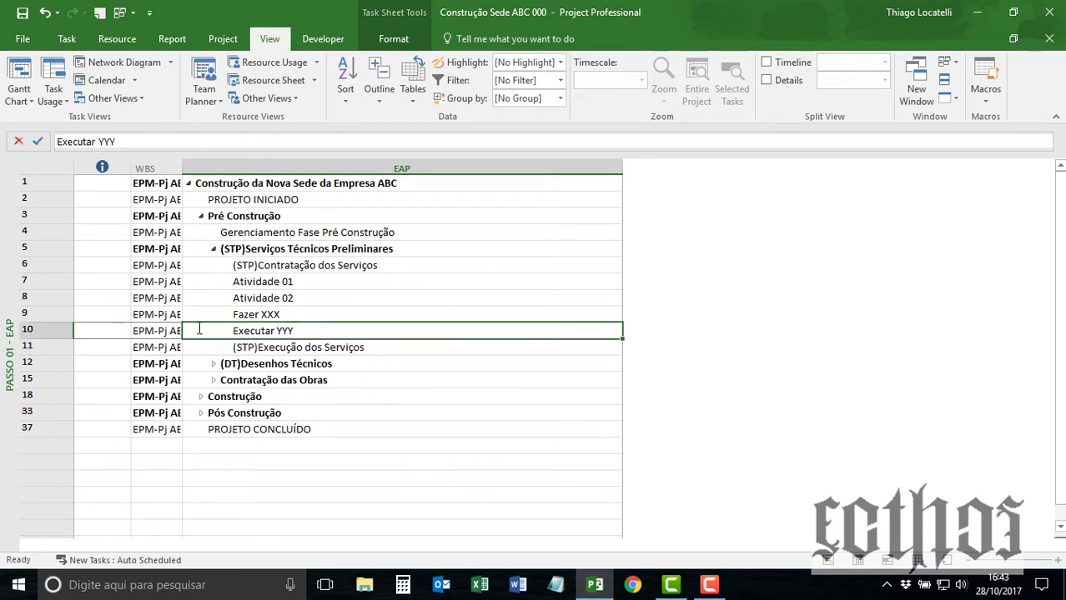
drag(35, 329, 393, 329)
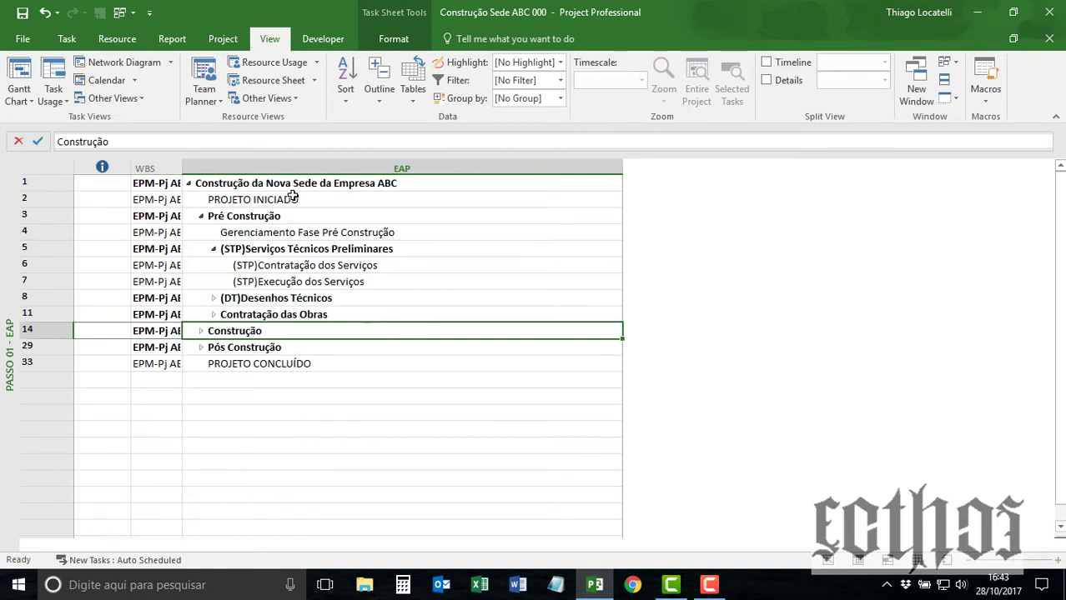
Step: Collapse (STP)Serviços Técnicos Preliminares, then show the subtasks of (DT)Desenhos Técnicos and hide them again
click(321, 269)
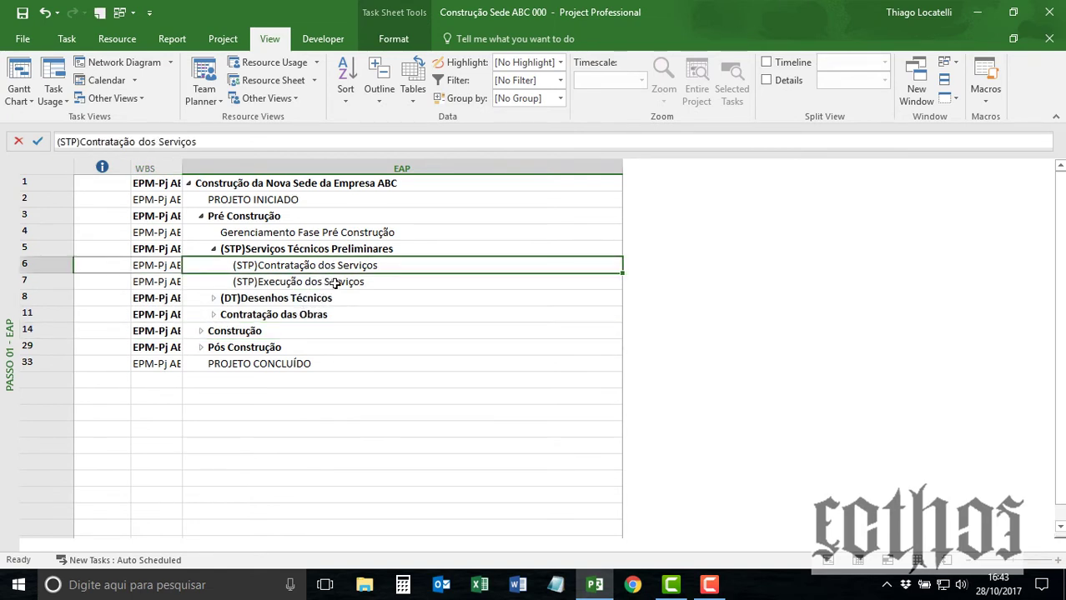
click(213, 250)
click(215, 265)
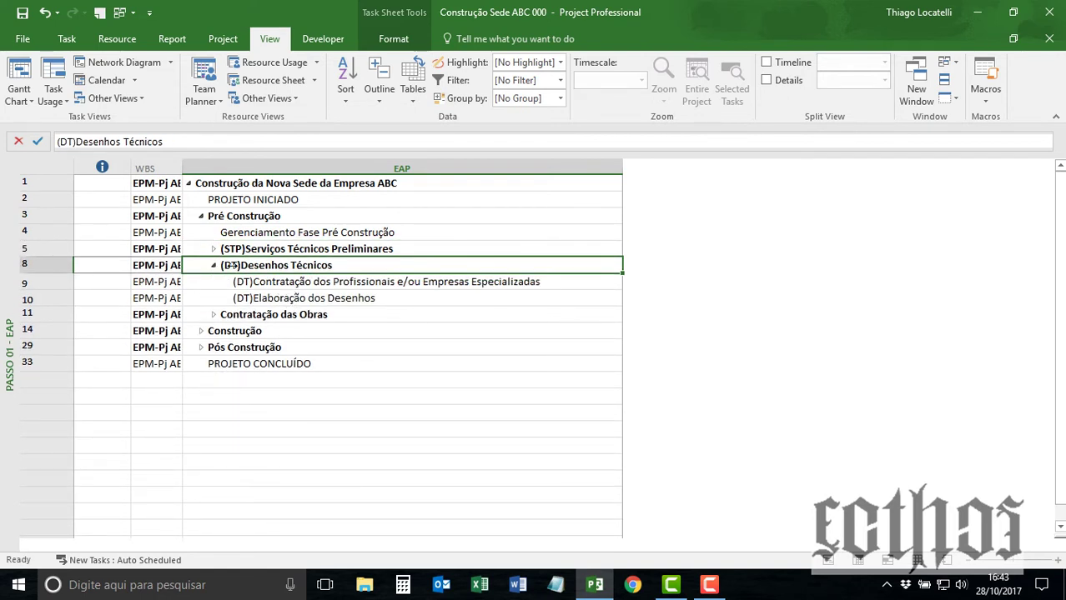
click(214, 267)
Step: Expand Contratação das Obras, select Elaboração do Custo Estimado das Obras, and collapse the summary again
click(214, 282)
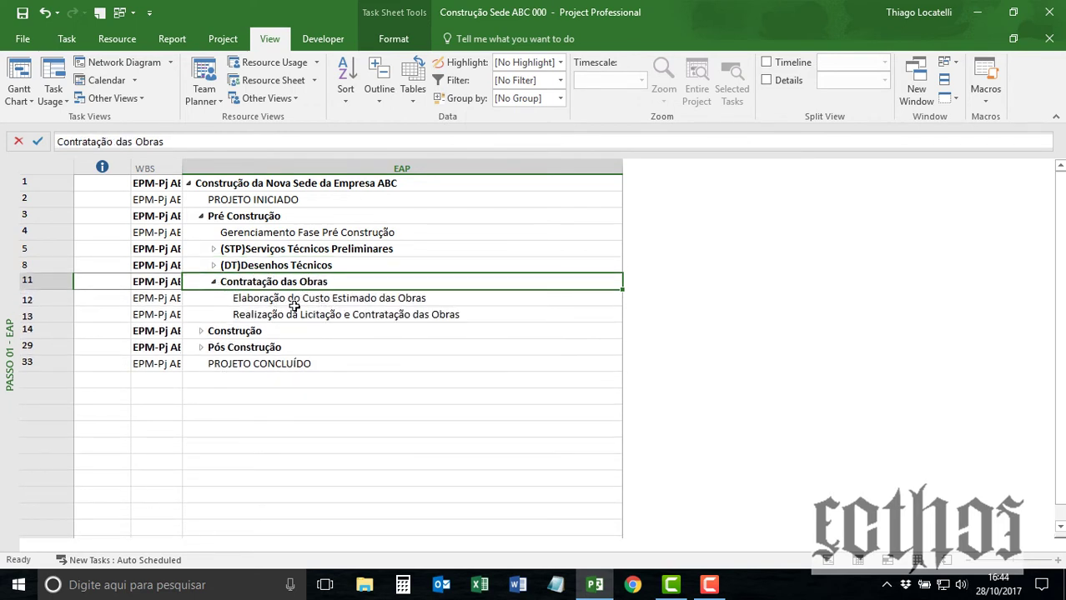
click(265, 299)
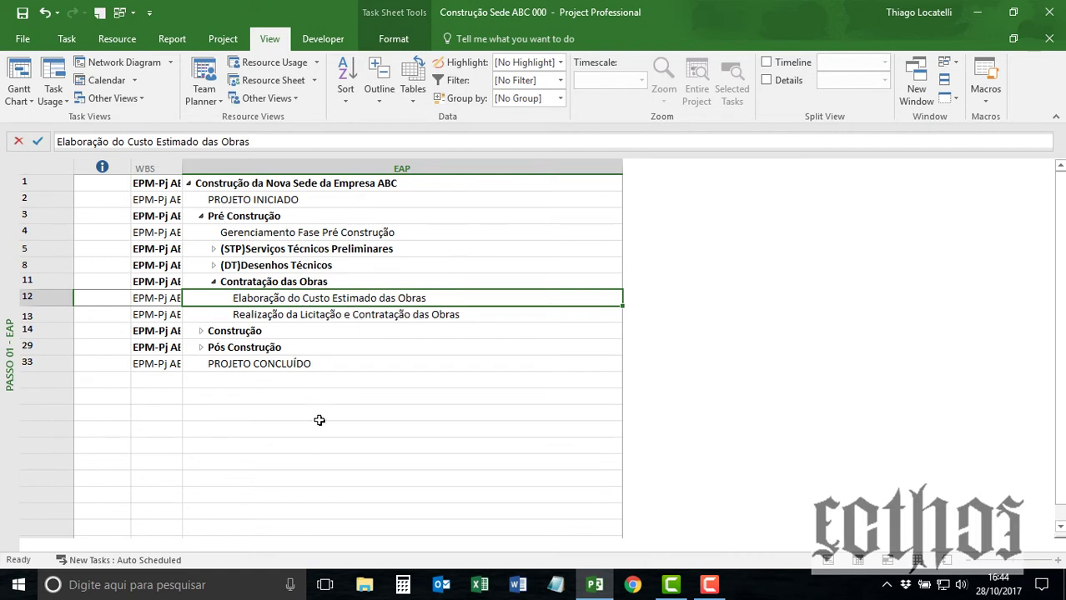
click(215, 282)
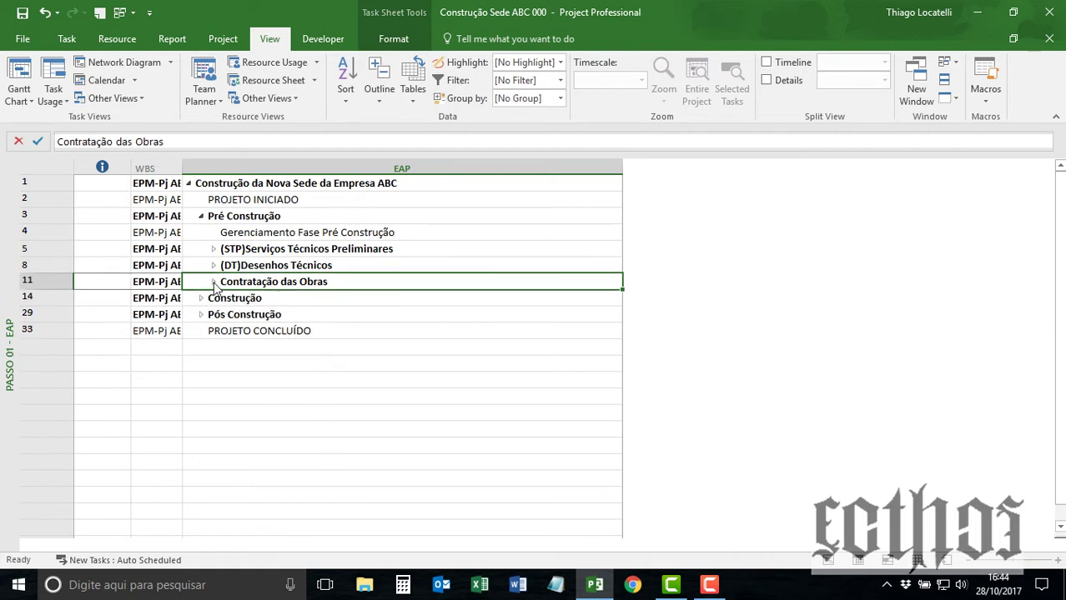
Step: Collapse Pré Construção, expand Construção, and select Gerenciamento Fase execução das obras
click(200, 216)
click(201, 234)
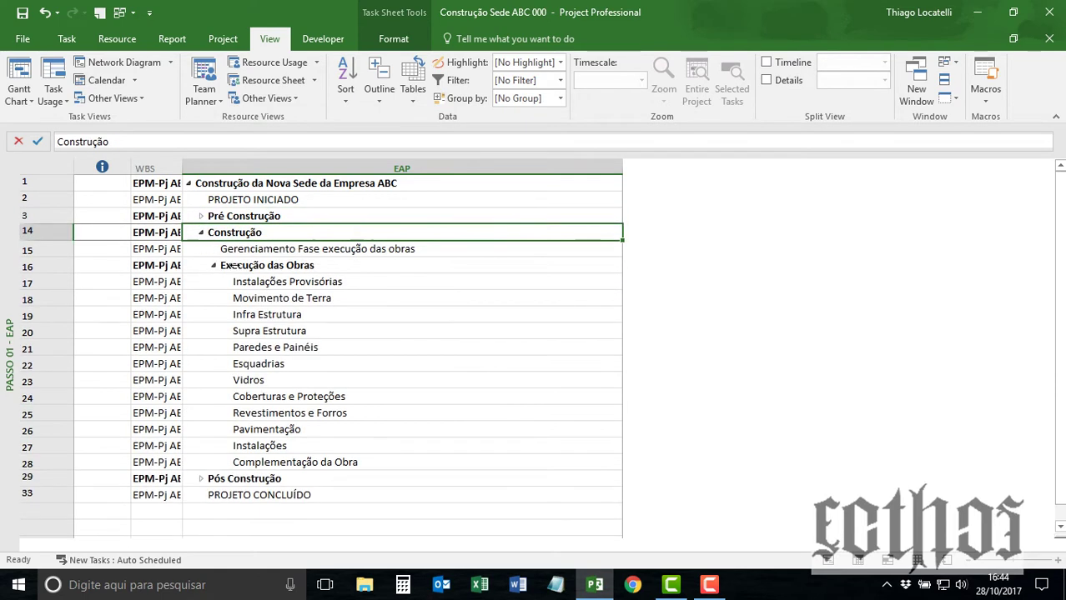
click(288, 249)
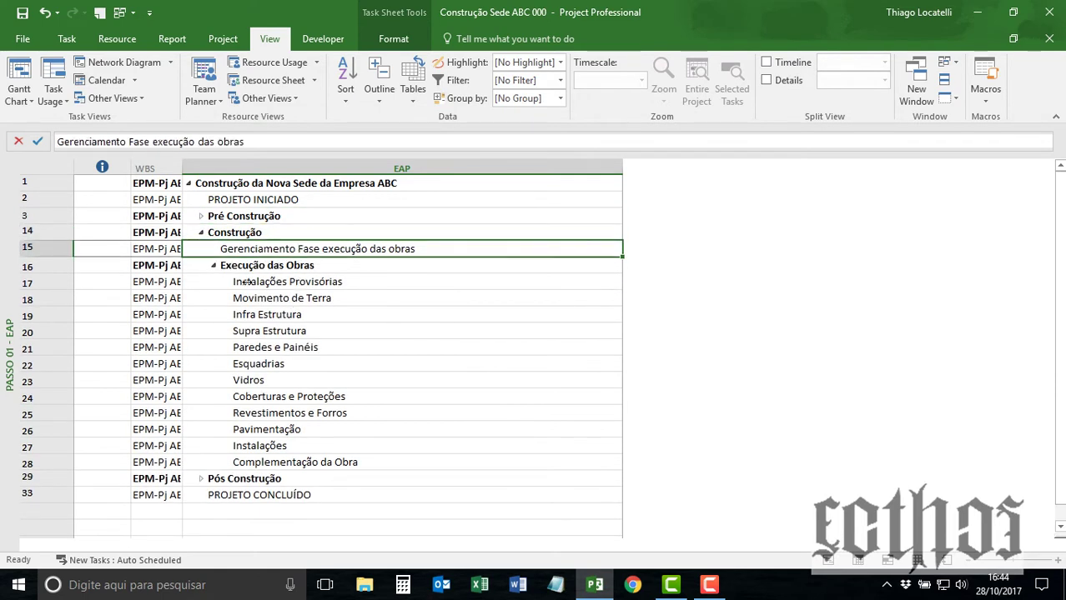
Step: Review the Execução das Obras work packages from Instalações Provisórias to Complementação da Obra, and leave the summary collapsed
click(213, 266)
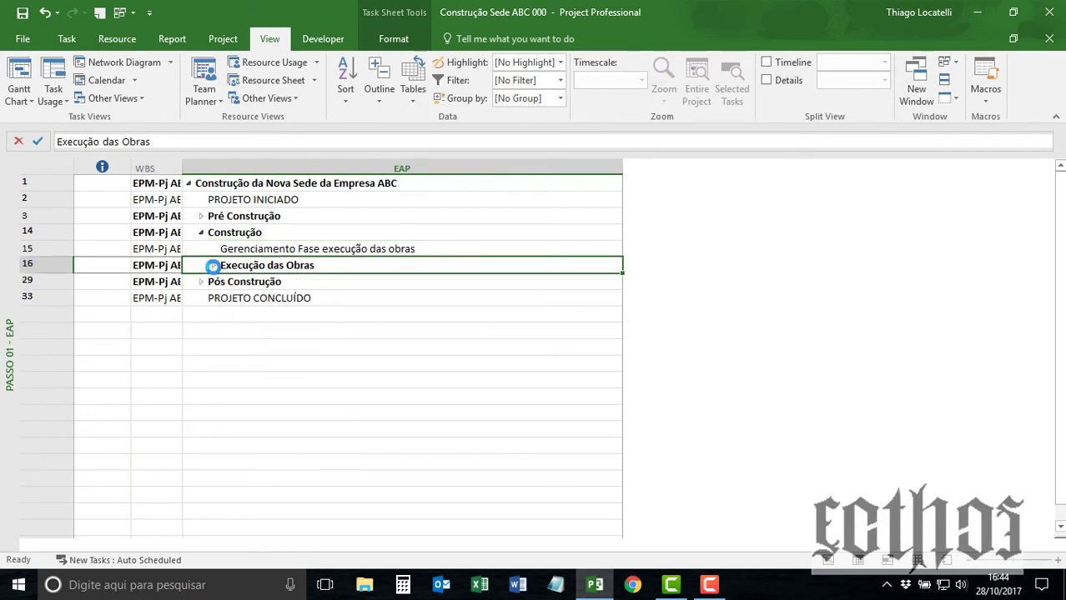
click(214, 266)
drag(296, 282, 302, 464)
click(302, 464)
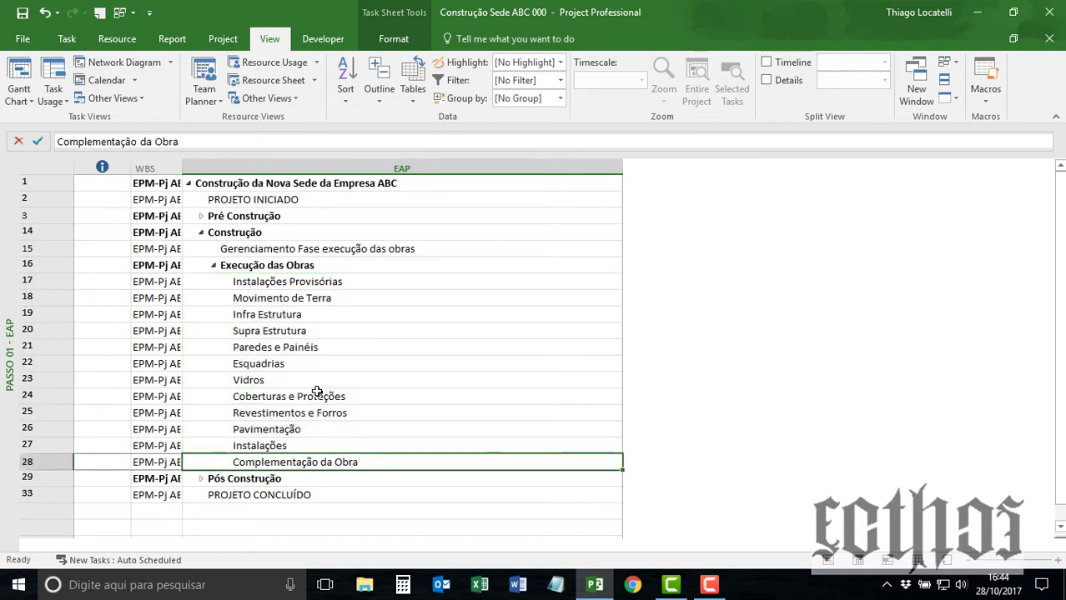
click(213, 265)
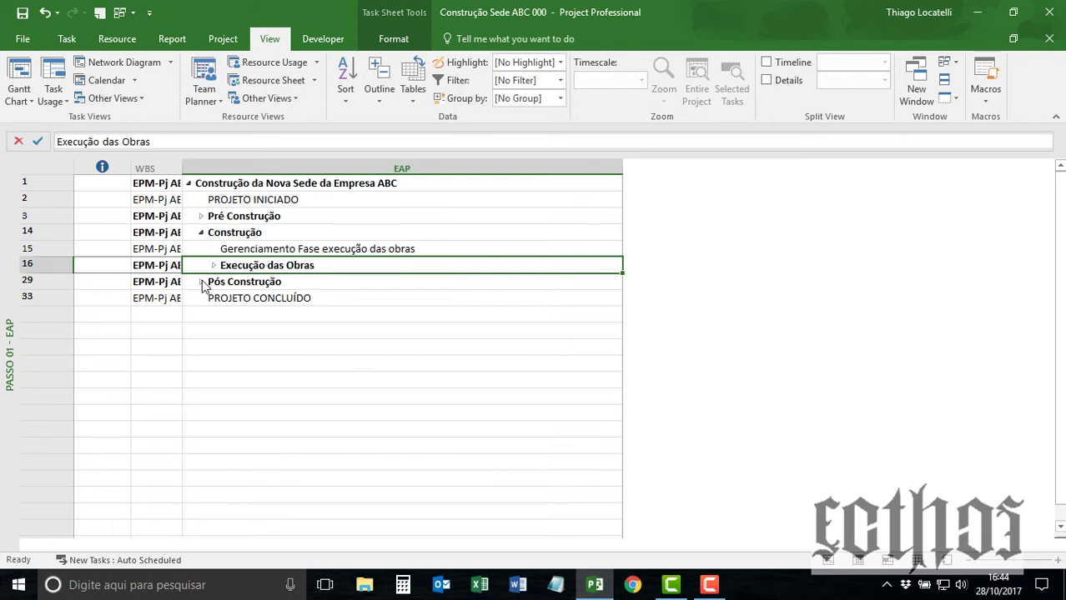
Step: Expand Pós Construção and select Gerenciamento Fase Pós Construção
click(202, 284)
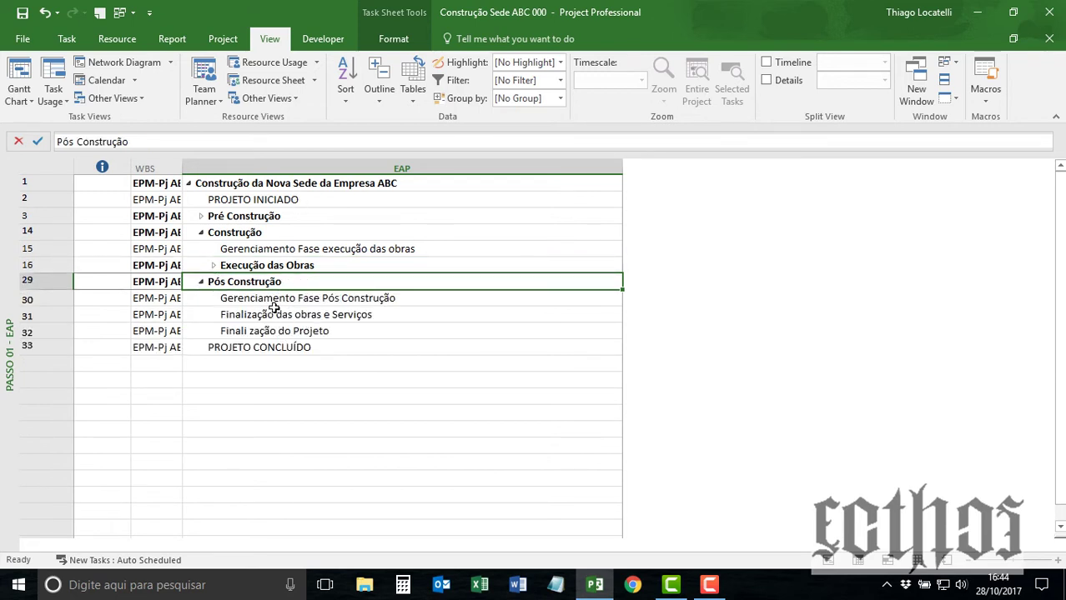
click(242, 304)
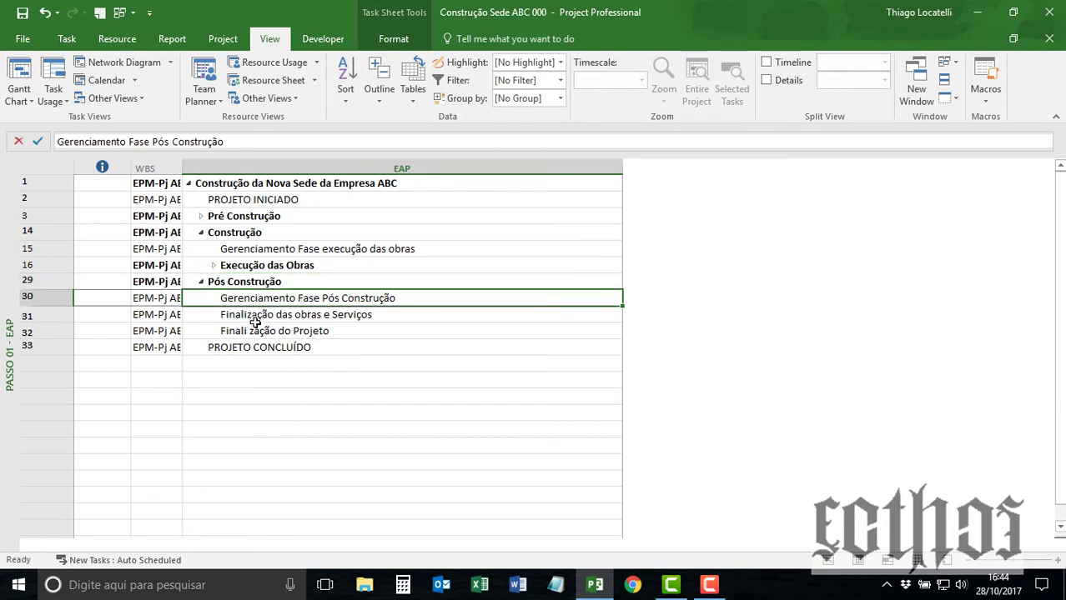
Step: Go through the Finalização work packages and PROJETO CONCLUÍDO, and collapse the Pós Construção and Construção phases
click(255, 318)
drag(253, 334, 240, 352)
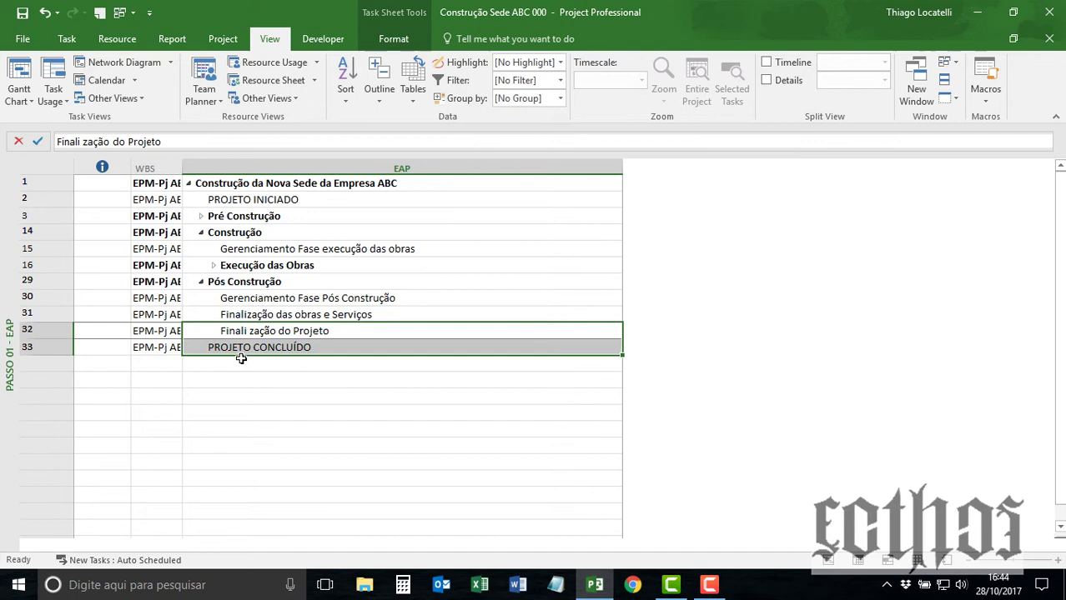
click(264, 316)
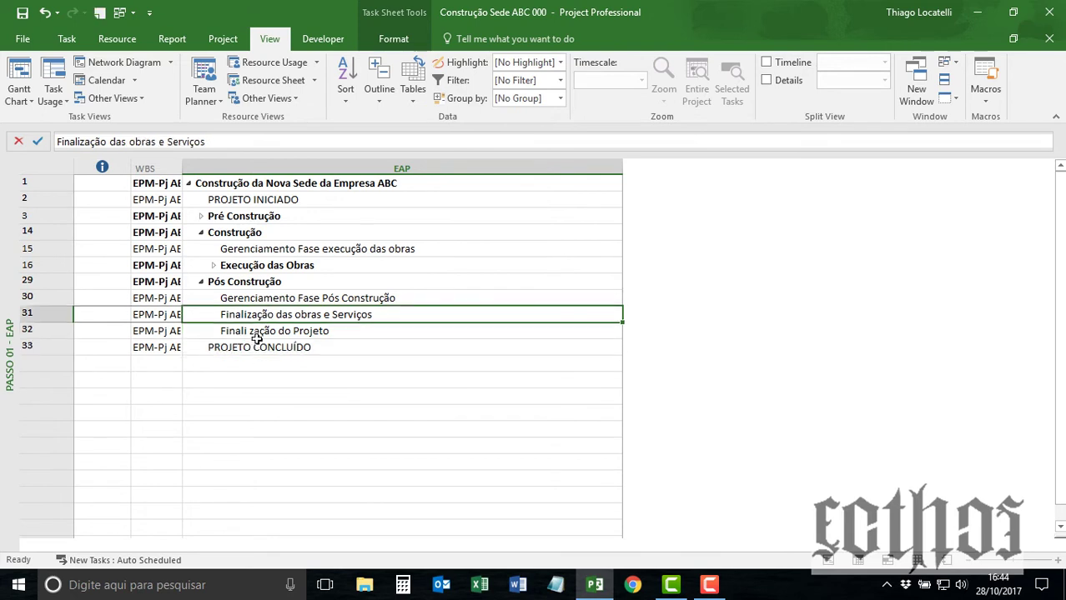
click(201, 283)
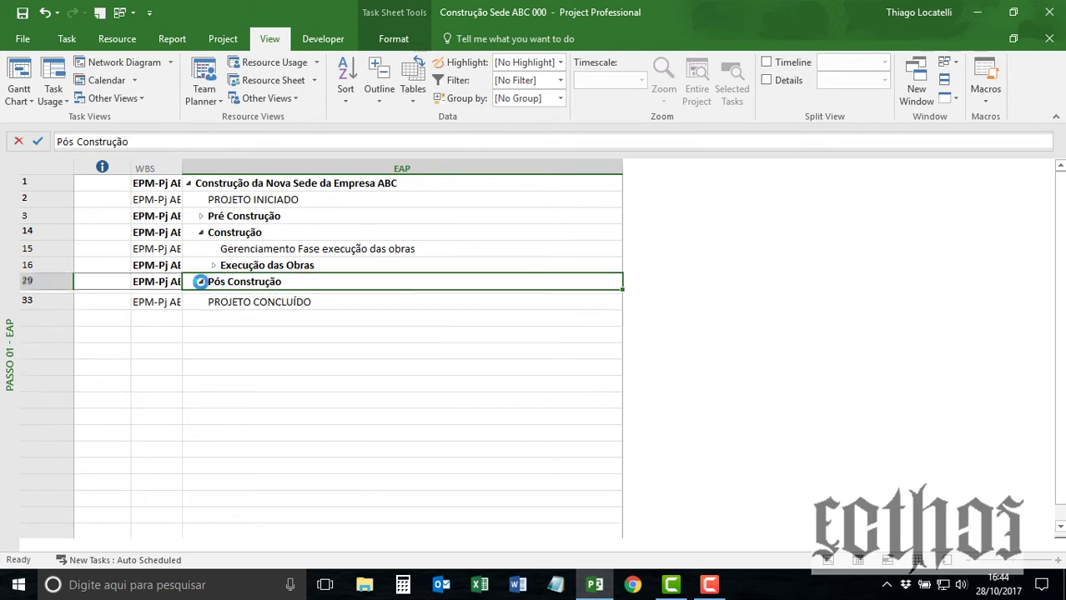
click(201, 233)
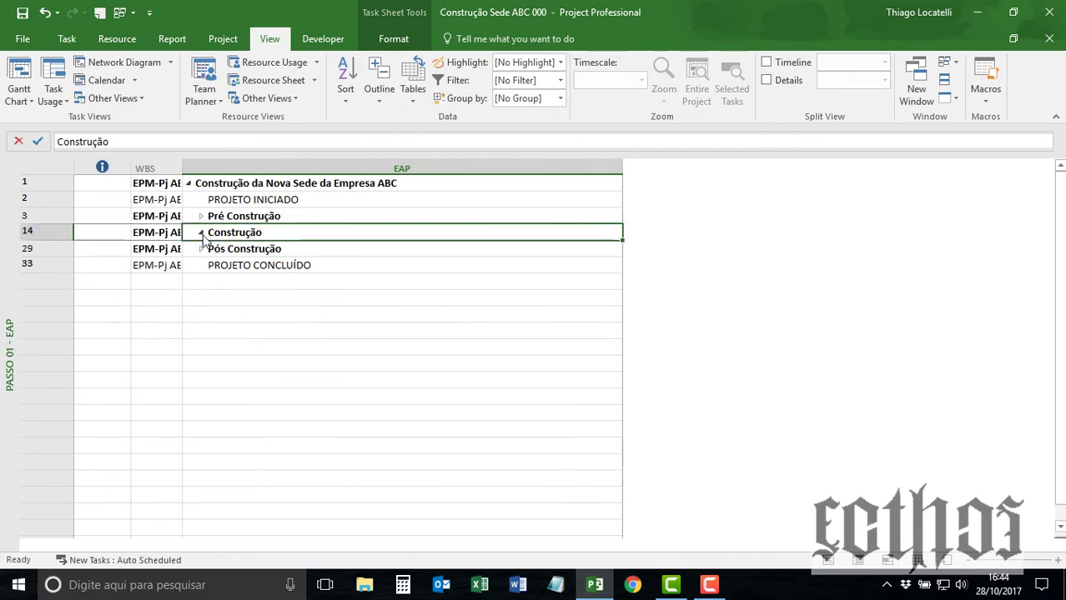
Step: Highlight the rows from PROJETO INICIADO to PROJETO CONCLUÍDO, and collapse and re-expand the top-level project summary
click(206, 202)
shift+click(210, 264)
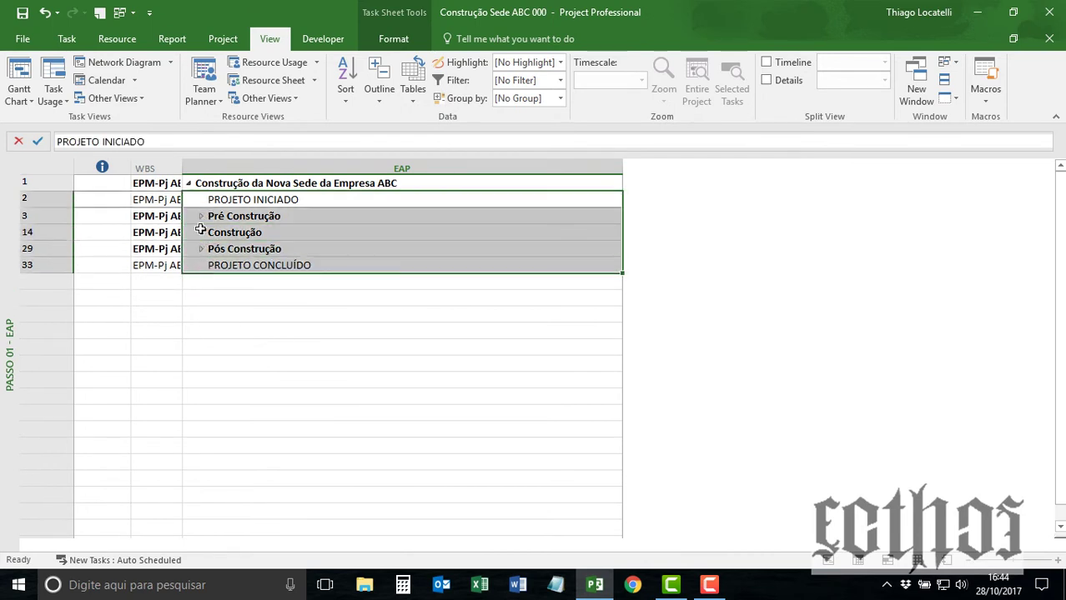
click(189, 183)
click(189, 184)
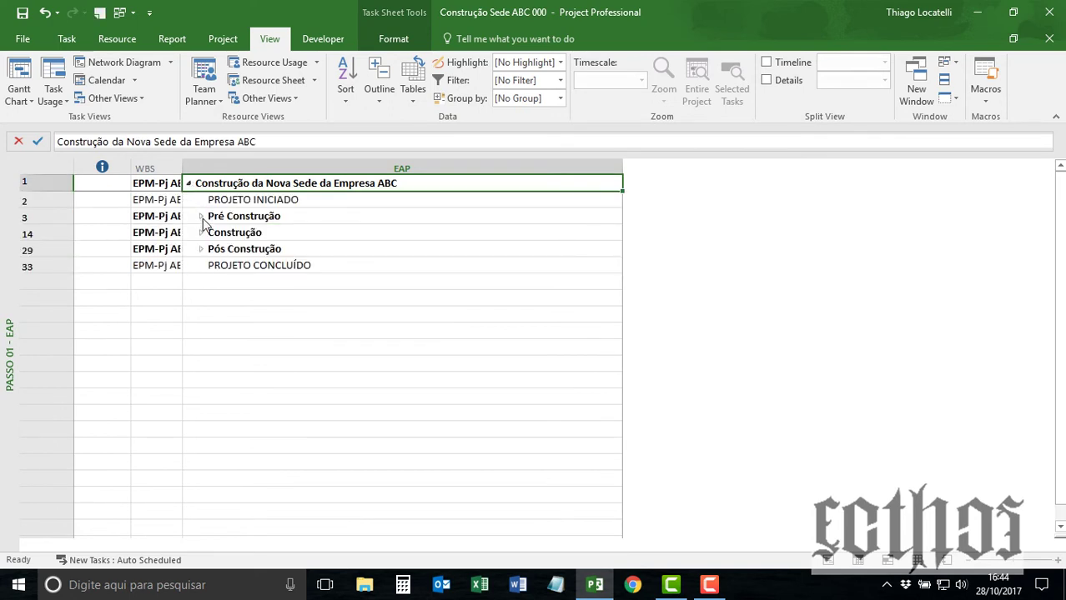
Step: Expand and re-collapse the Pré Construção and Construção phases in turn, and select Pós Construção
click(201, 217)
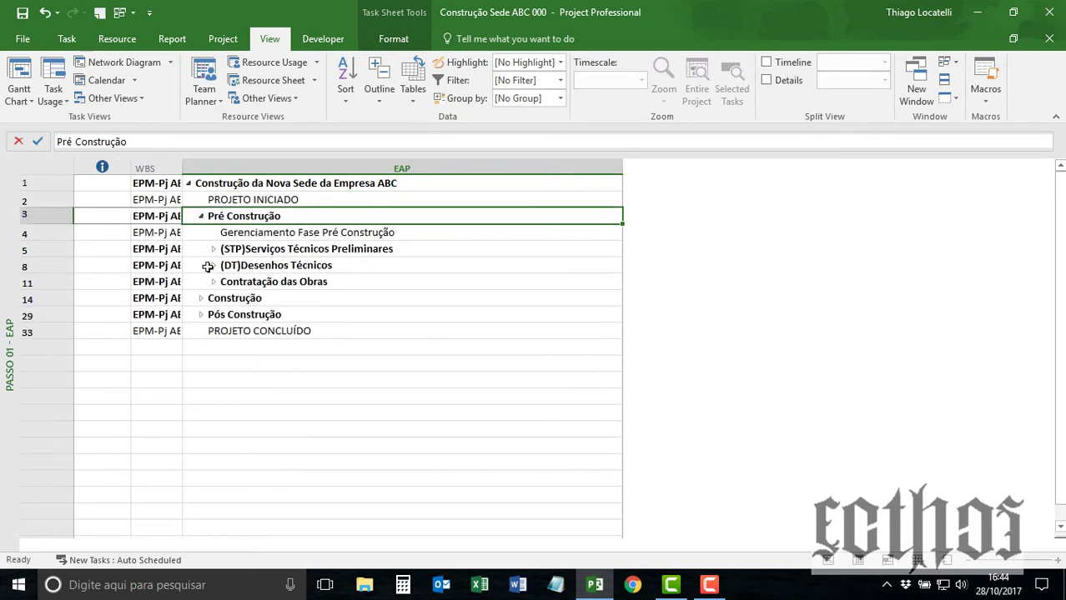
click(200, 218)
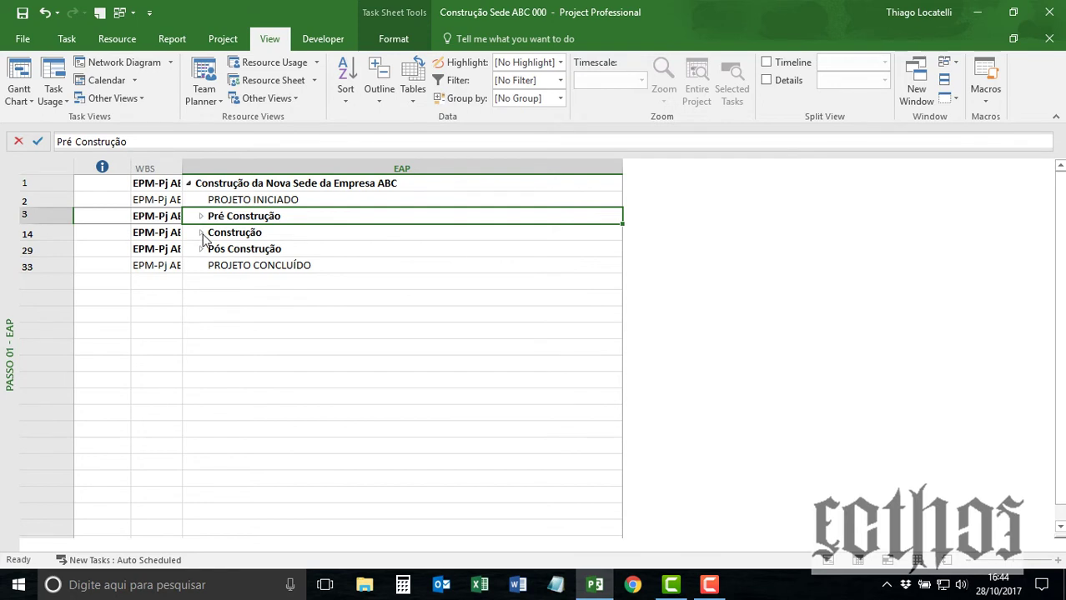
click(201, 234)
click(200, 233)
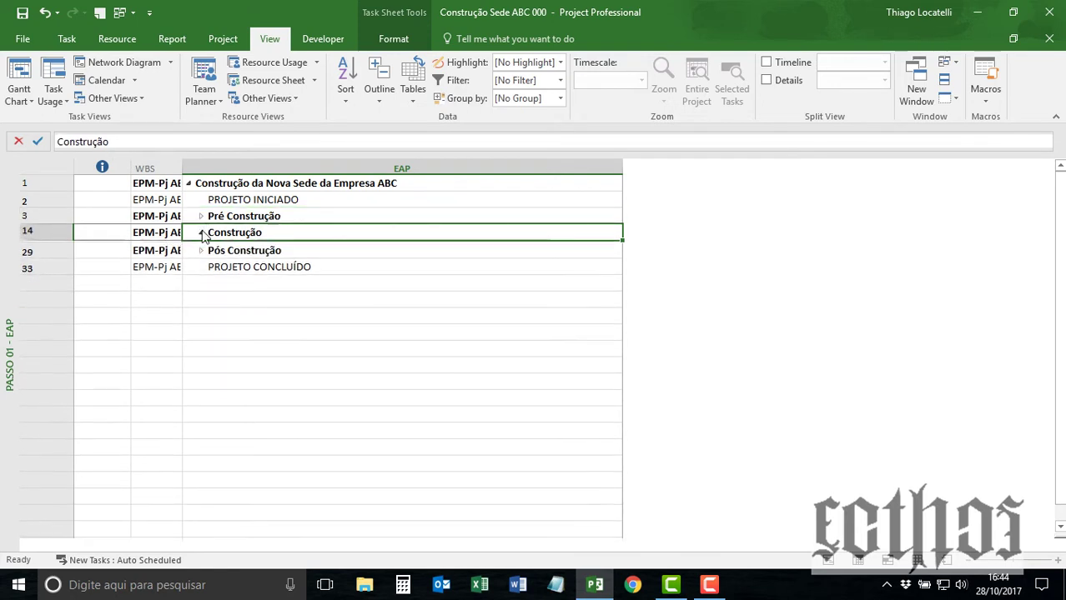
click(203, 250)
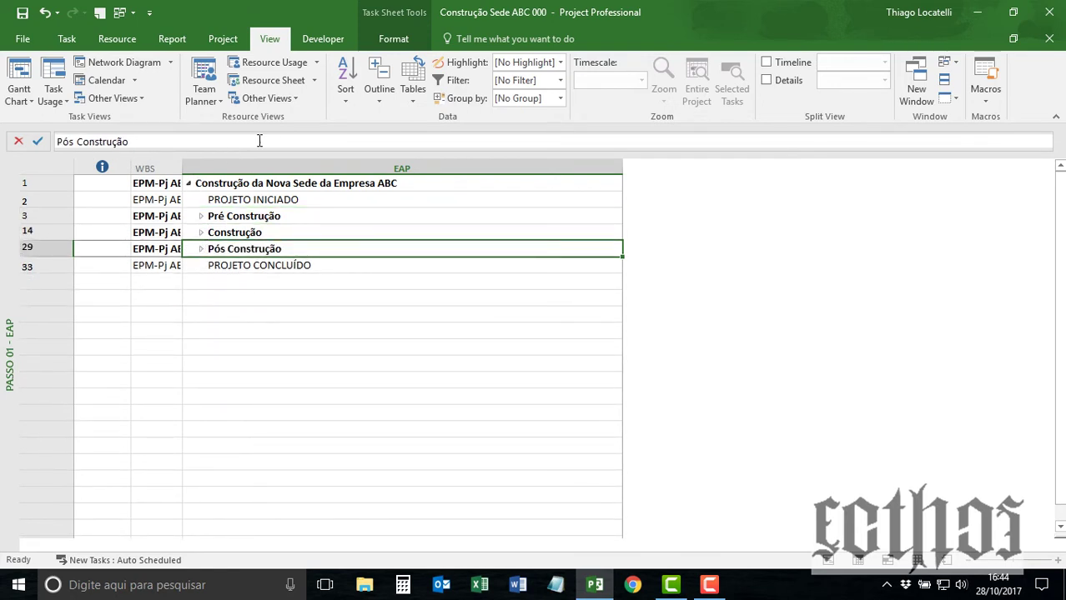
Step: Show all subtasks in the outline and switch to the Passo 02 - EAP + Documentação view
click(385, 97)
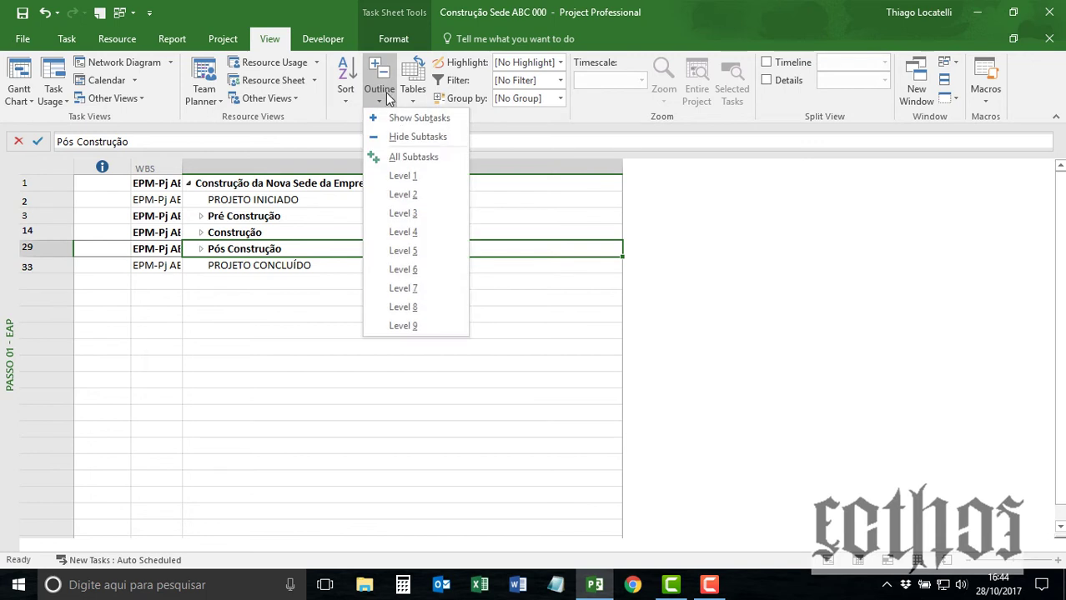
click(401, 156)
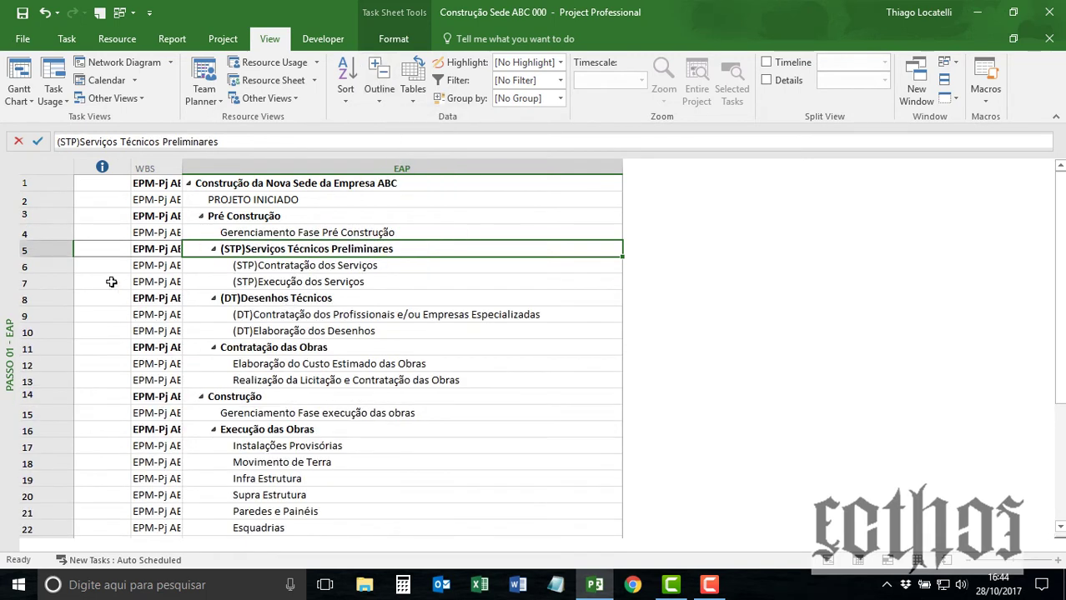
right_click(6, 233)
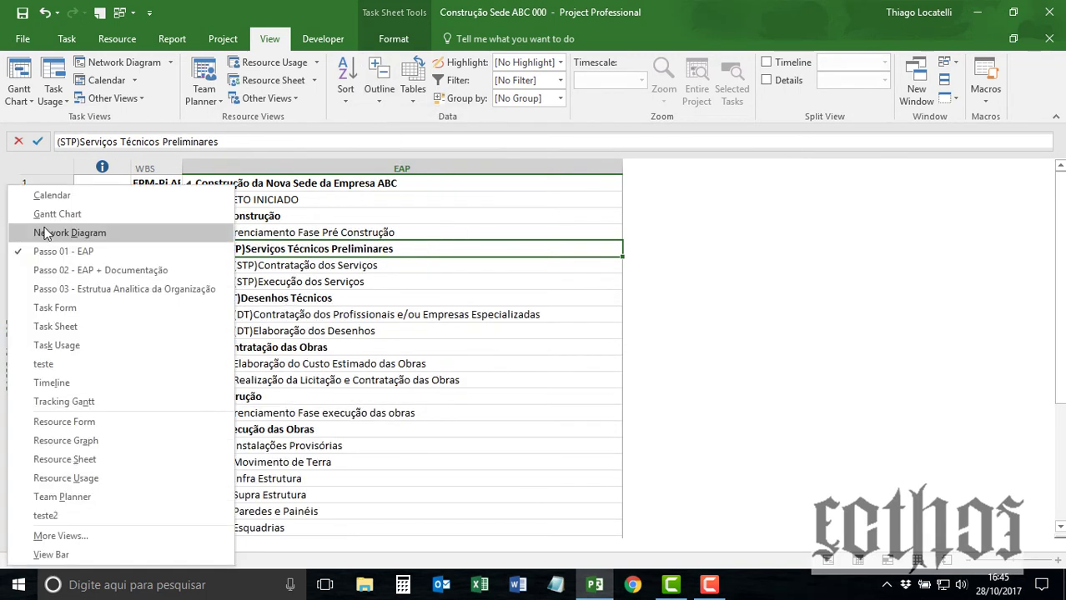
click(72, 269)
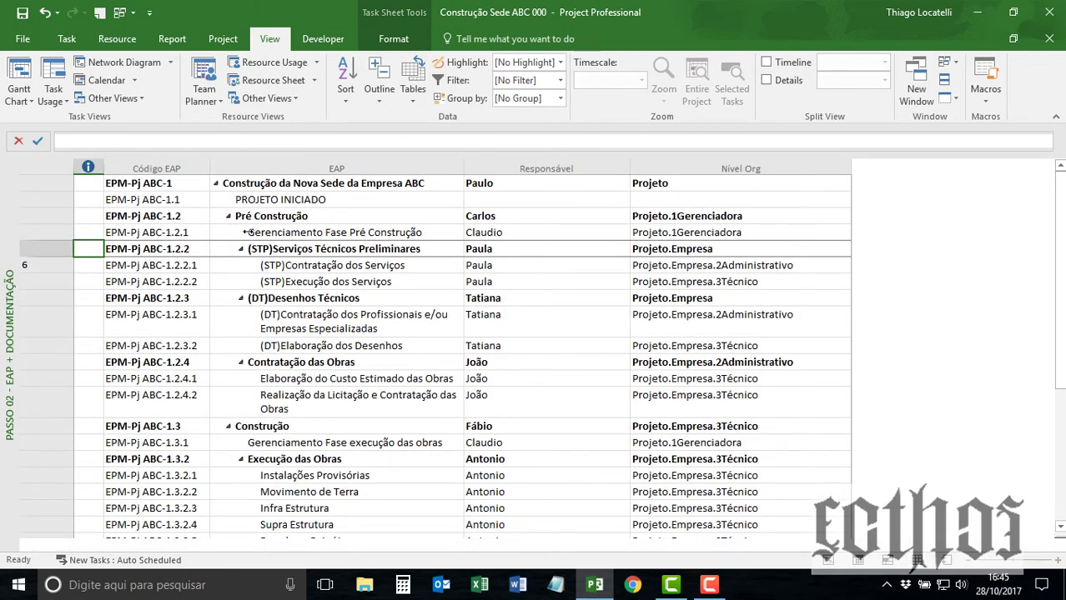
Step: Narrow the Código EAP column and highlight the EAP, Responsável and Nível Org columns one after another
drag(210, 168, 182, 169)
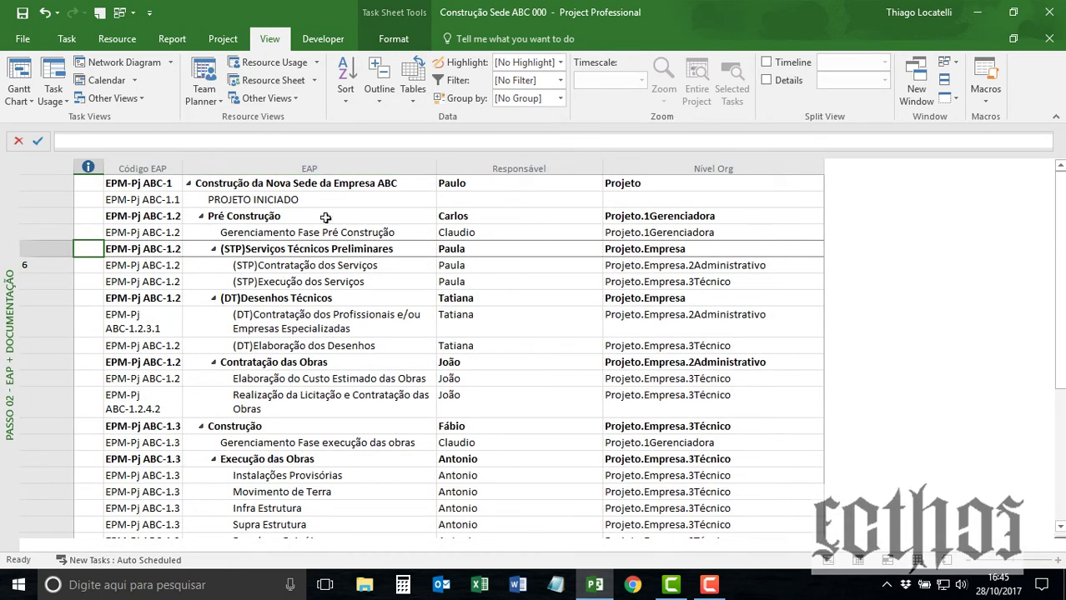
click(335, 163)
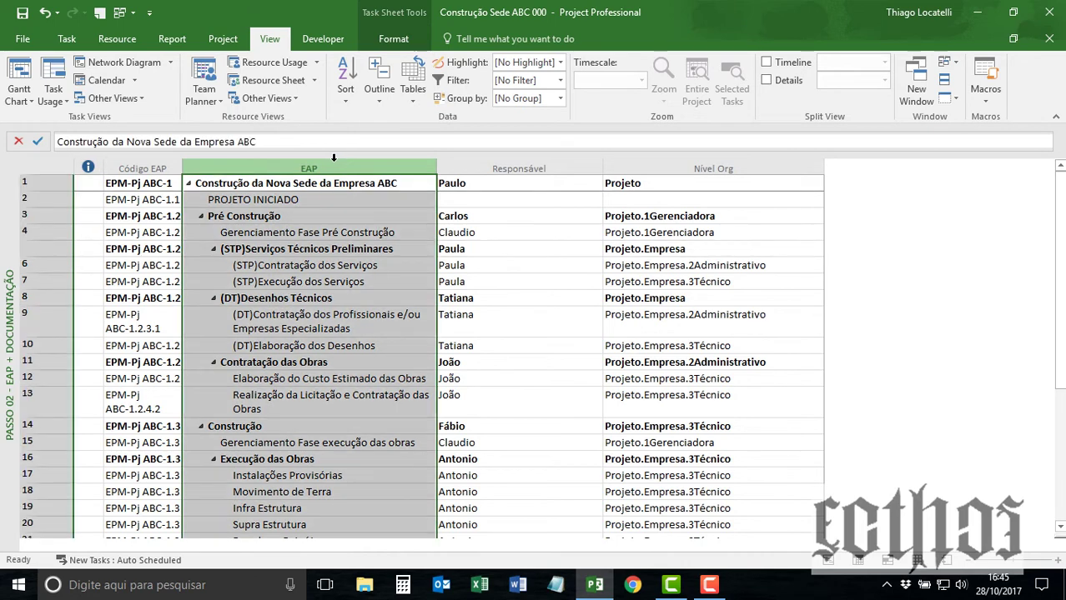
click(484, 167)
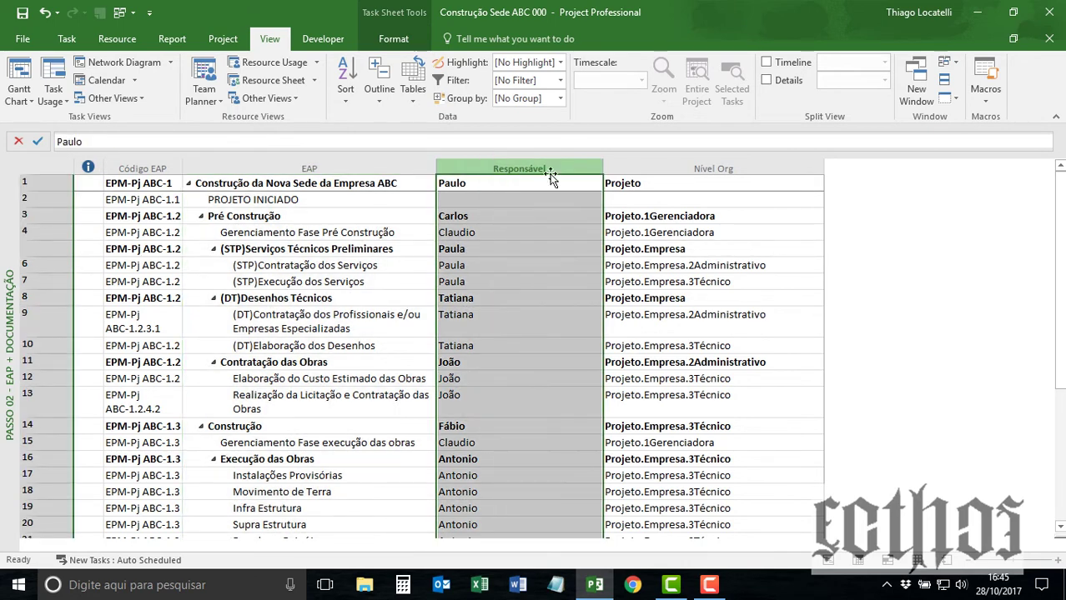
click(655, 163)
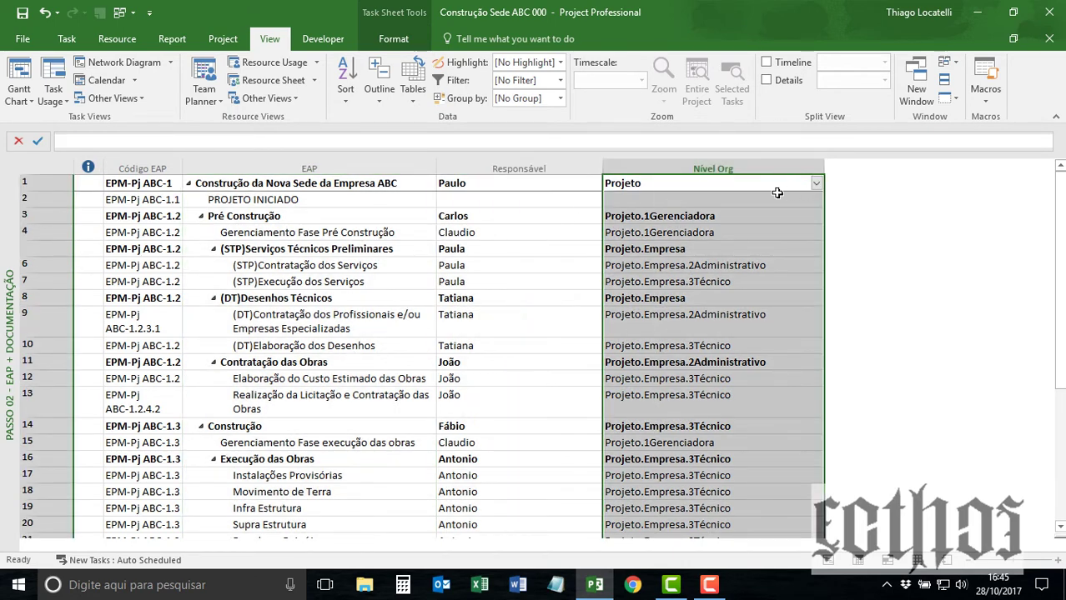
Step: Examine the lookup table of the Nivel ORG (Outline Code1) custom field, and leave the custom field settings without changes
right_click(739, 169)
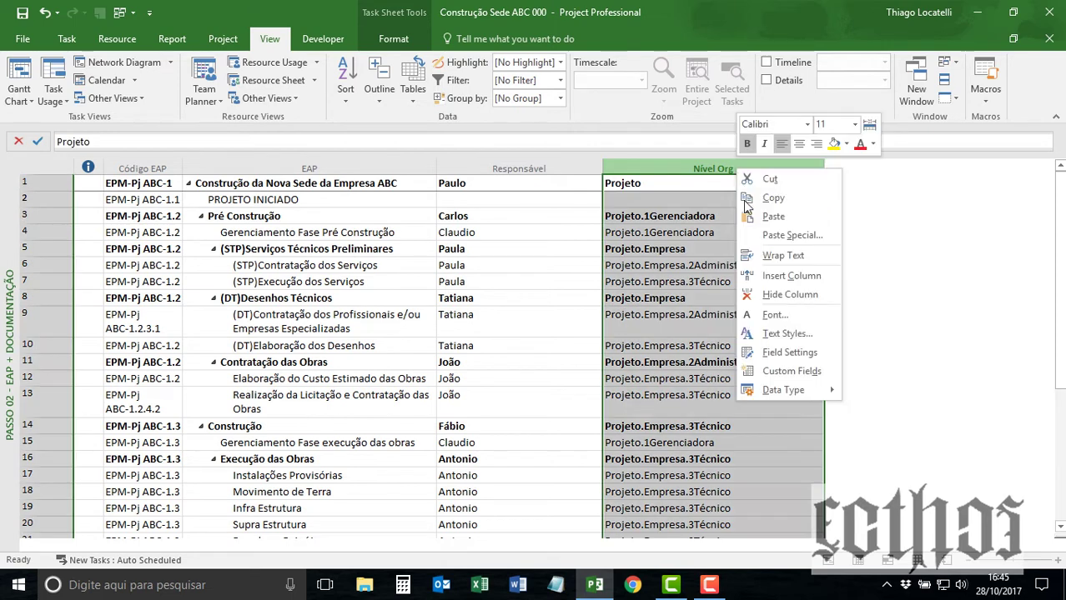
click(772, 370)
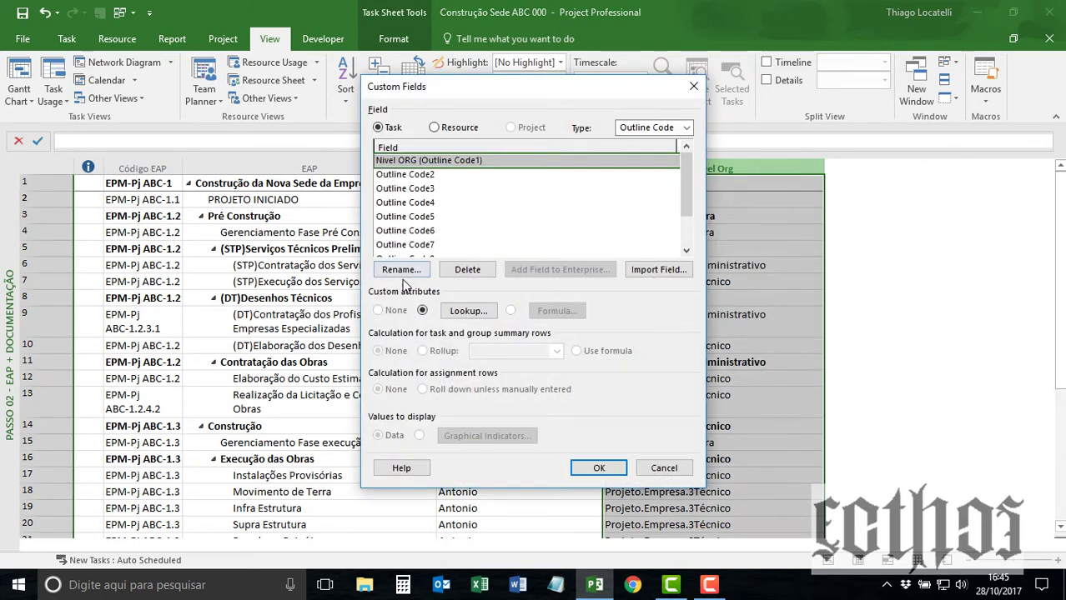
click(468, 311)
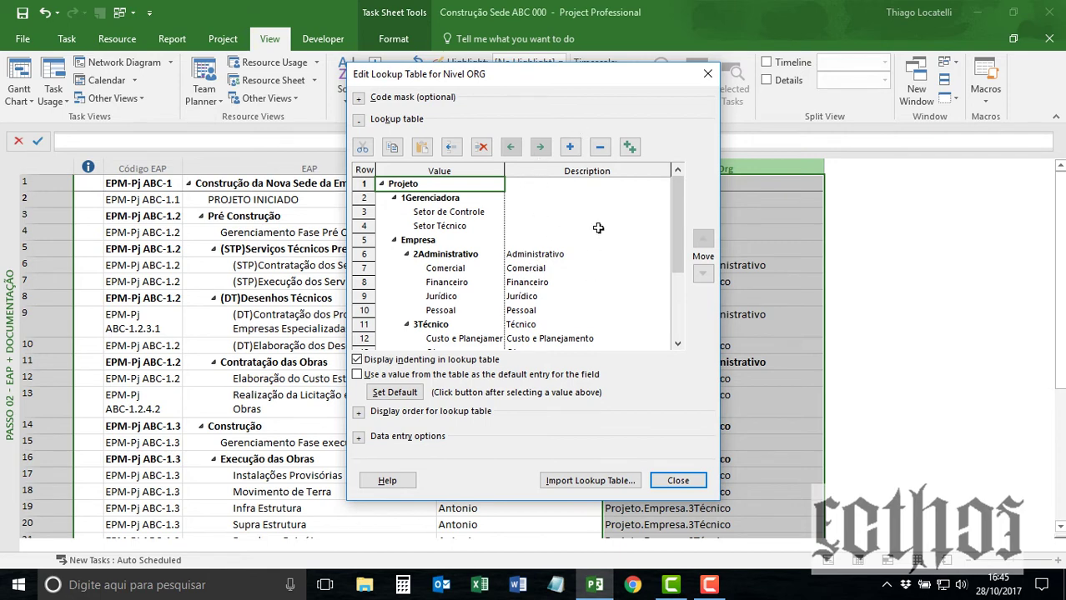
drag(677, 219, 677, 218)
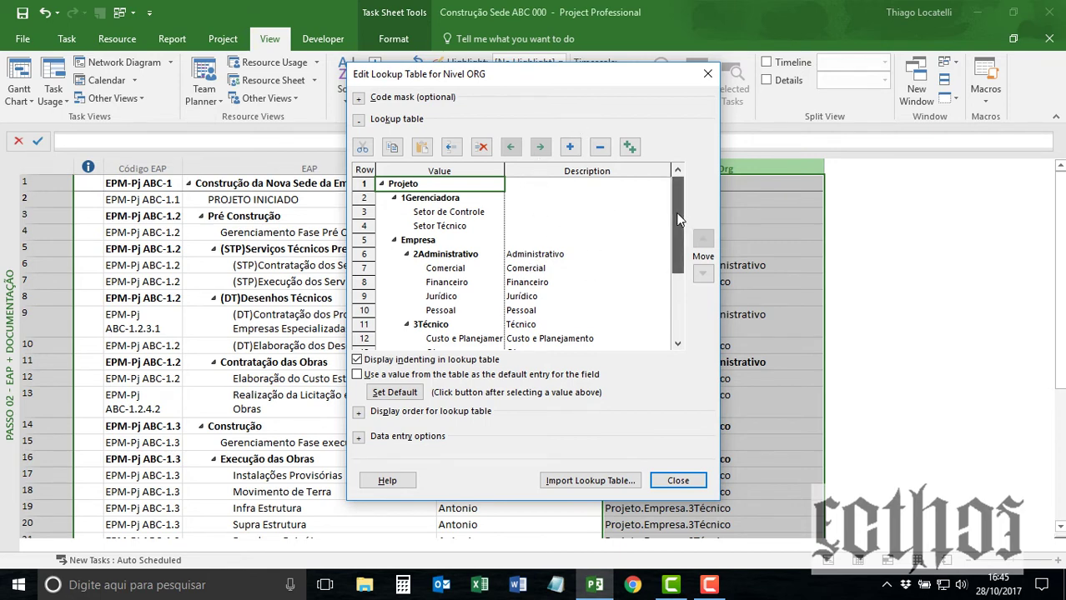
drag(578, 74, 394, 90)
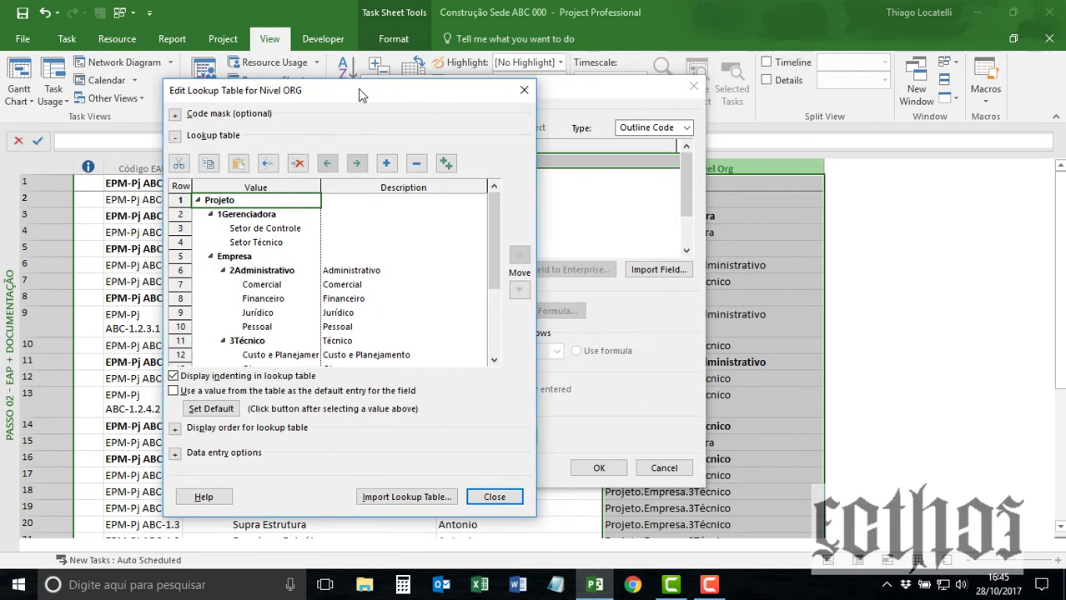
drag(358, 89, 468, 76)
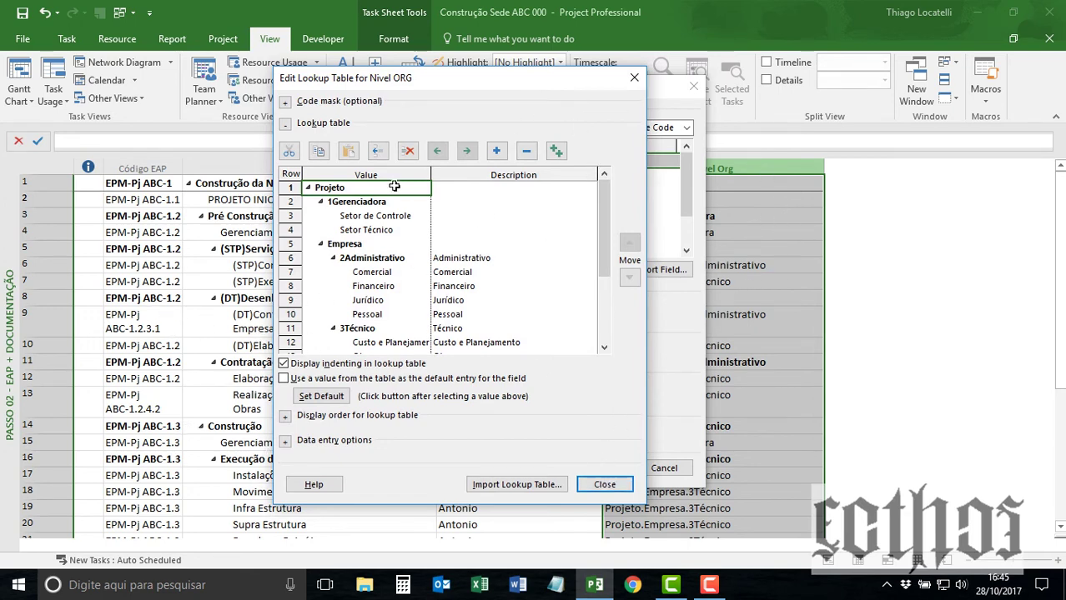
click(618, 487)
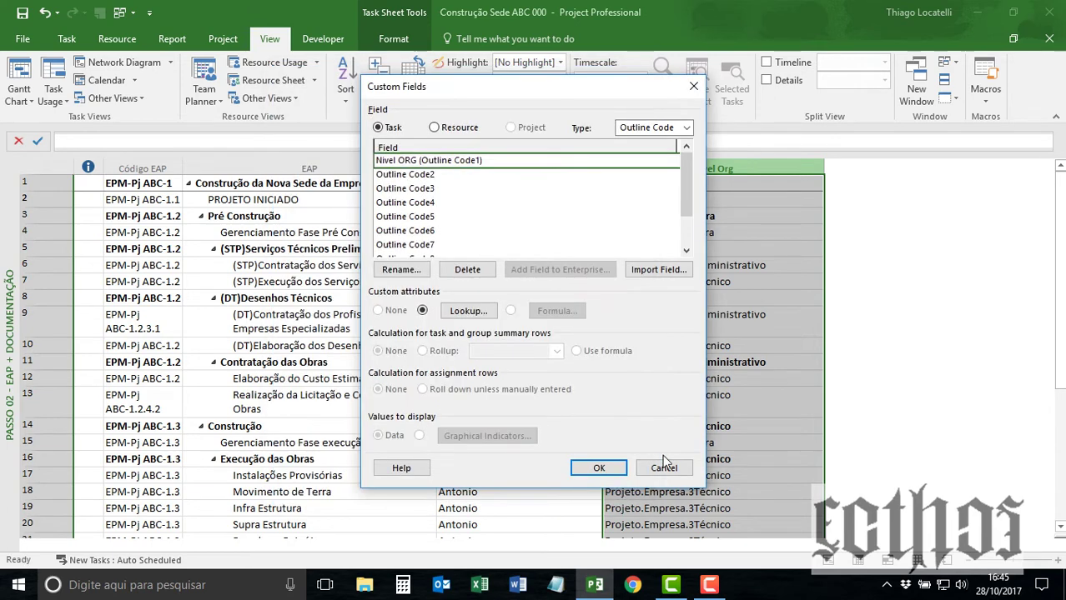
click(664, 470)
Step: Review the Nível Org options offered for (STP)Contratação dos Serviços and close the list without choosing one
click(753, 246)
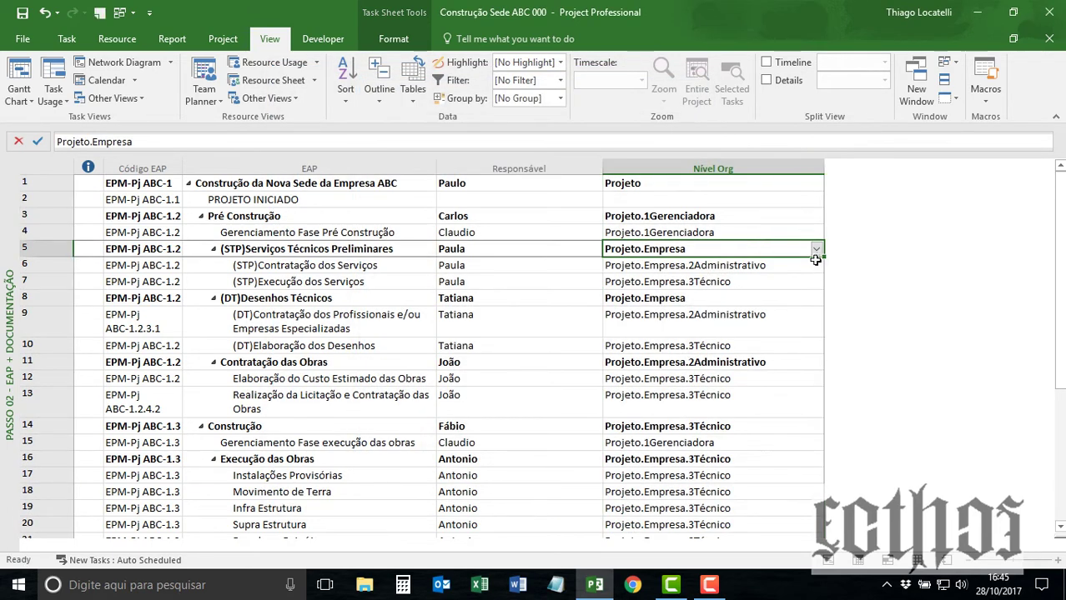
click(818, 264)
click(818, 265)
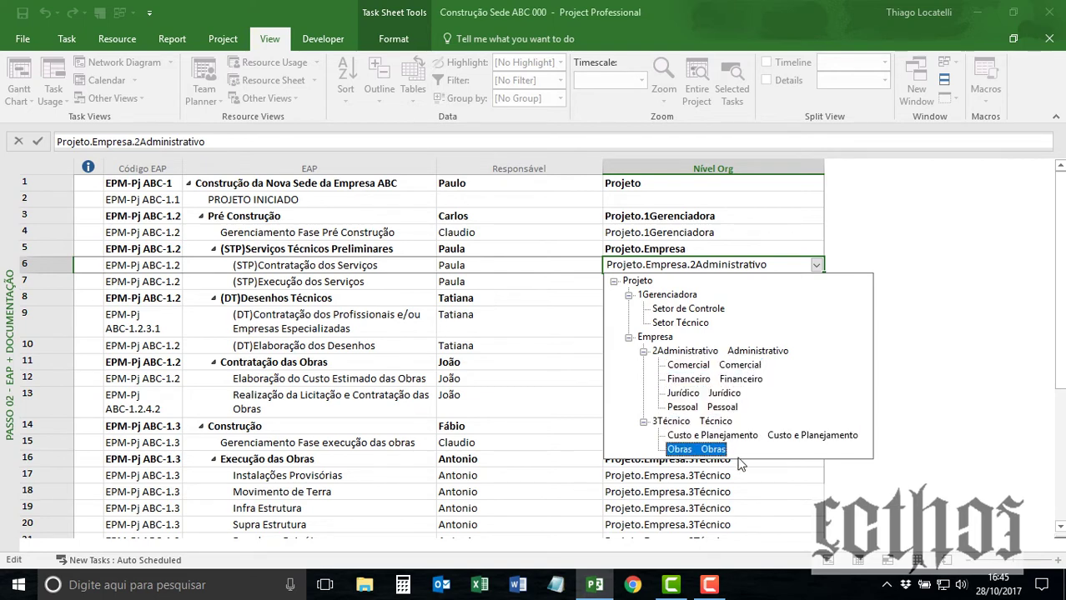
key(Escape)
Step: Highlight the rows from (DT)Desenhos Técnicos up to Pré Construção, and select (DT)Elaboração dos Desenhos
click(125, 357)
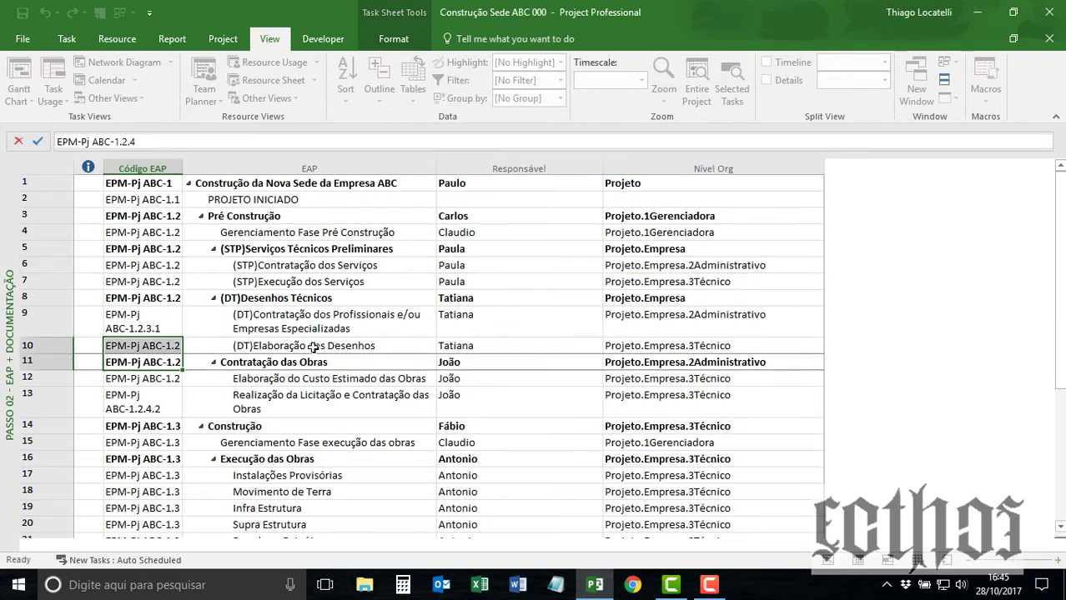
click(293, 354)
drag(37, 297, 38, 216)
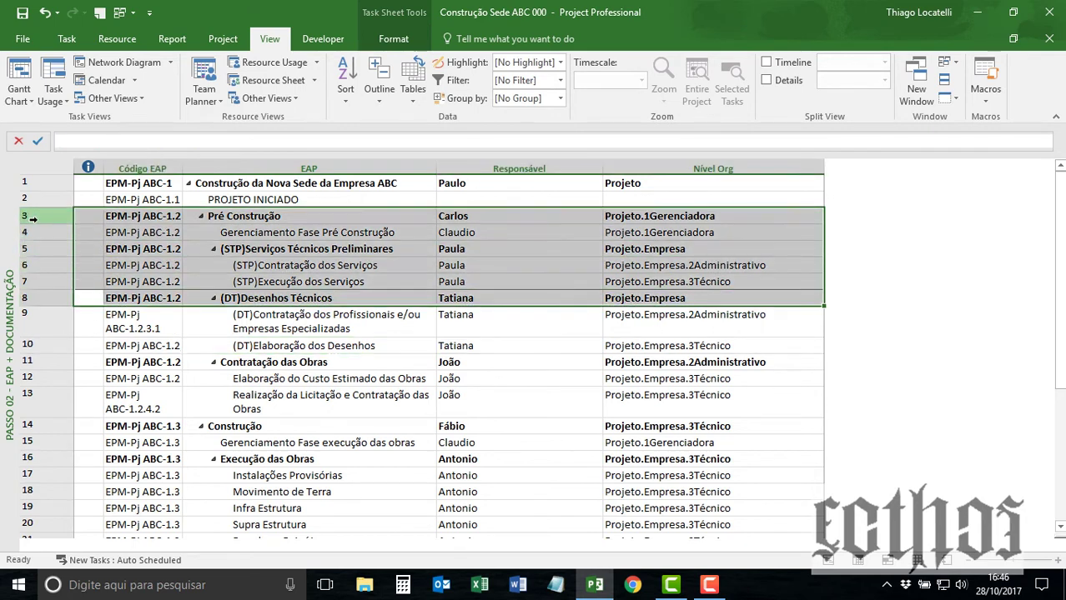
click(322, 346)
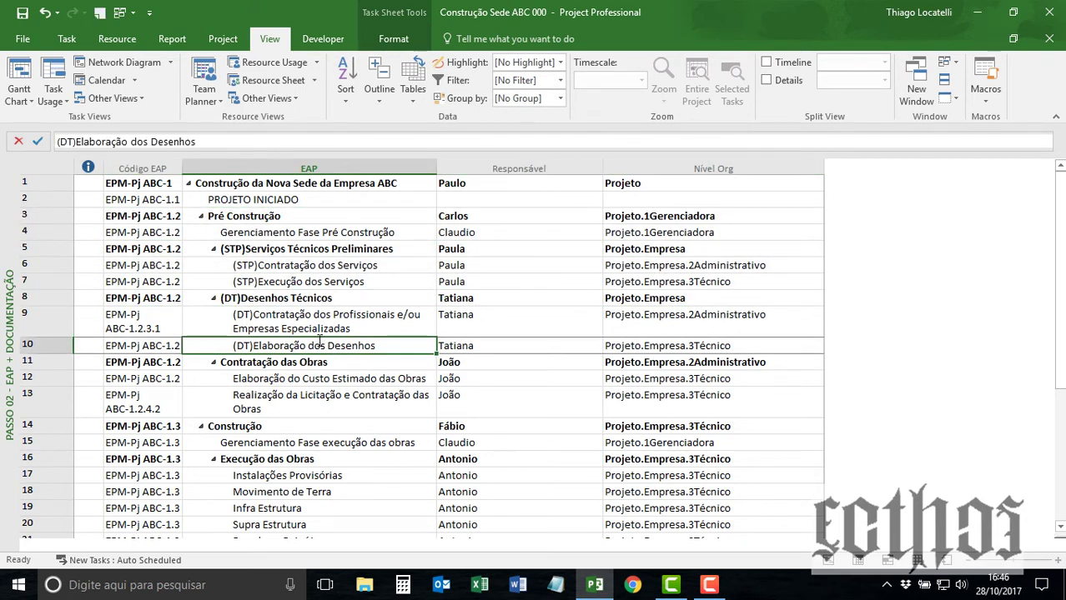
Step: Switch to the Passo 03 - Estrutua Analitica da Organização view and auto-fit the Código EAP column
right_click(18, 265)
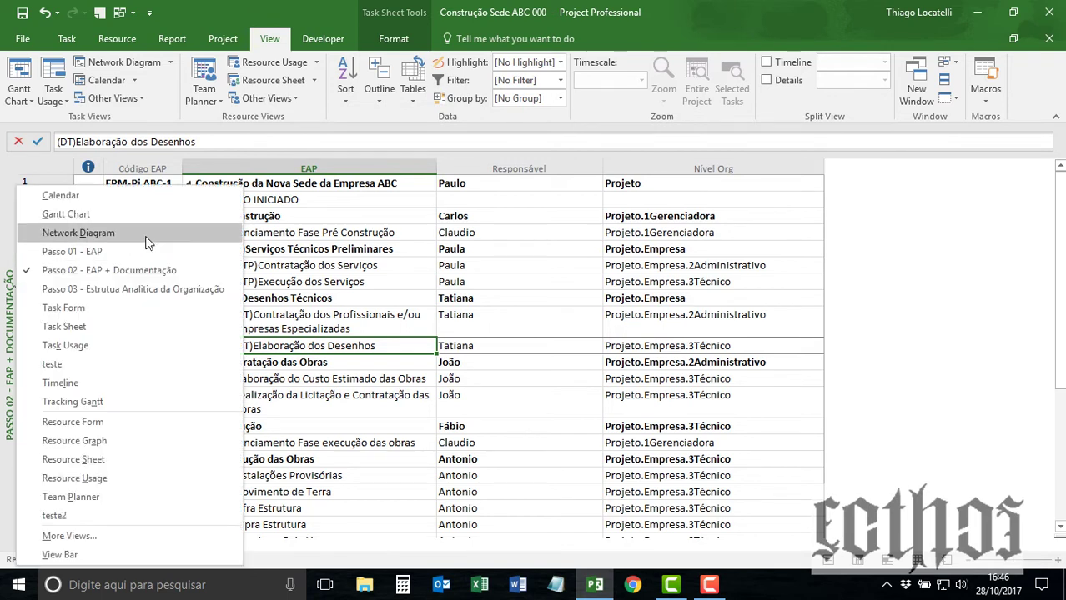
click(222, 298)
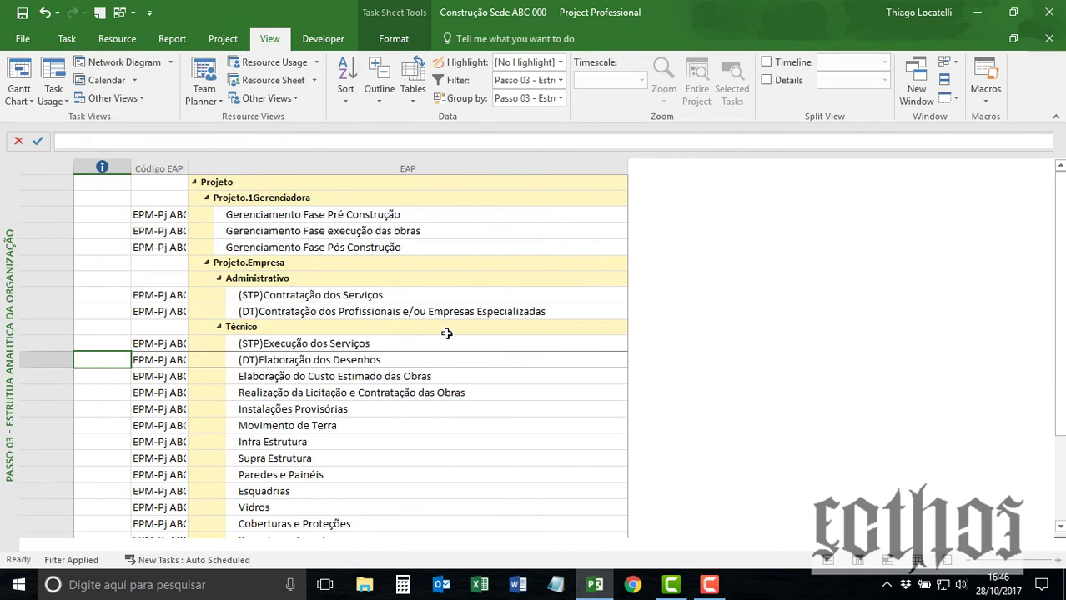
double_click(187, 171)
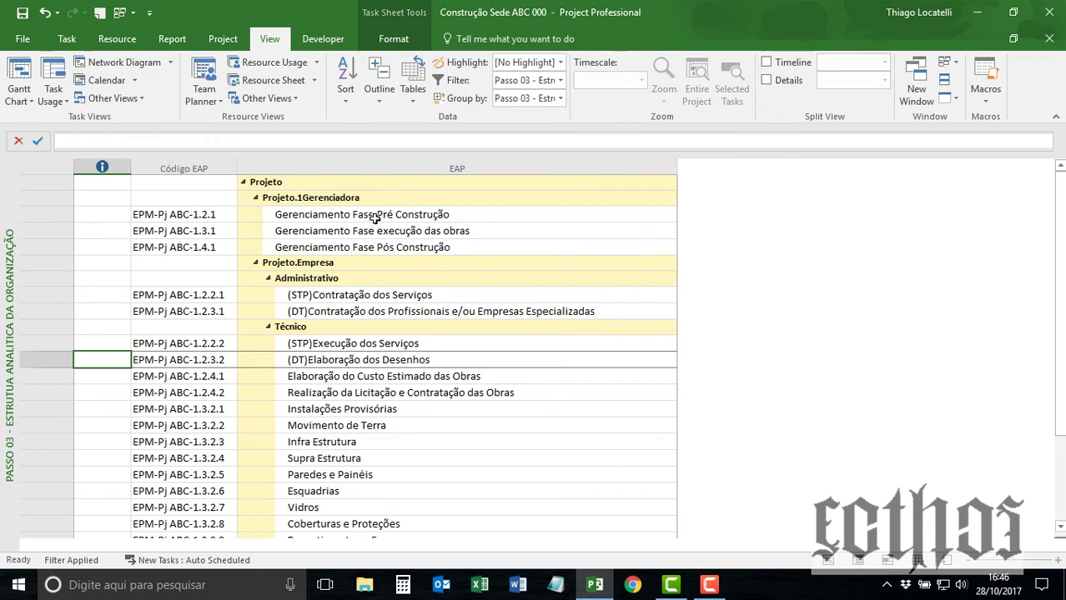
Step: Examine the filters available for the organization breakdown view and close the list without changing the filter
click(561, 80)
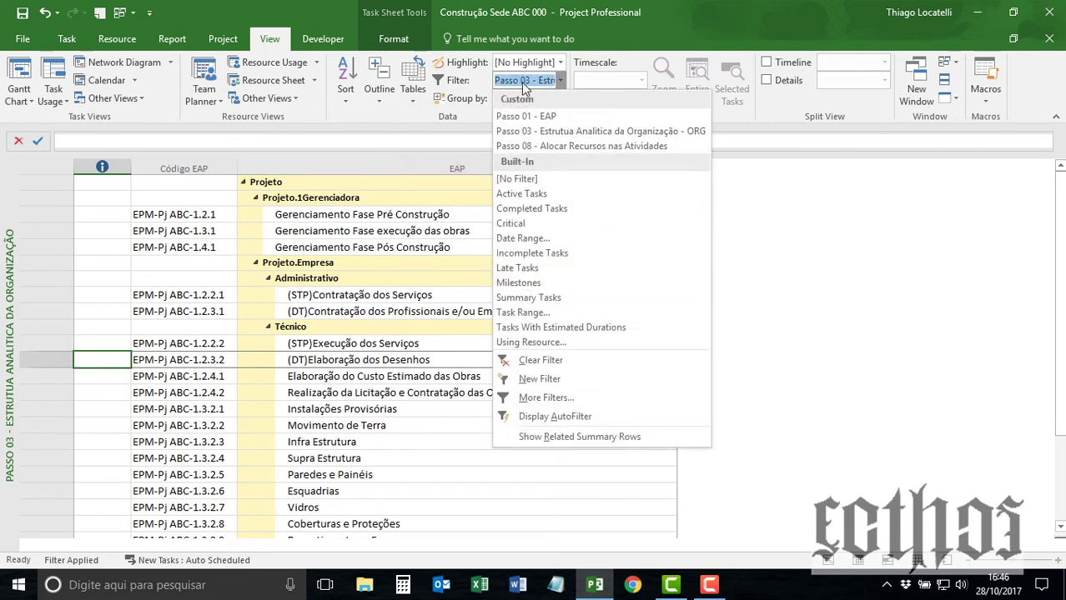
key(Escape)
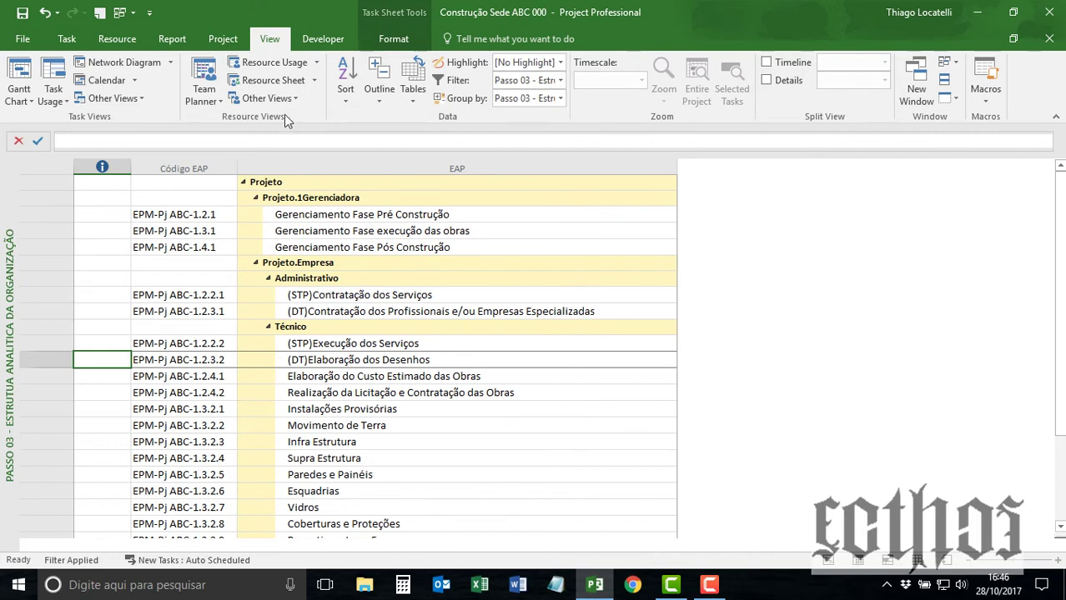
Step: Review the definition of the Passo 03 - Estrutua Analitica da Organização view and close it without changes
click(111, 98)
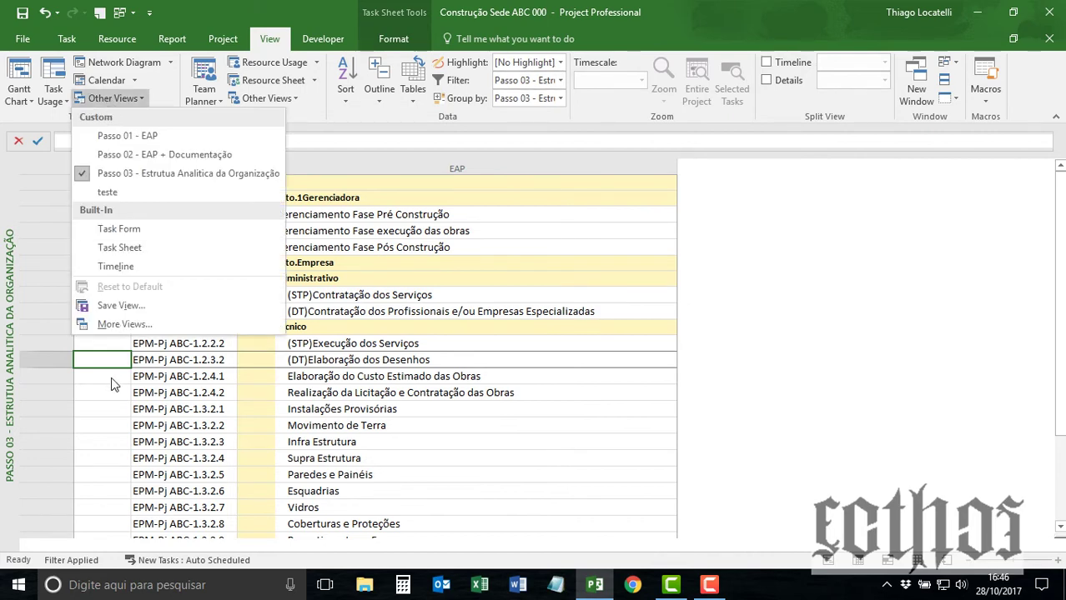
click(118, 335)
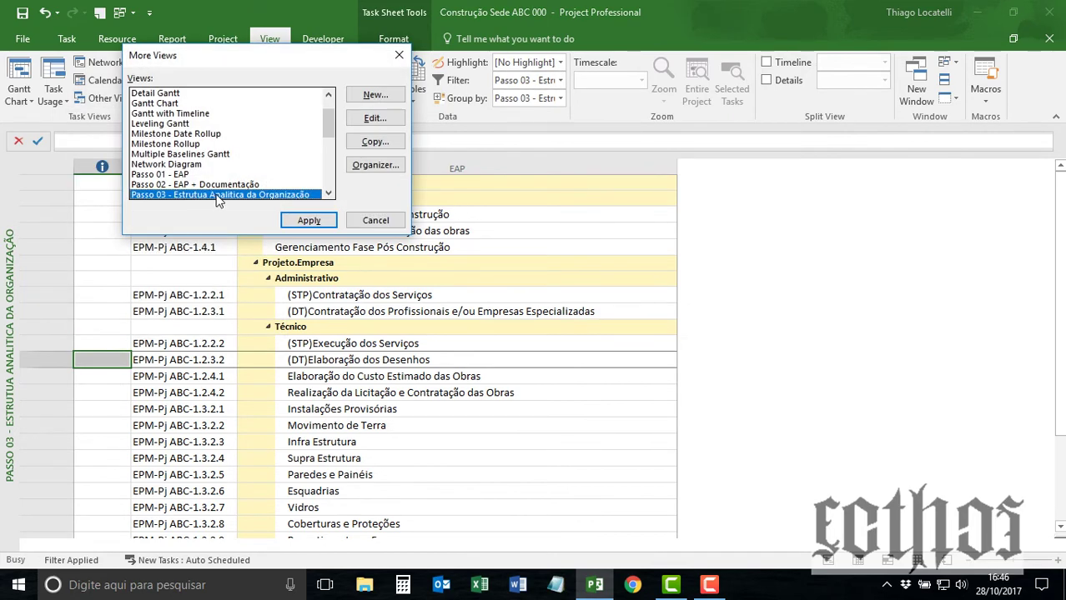
click(365, 121)
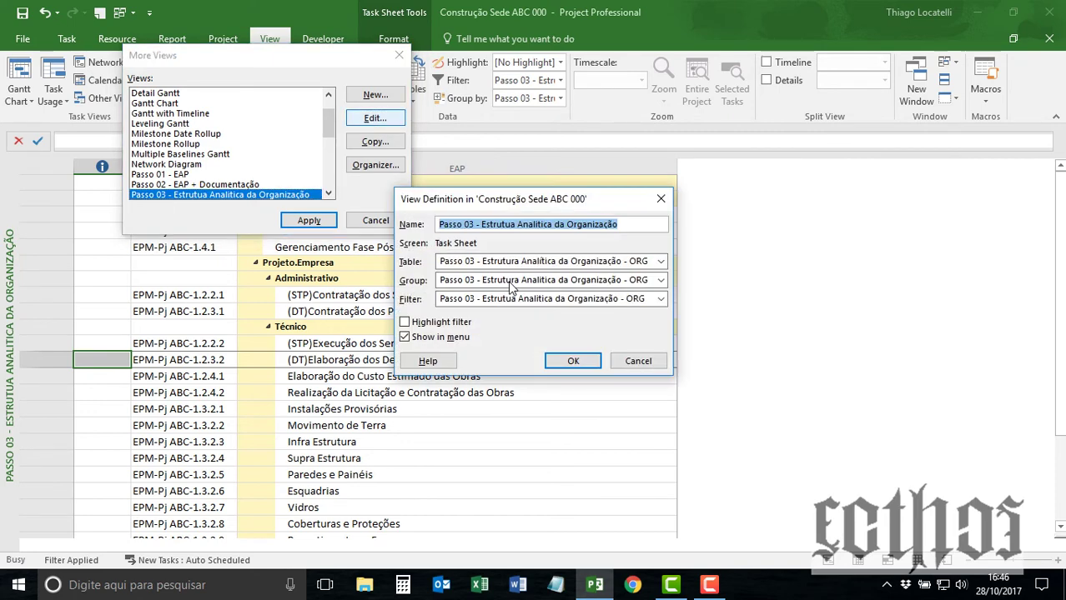
click(639, 363)
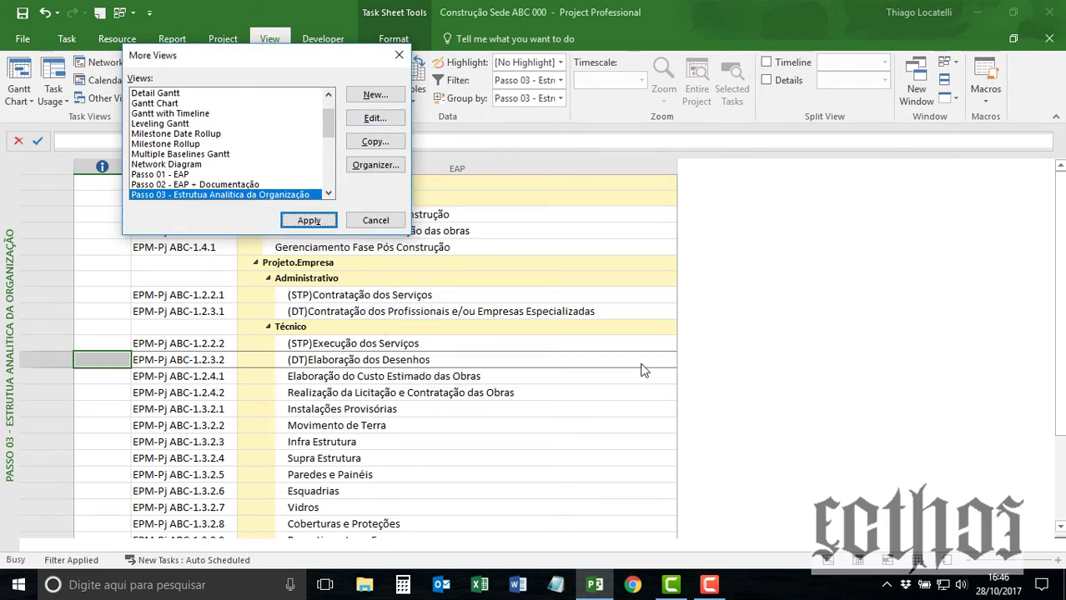
click(376, 222)
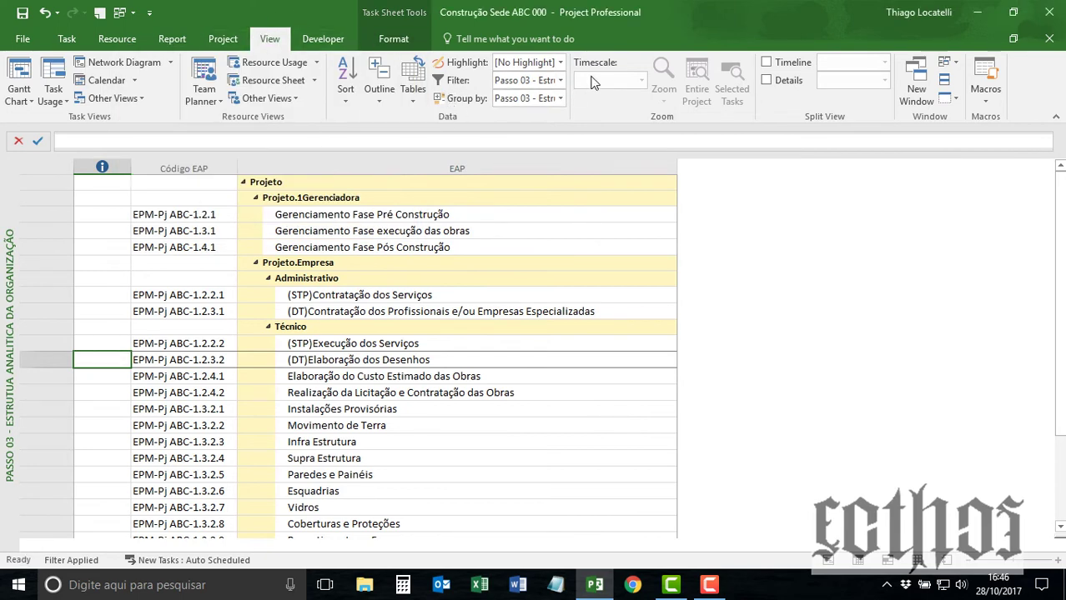
Step: Examine the field, test and value in the Passo 03 - Estrutua Analitica da Organização - ORG filter definition, and close it without changes
click(561, 81)
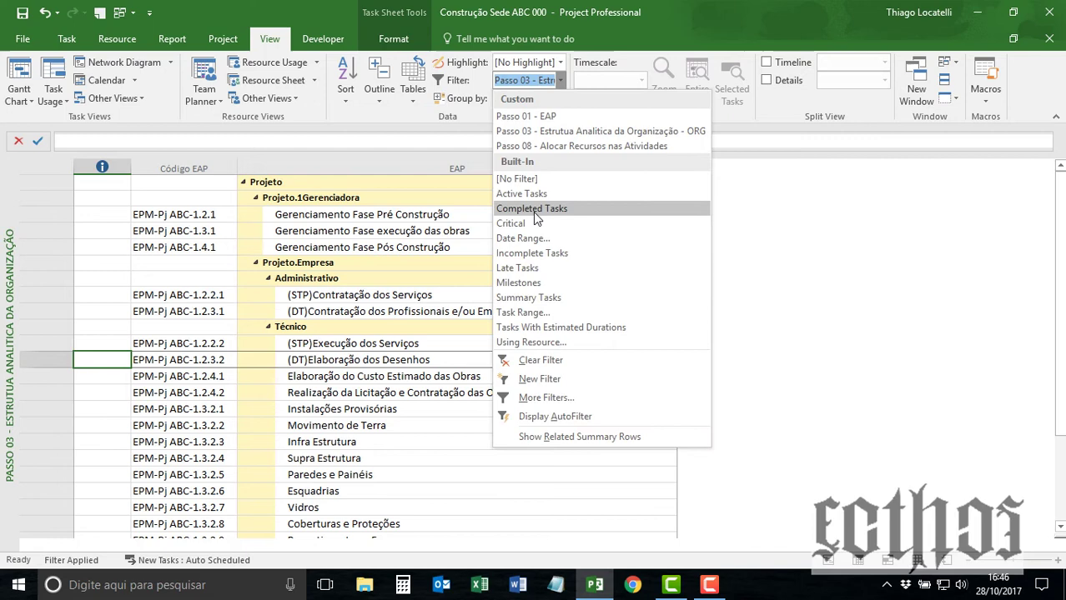
click(524, 127)
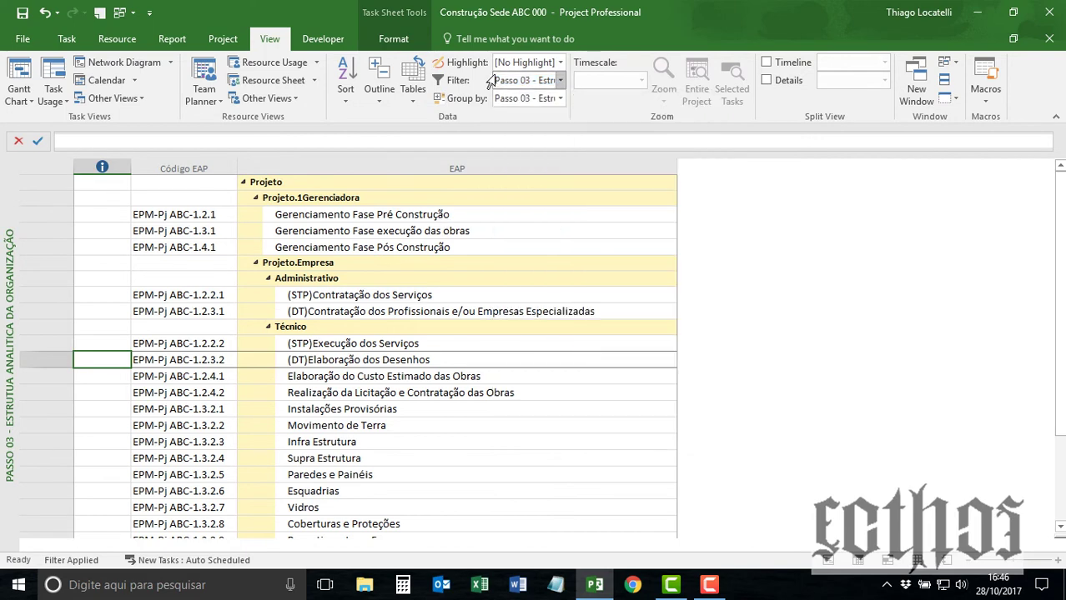
click(560, 81)
click(562, 401)
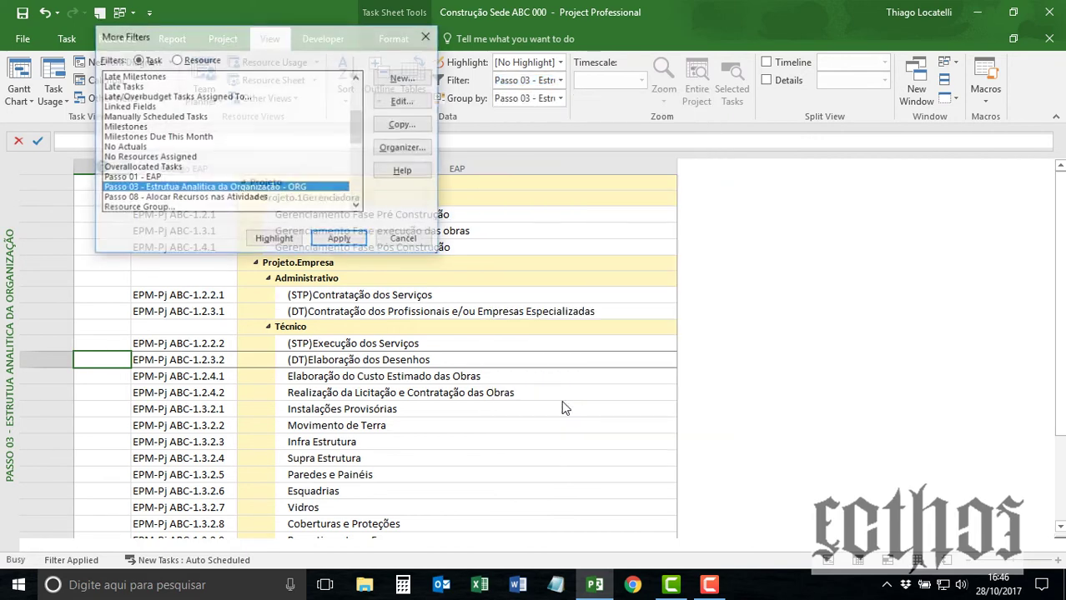
click(405, 101)
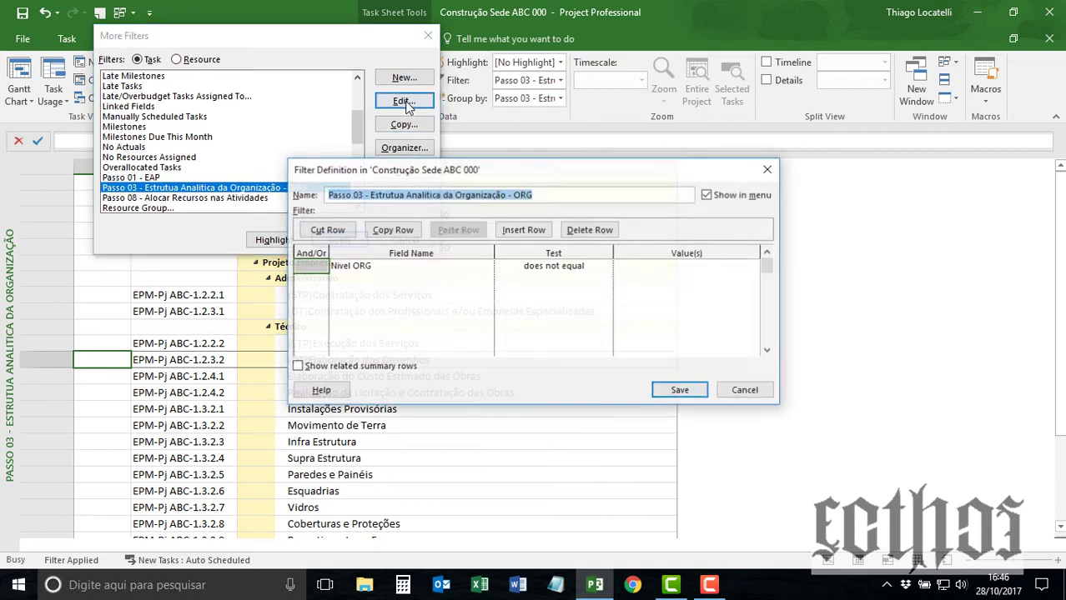
click(376, 264)
click(581, 265)
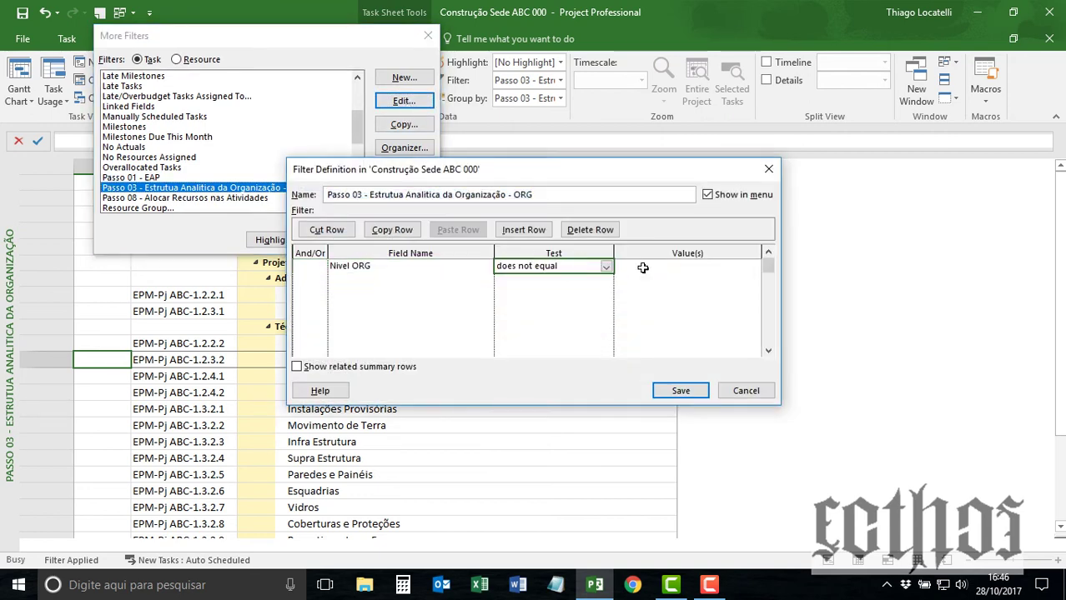
click(643, 267)
click(742, 392)
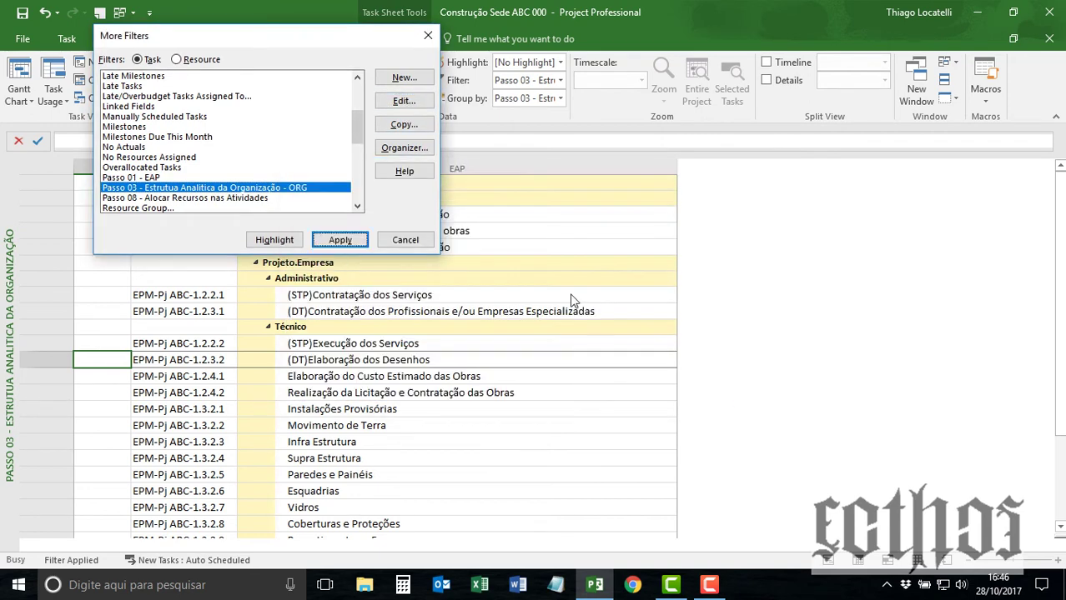
click(405, 239)
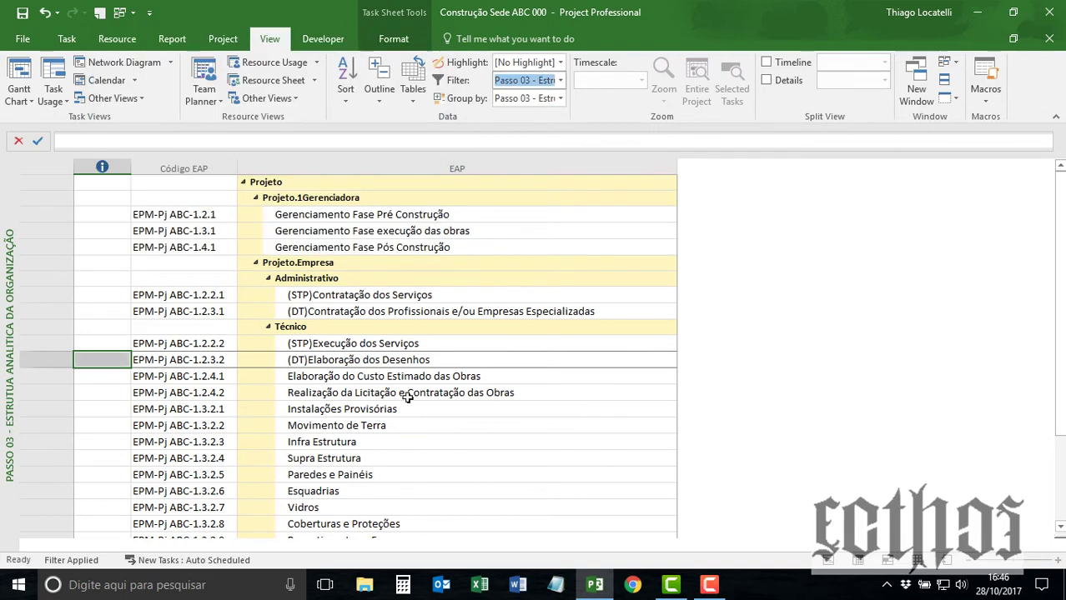
Step: Review the Passo 03 - Estrutura Analitica da Organização - ORG group definition and close it without changes
click(561, 100)
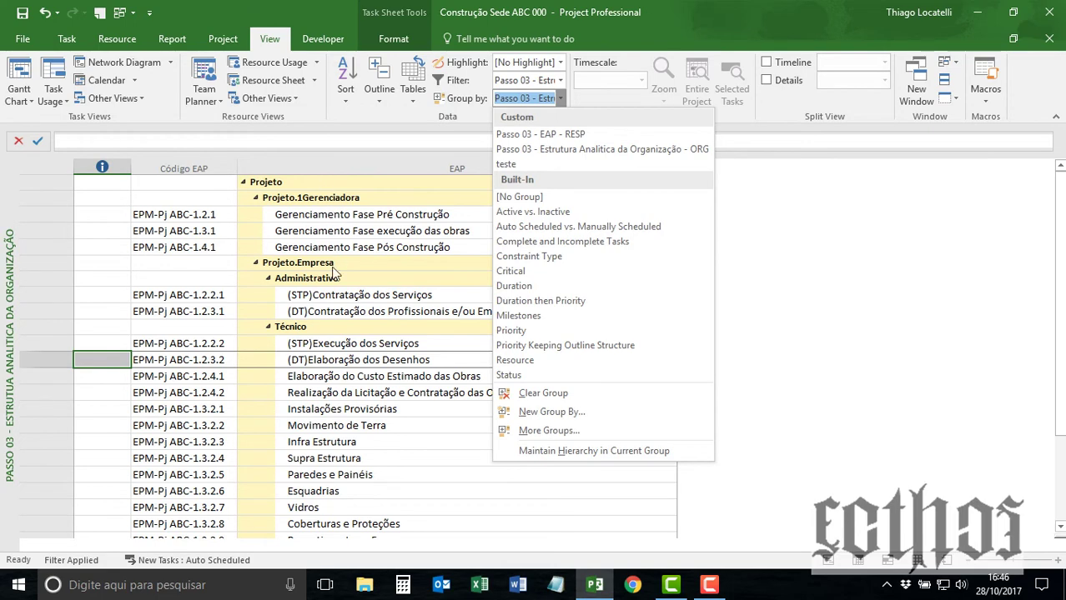
click(538, 430)
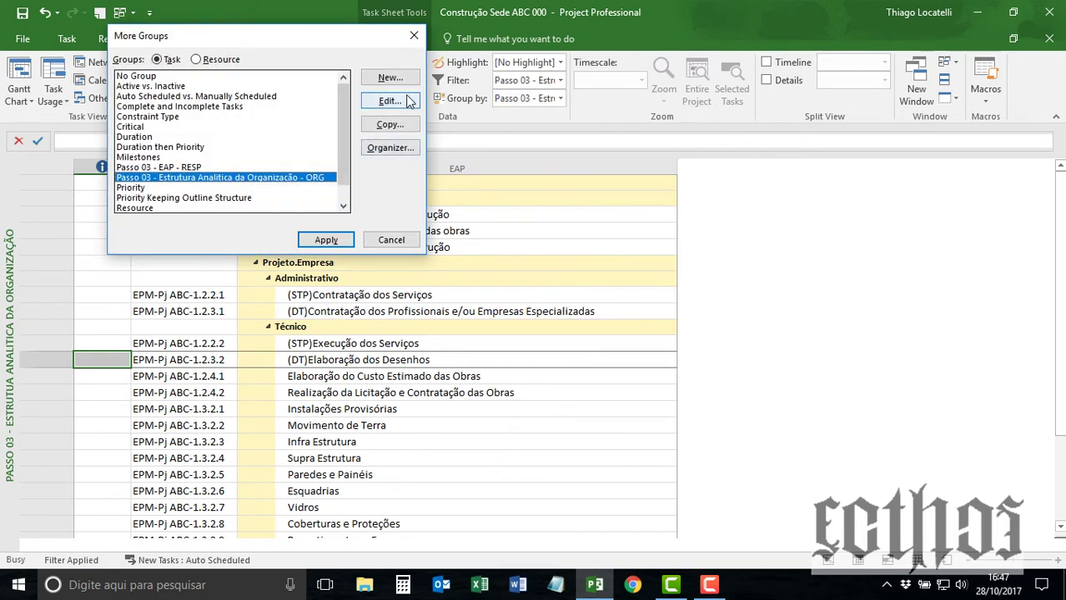
click(407, 101)
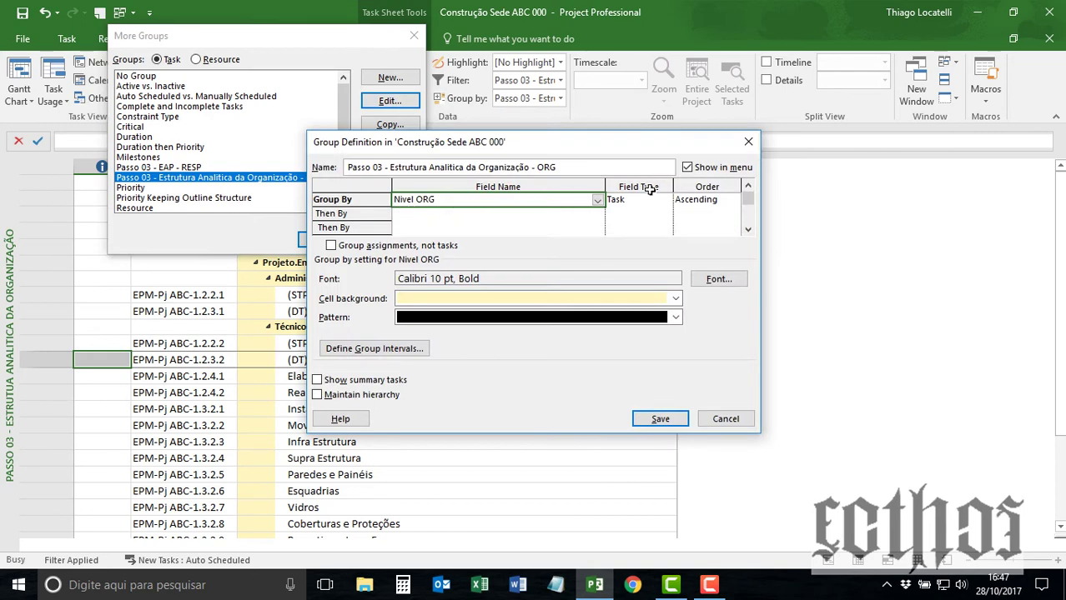
click(745, 142)
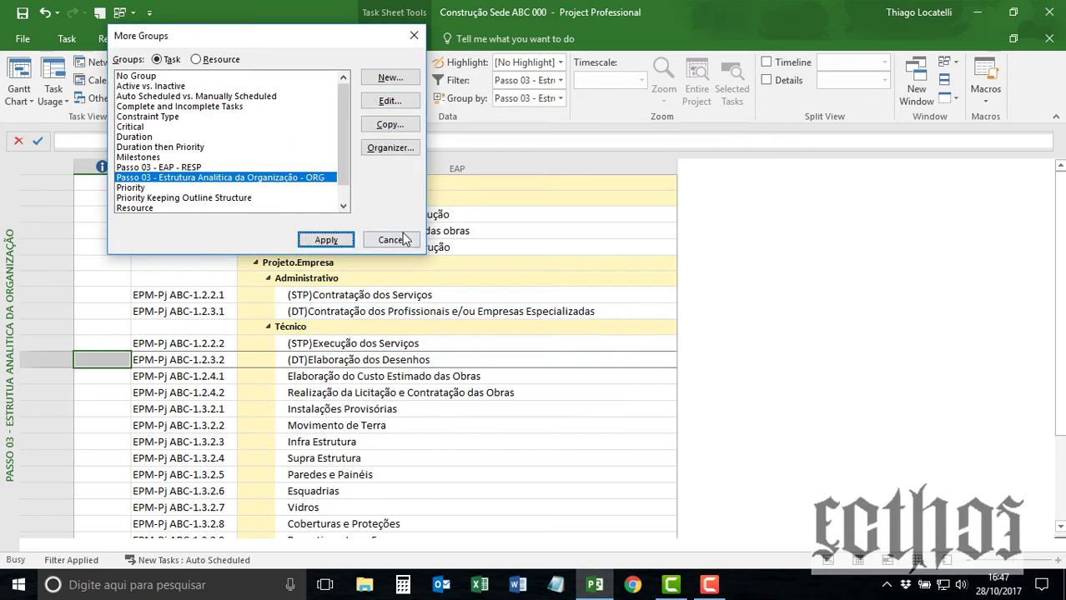
click(409, 240)
Step: Collapse the Administrativo, Técnico, Projeto.1Gerenciadora and Projeto.Empresa groups
click(421, 187)
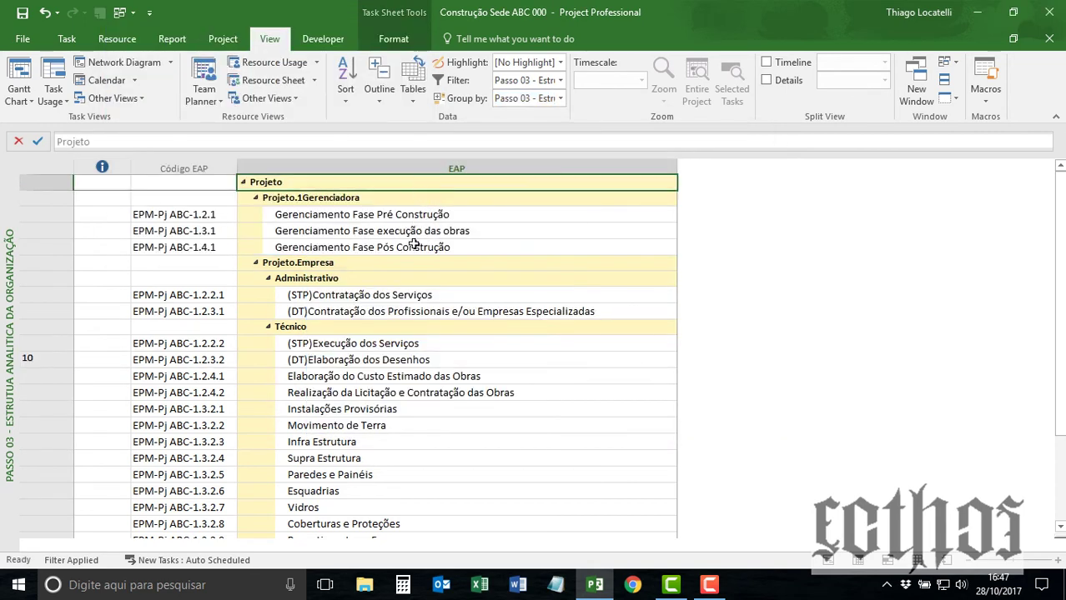
click(268, 279)
click(267, 294)
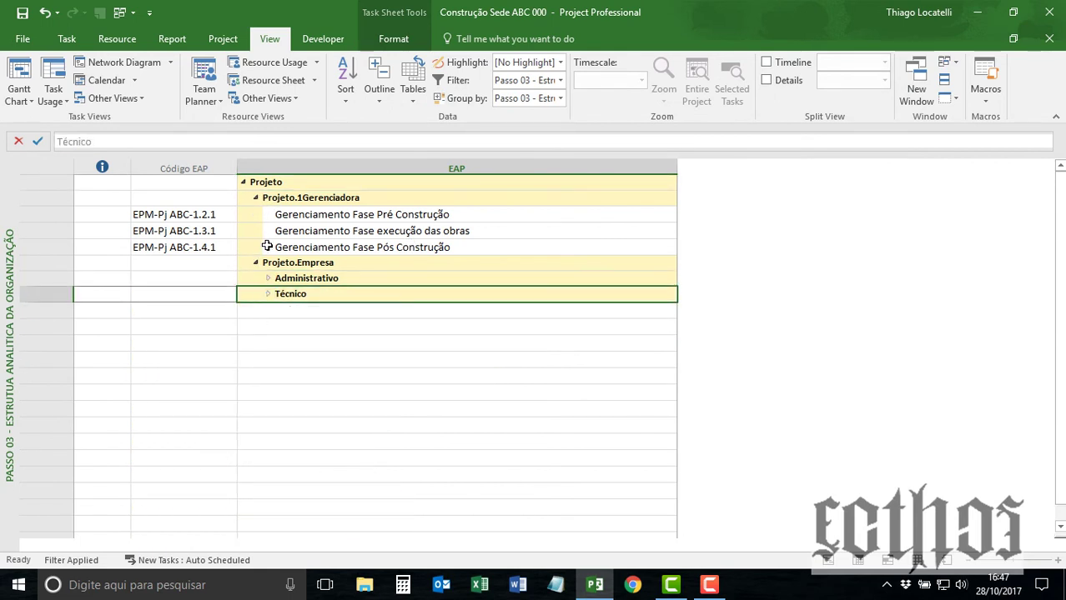
click(256, 199)
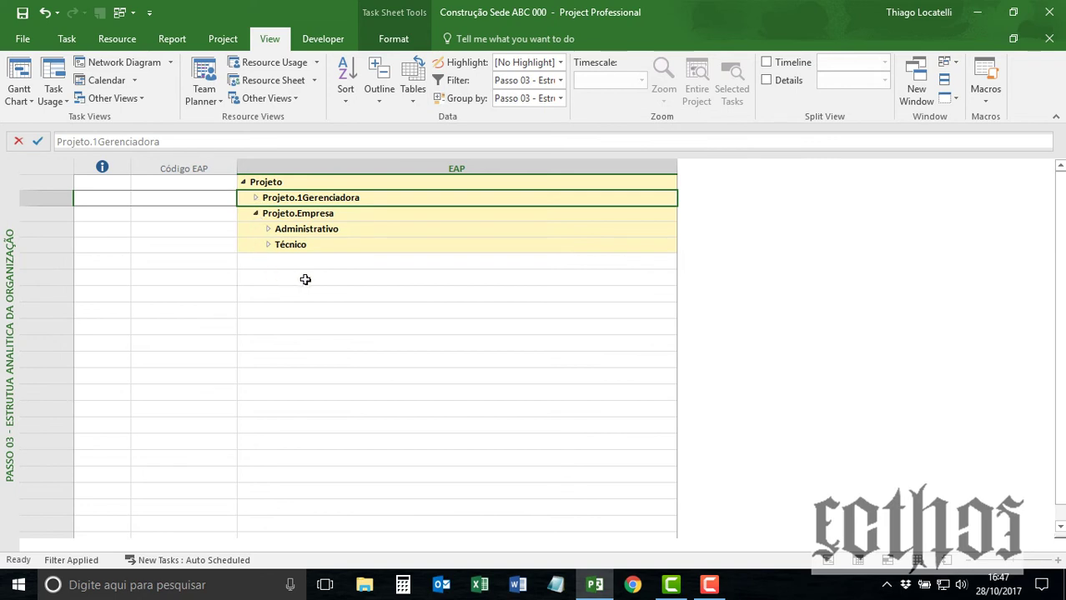
click(256, 214)
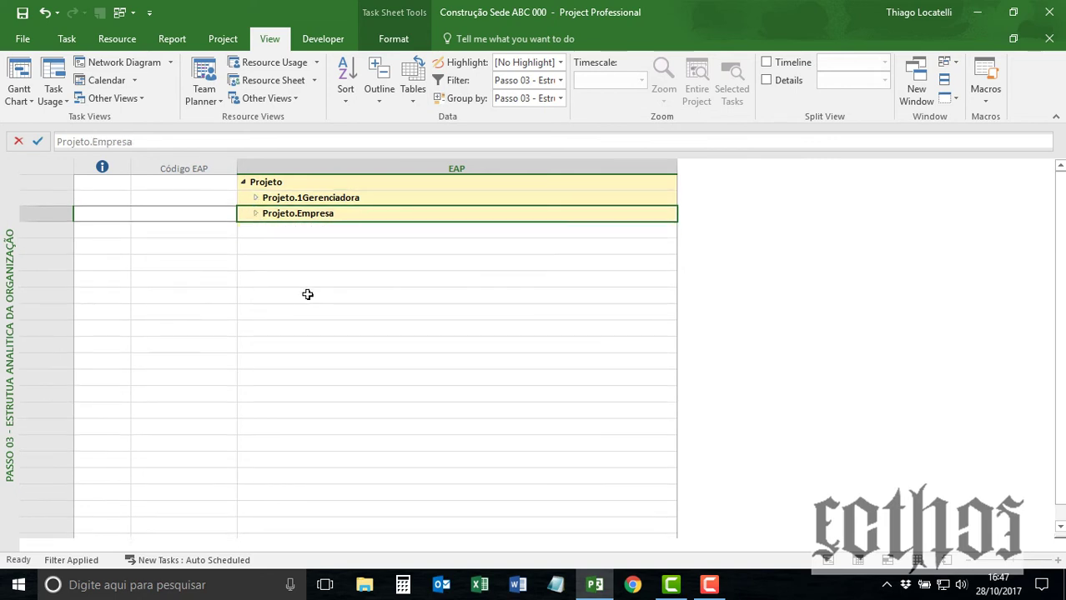
Step: Show outline levels 1, 2 and 3 in turn, and select the three Gerenciamento tasks under Projeto.1Gerenciadora
click(391, 91)
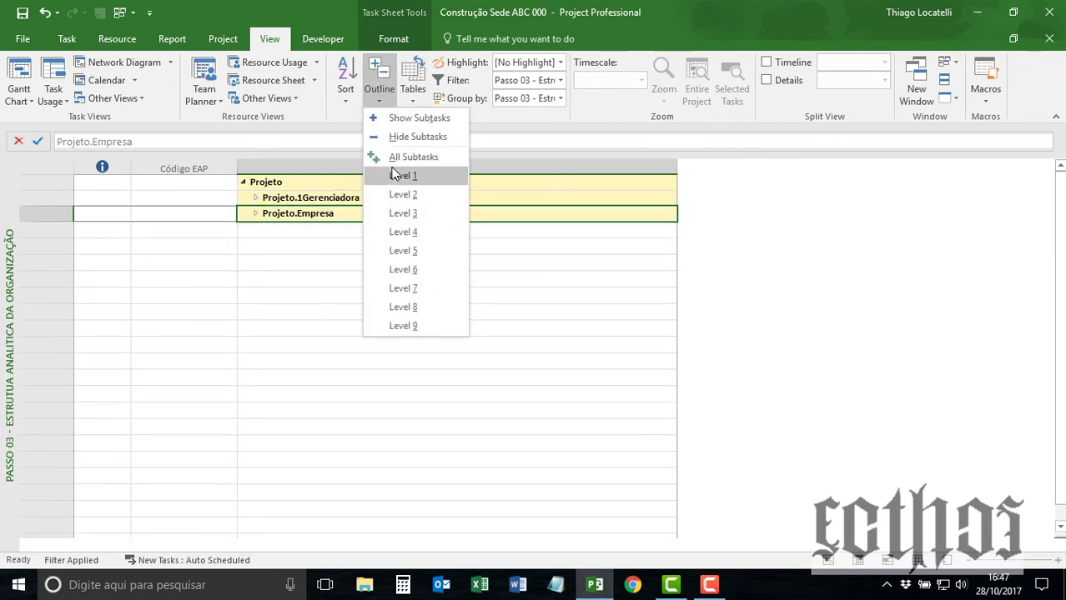
click(399, 176)
click(380, 90)
click(392, 195)
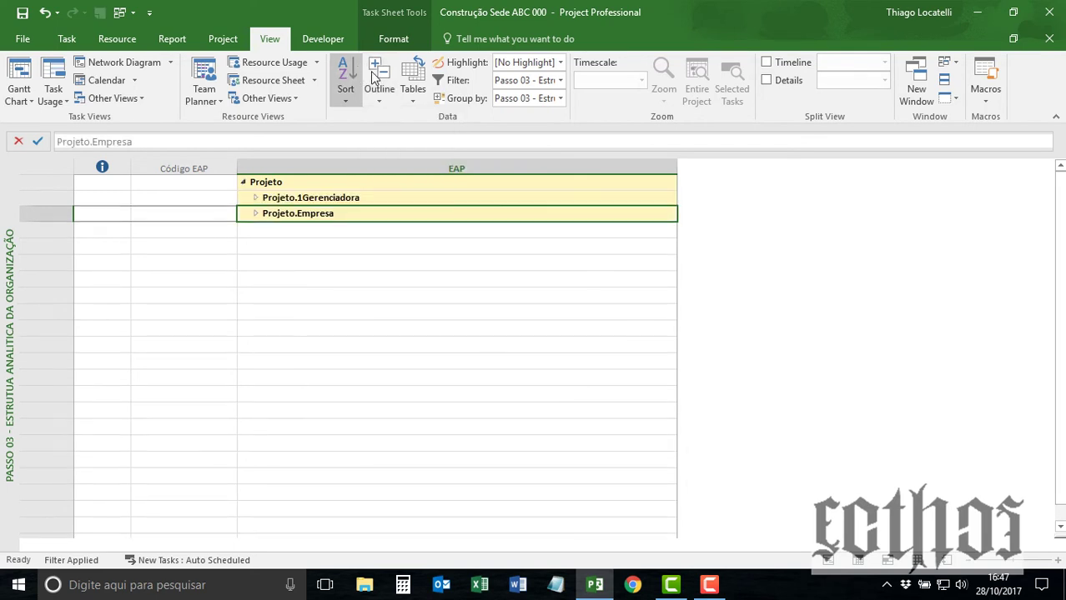
click(380, 83)
click(401, 213)
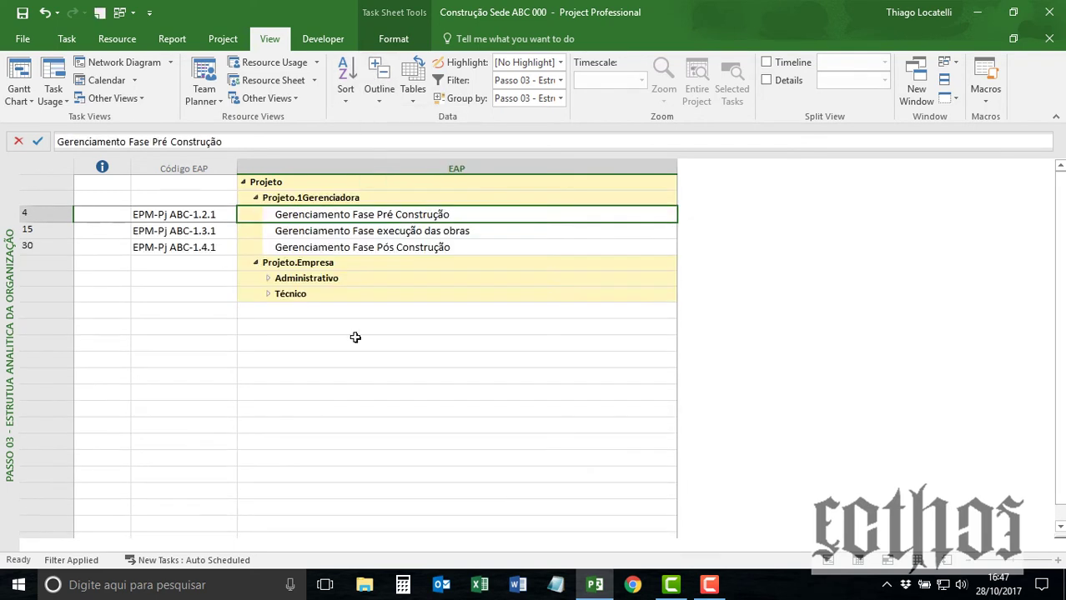
click(324, 198)
drag(381, 215, 382, 247)
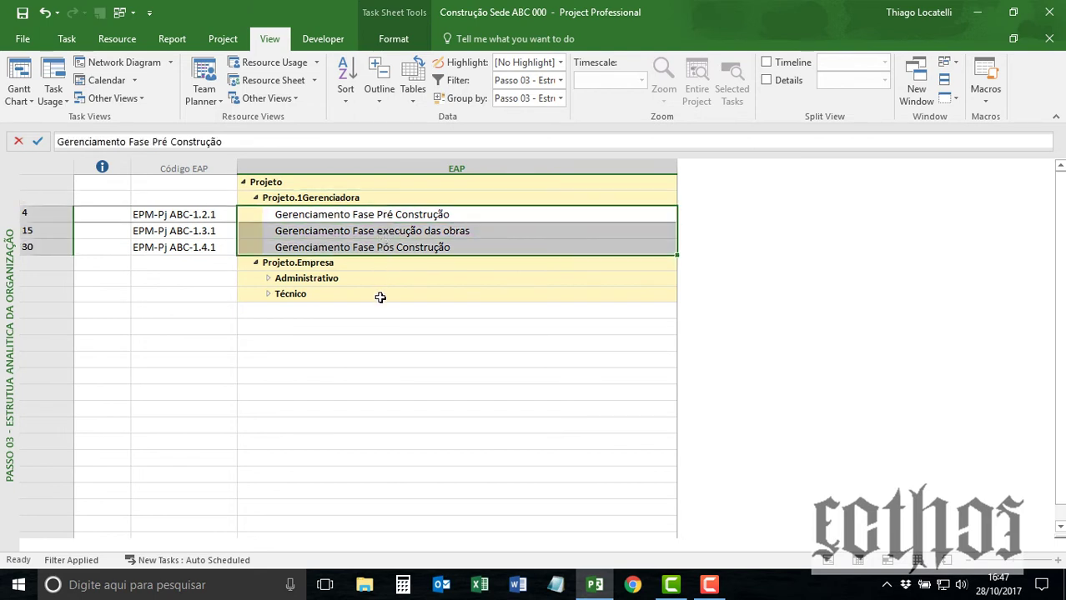
Step: Show the breakdown to outline level 4 and select the Projeto.Empresa, Administrativo and Técnico groups in turn
click(379, 90)
click(403, 232)
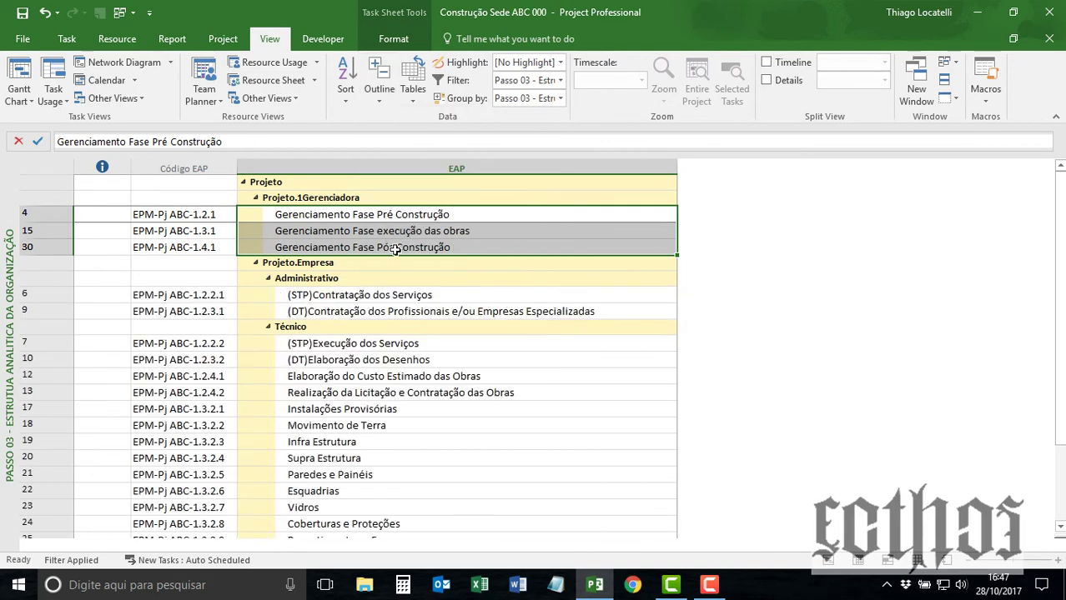
click(353, 264)
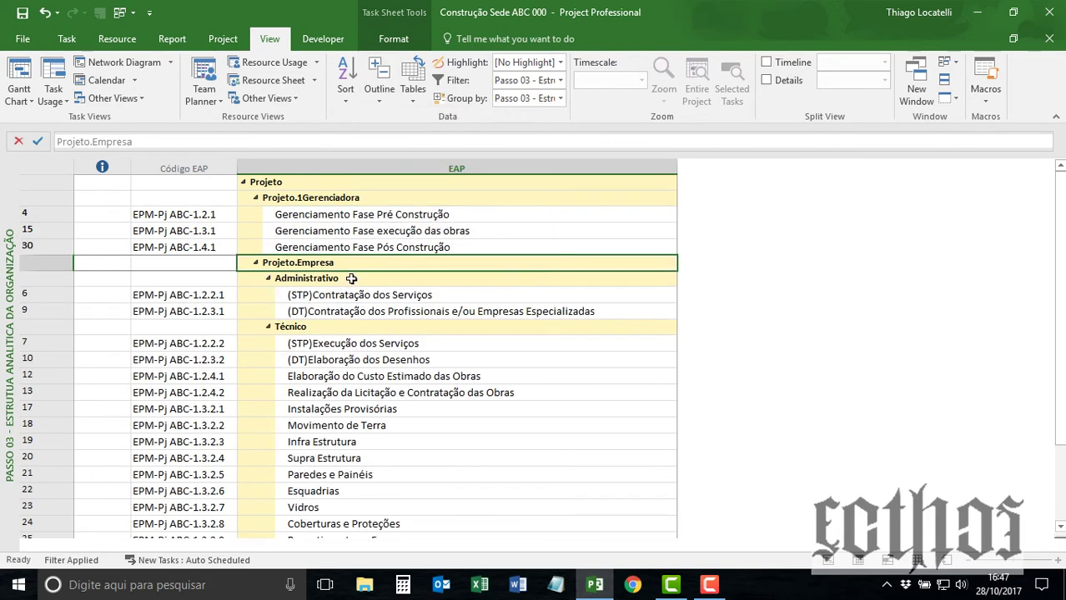
click(351, 279)
click(331, 327)
Step: Expand the Obras group below the Técnico tasks and select its Finali zação do Projeto task
scroll(330, 327, down, 6)
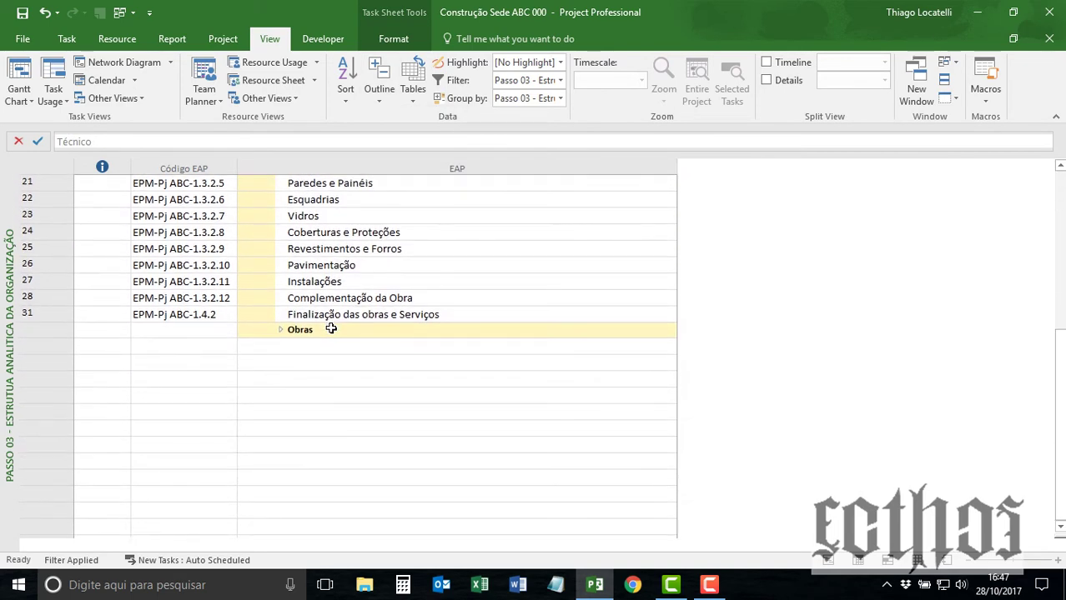
click(280, 333)
scroll(302, 332, up, 5)
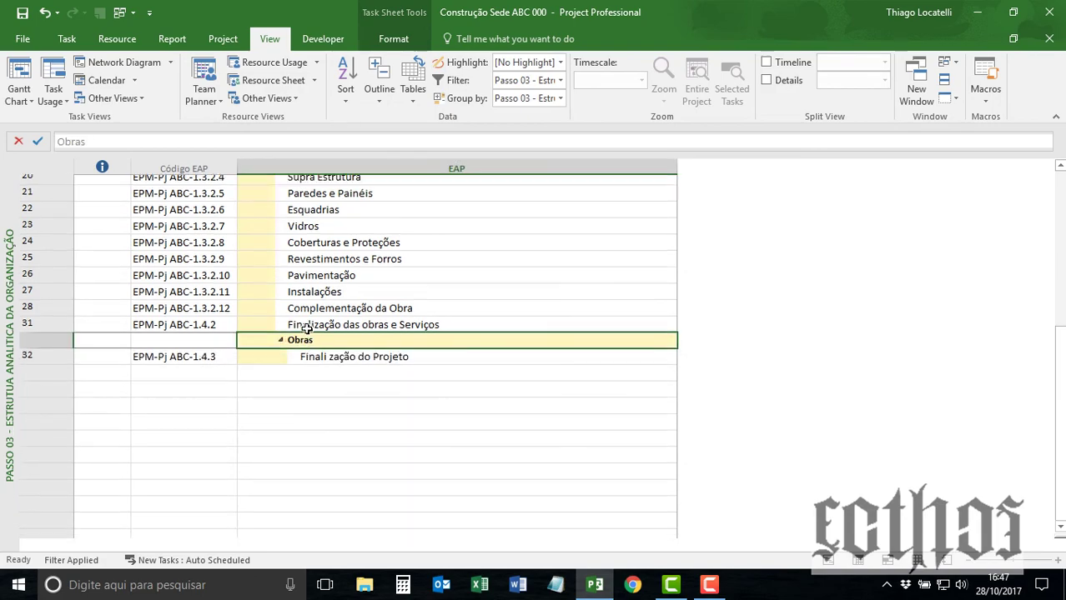
scroll(307, 327, down, 6)
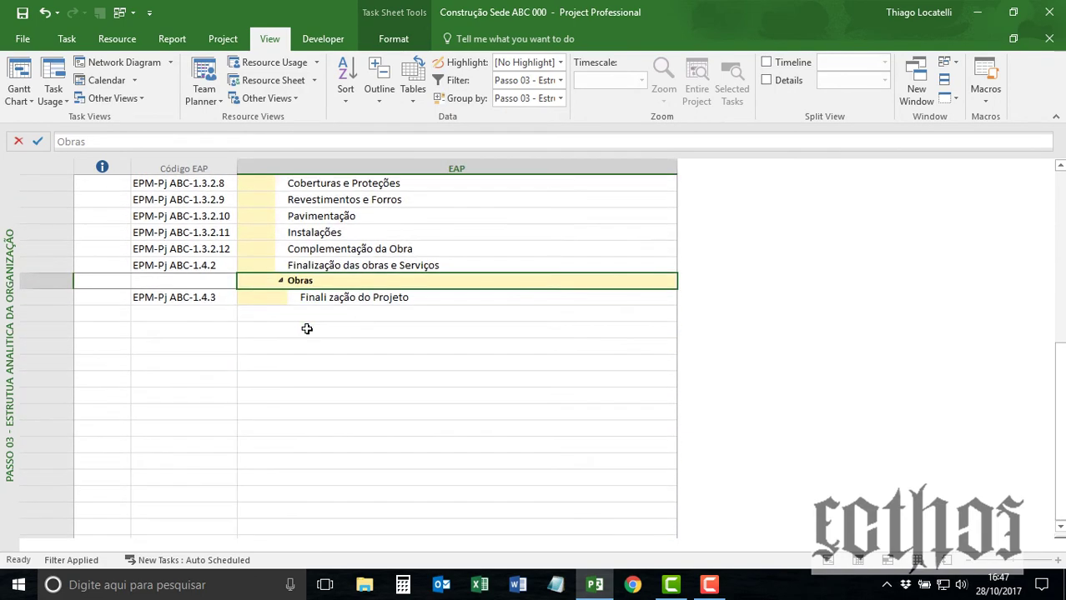
scroll(307, 327, up, 5)
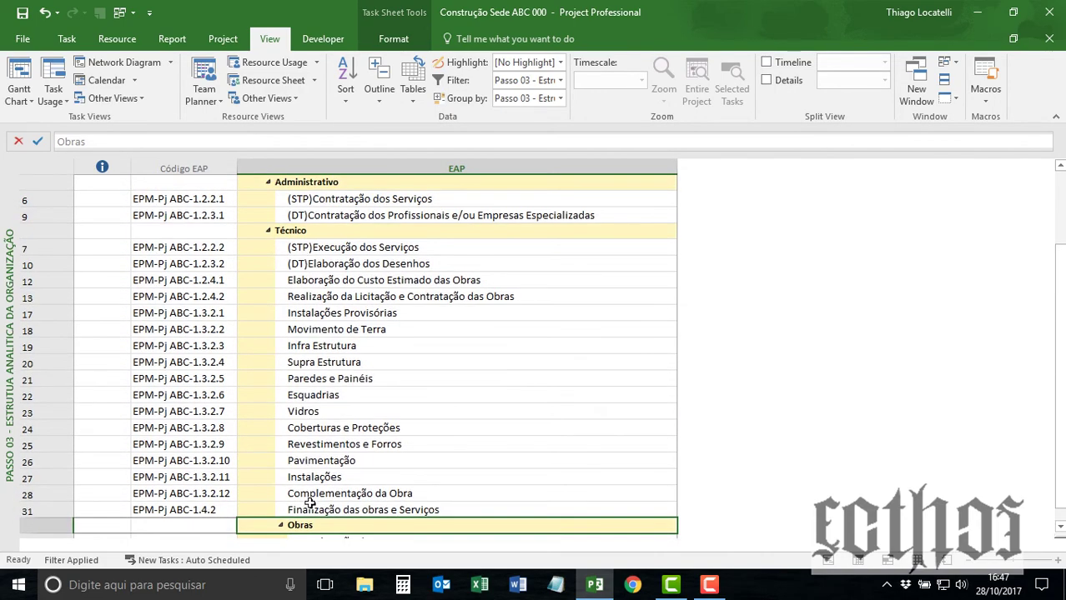
scroll(309, 504, down, 3)
click(393, 399)
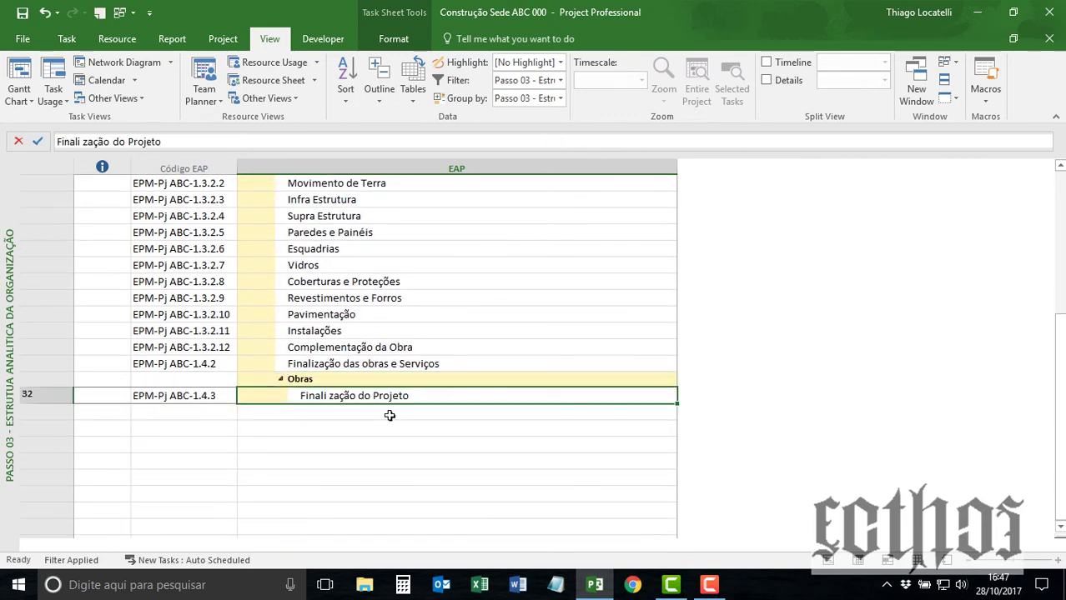
scroll(390, 415, up, 1)
scroll(389, 415, up, 4)
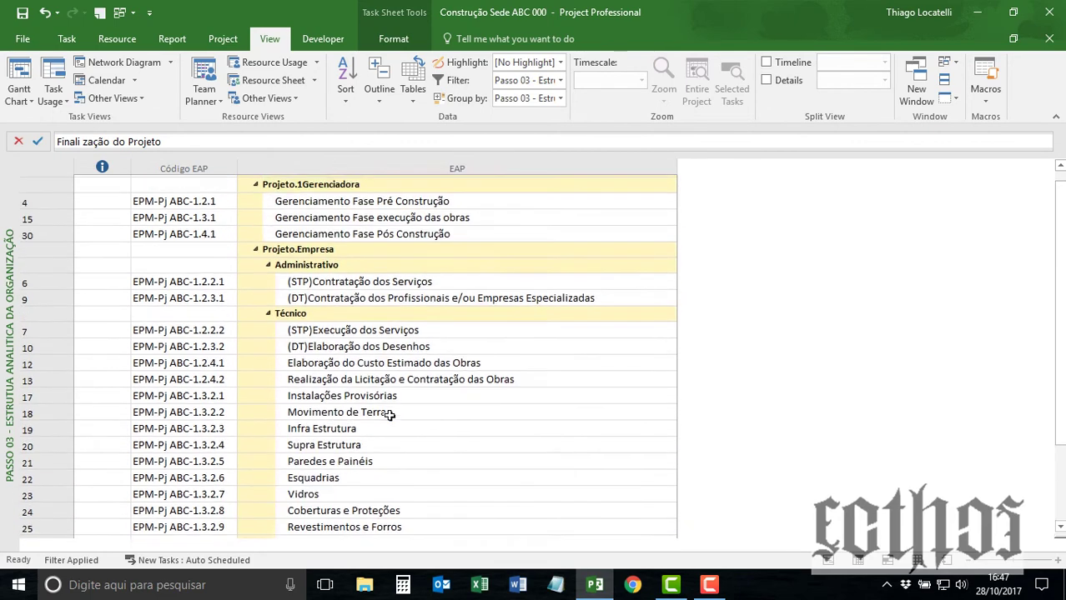
Step: Switch to the Passo 01 - EAP view and select the Finali zação do Projeto task under Pós Construção
right_click(7, 331)
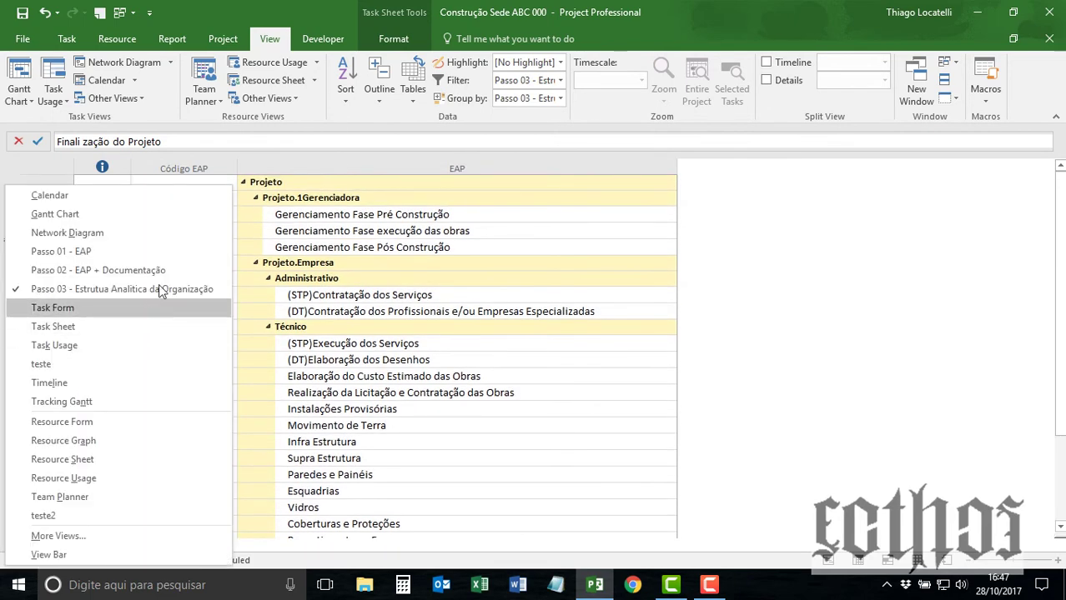
click(189, 252)
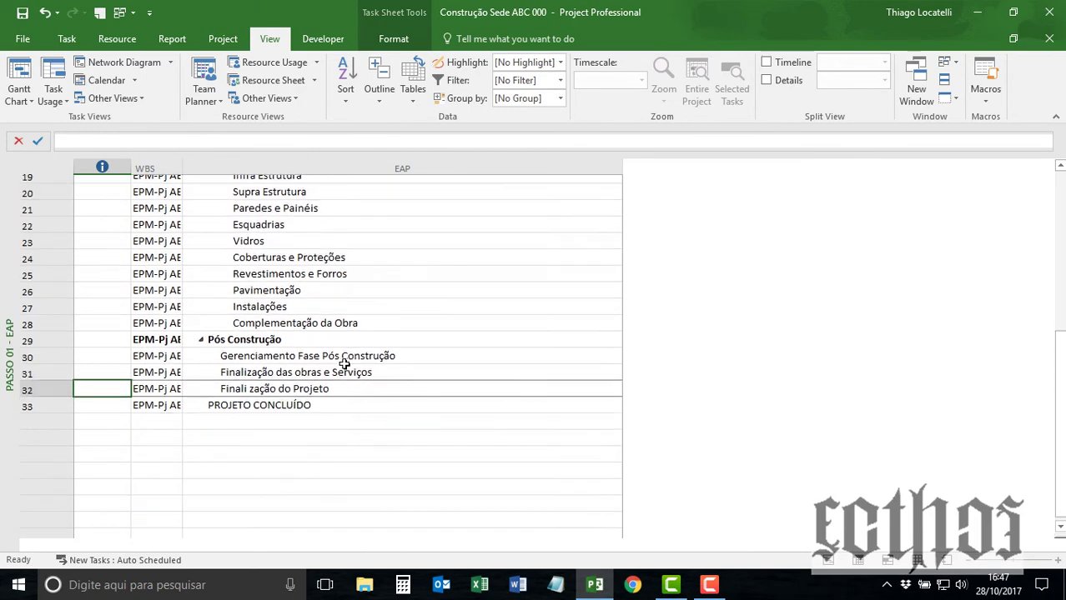
click(329, 382)
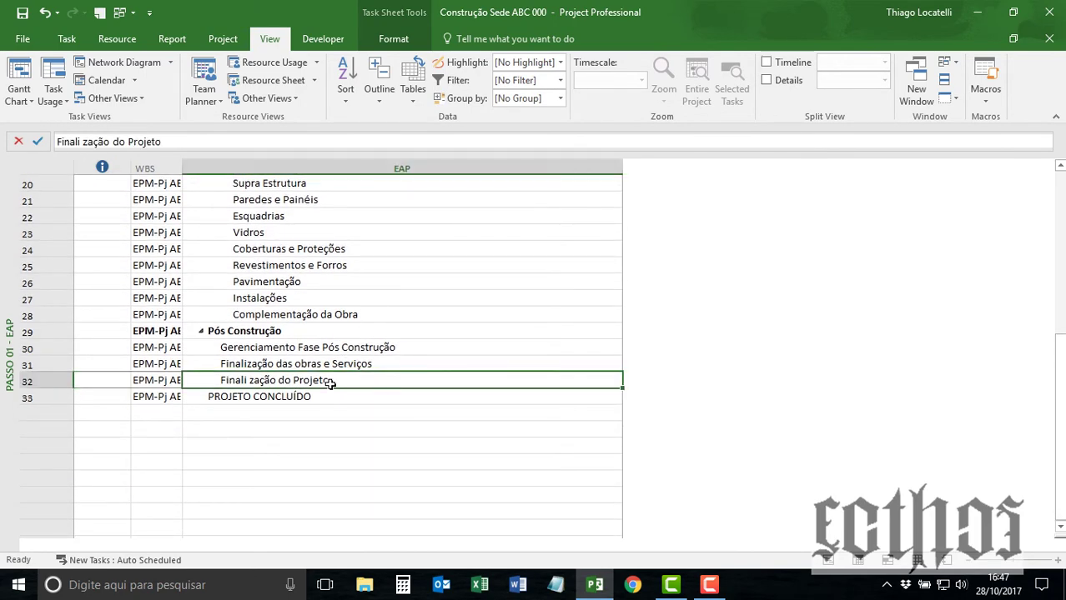
Step: Collapse the (STP)Serviços Técnicos Preliminares, (DT)Desenhos Técnicos and Contratação das Obras groups under Pré Construção
click(201, 331)
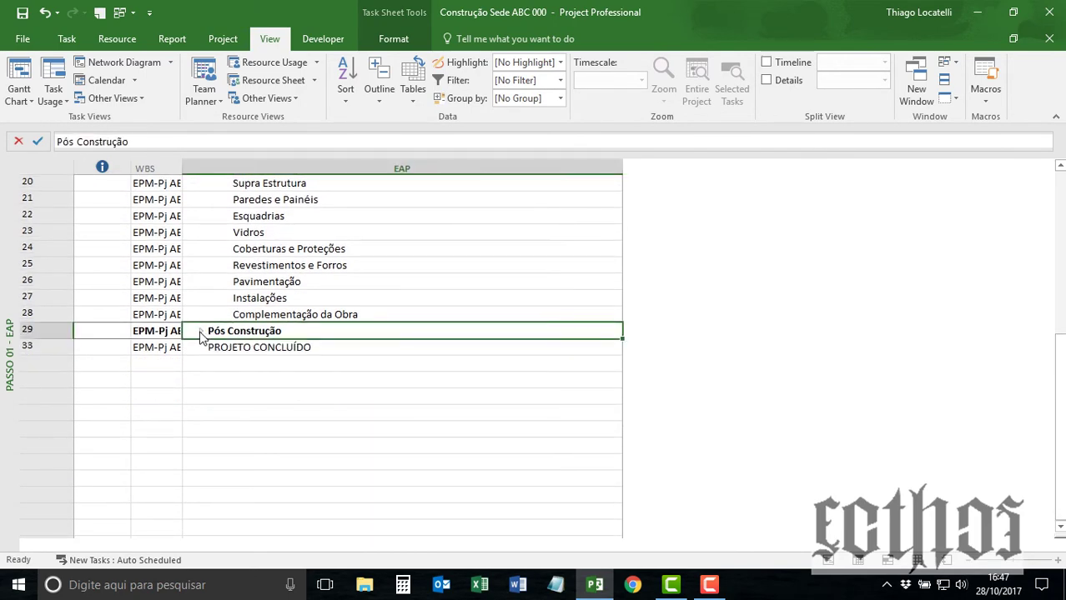
click(201, 331)
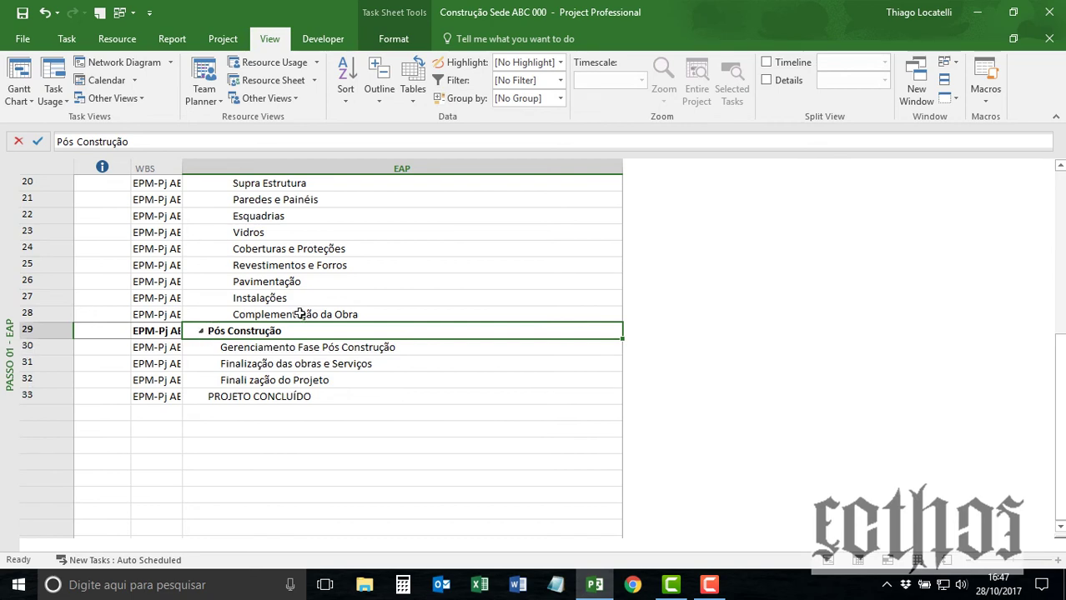
scroll(299, 314, up, 6)
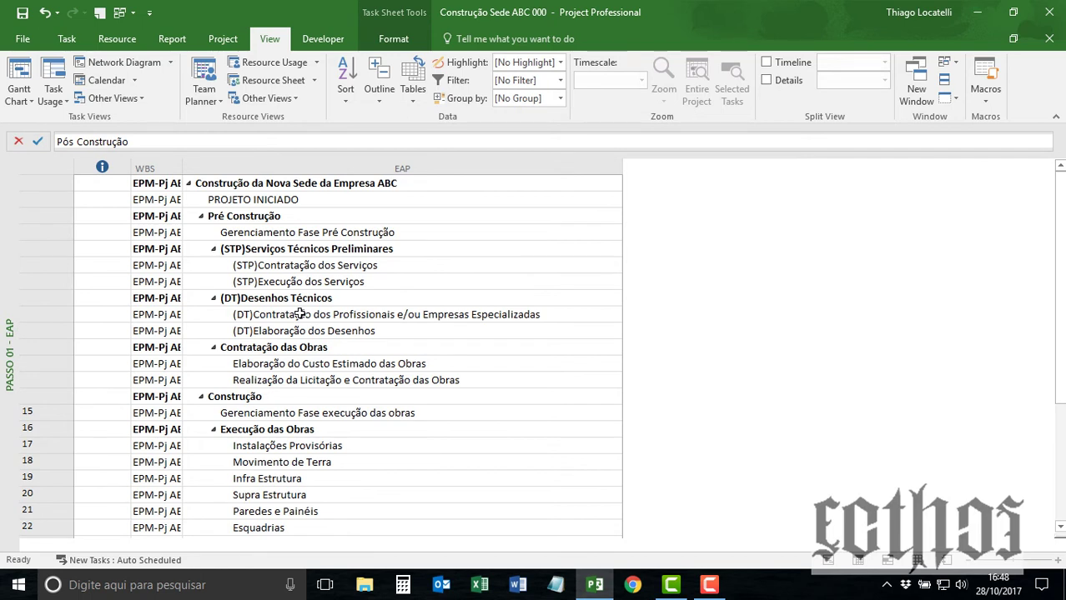
click(213, 249)
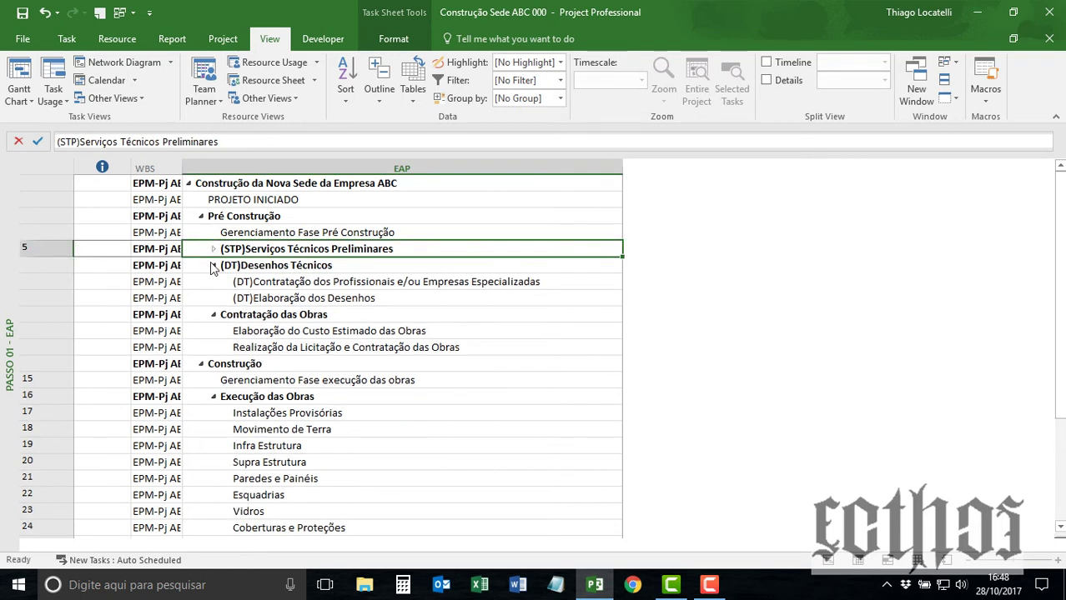
click(213, 265)
click(213, 282)
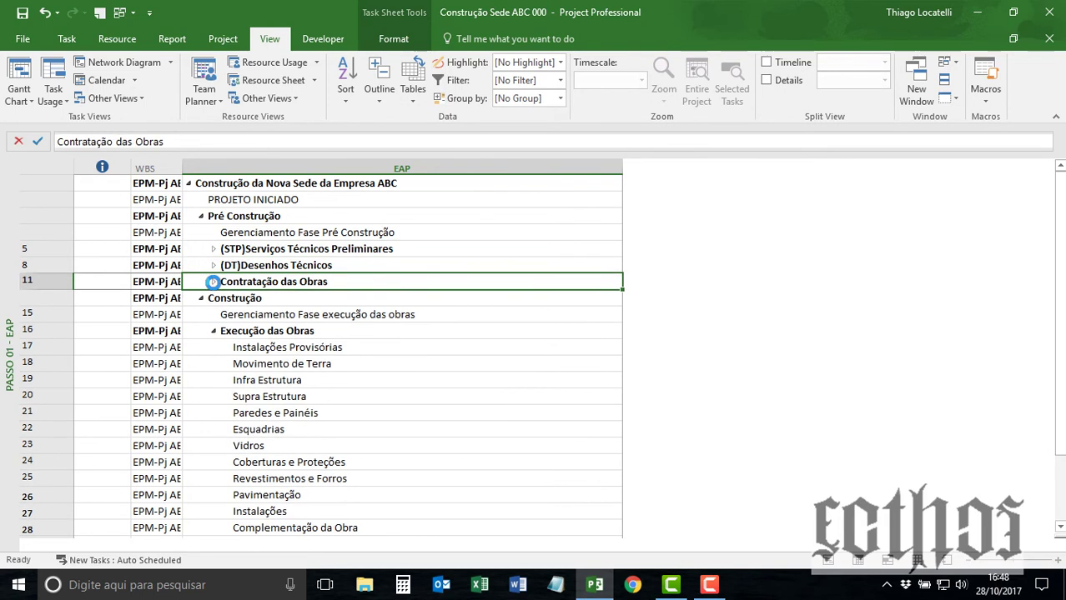
Step: Collapse the Execução das Obras, Pós Construção and Construção groups in the EAP
click(213, 331)
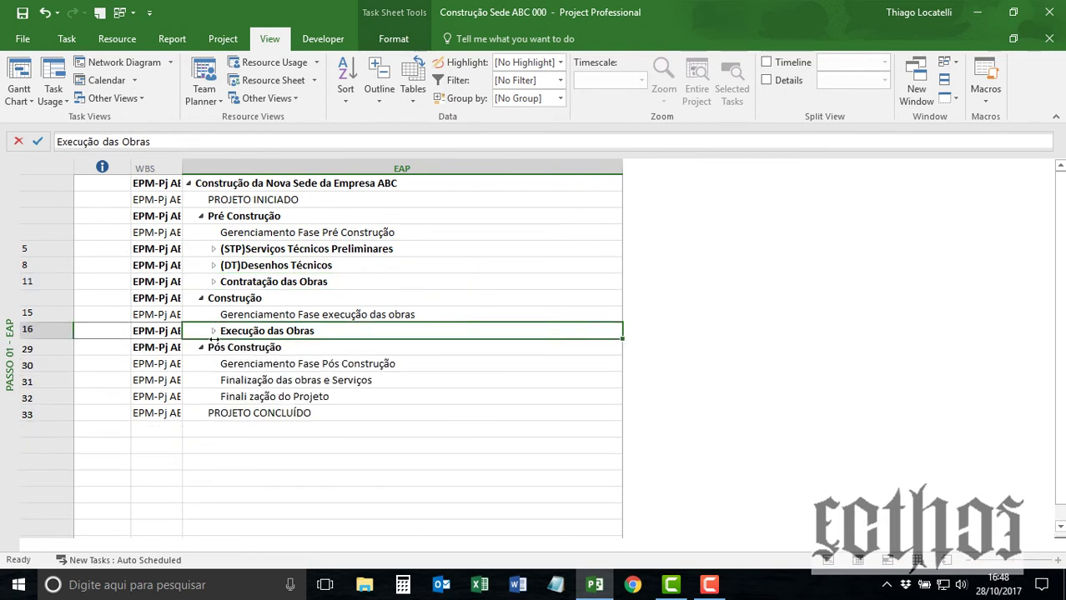
click(201, 347)
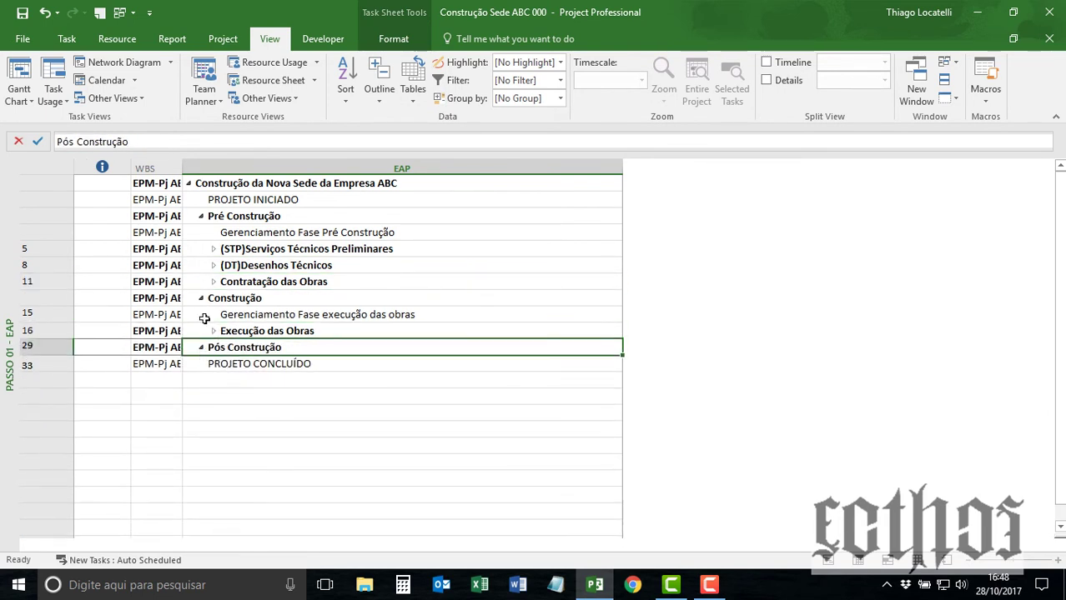
click(201, 301)
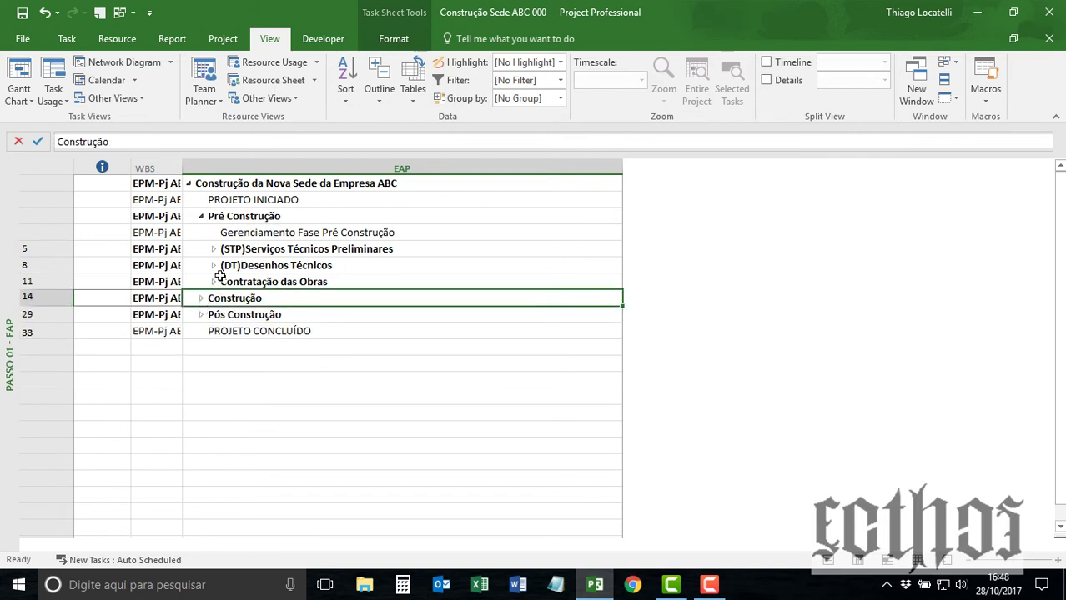
Step: Insert a task named Início Pré Construção above Gerenciamento Fase Pré Construção
click(271, 234)
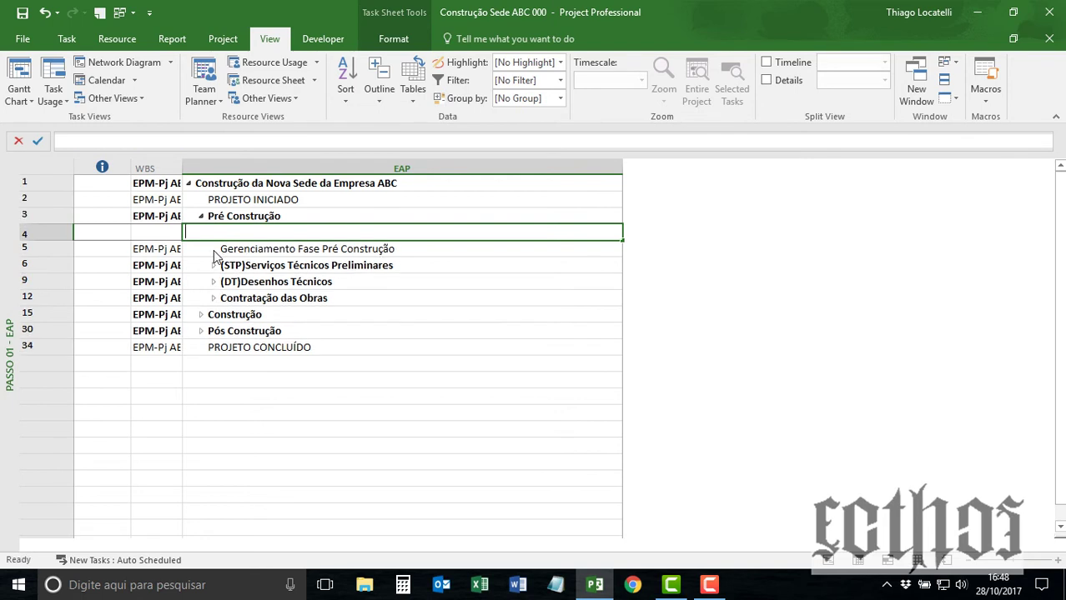
text(Início P)
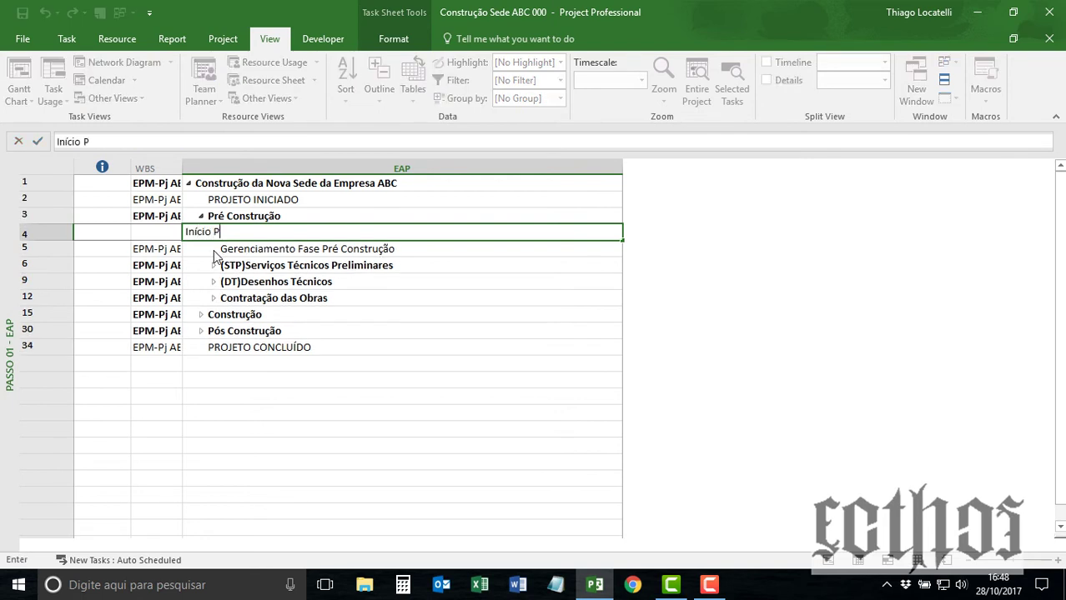
text(ré Construção)
key(Return)
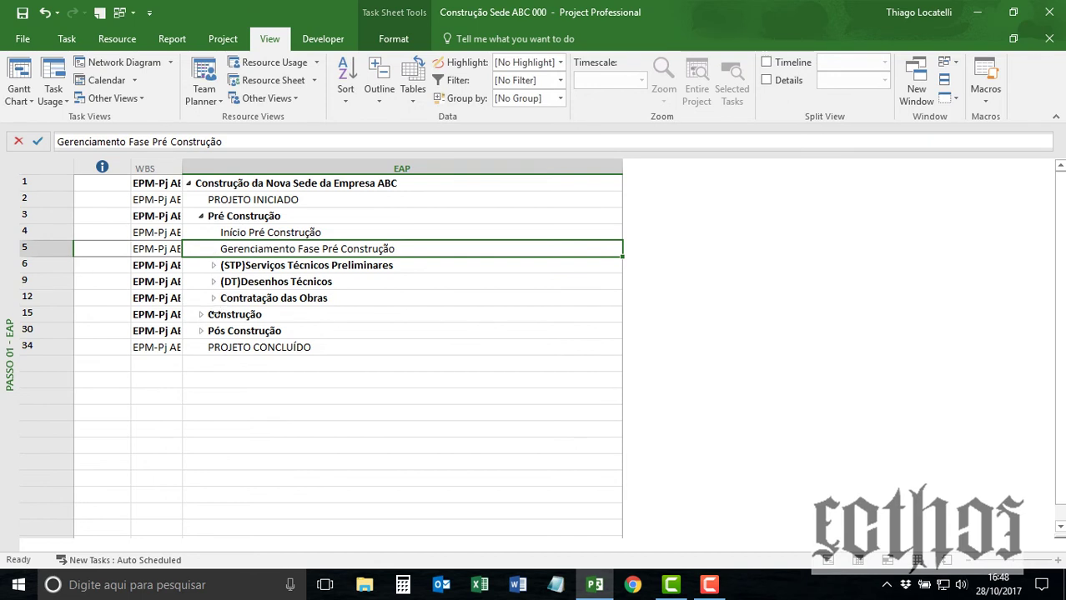
Step: Insert a task named Término Pré Construção directly above the Construção group
click(215, 314)
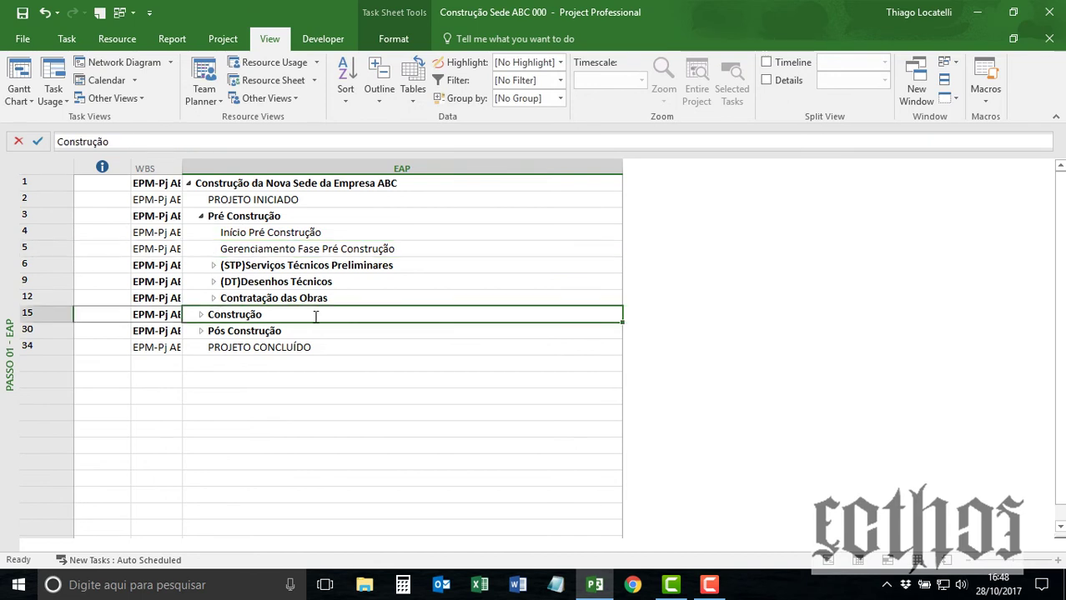
key(Insert)
text(Término Pr)
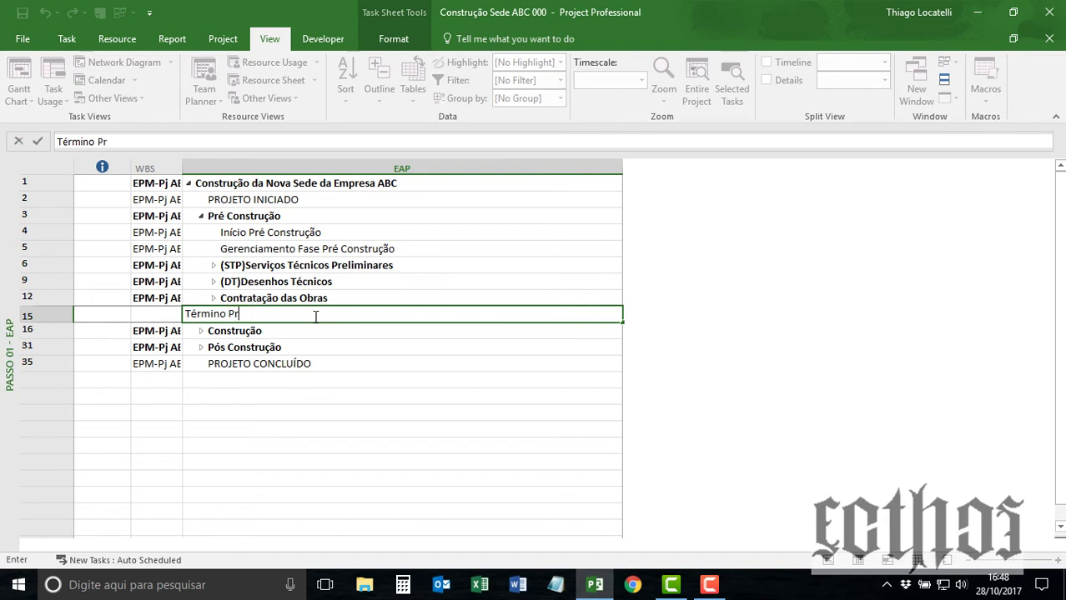
text(é Construção)
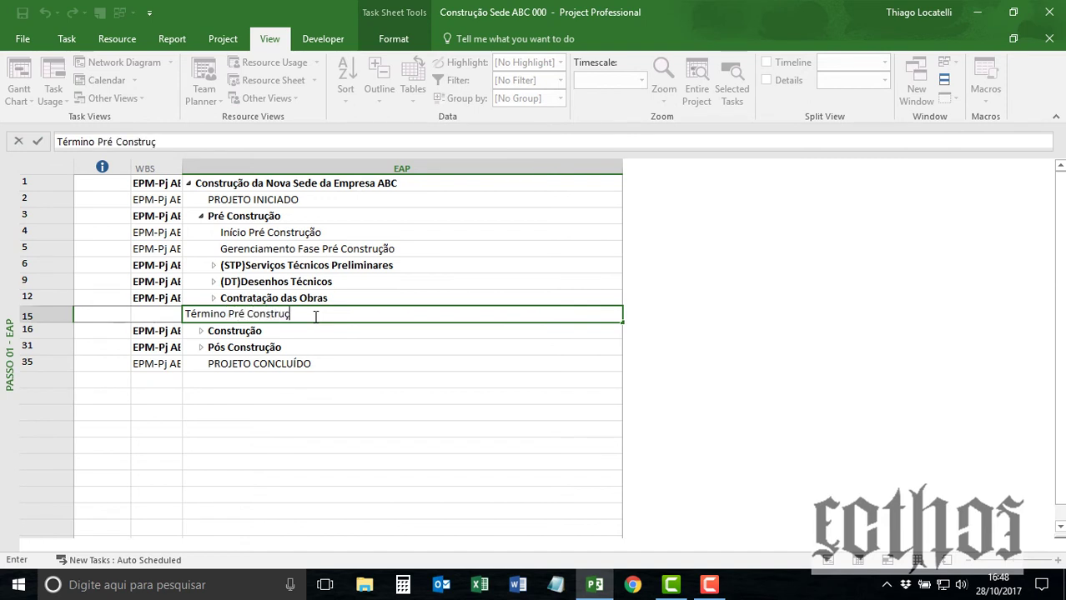
key(Return)
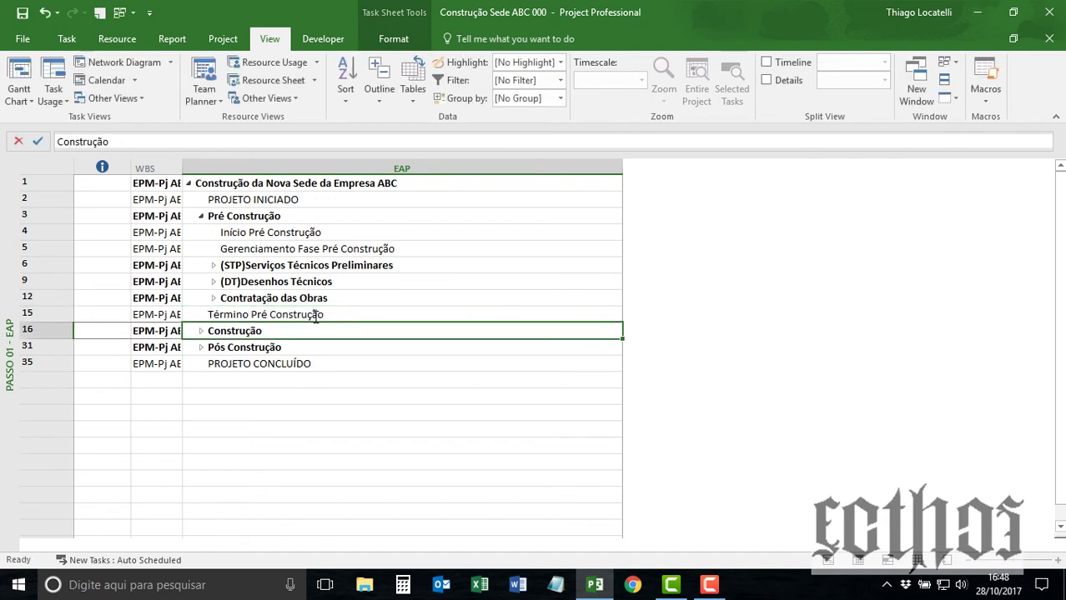
Step: Indent the Término Pré Construção task so it belongs to the Pré Construção group, and leave that group expanded
click(201, 216)
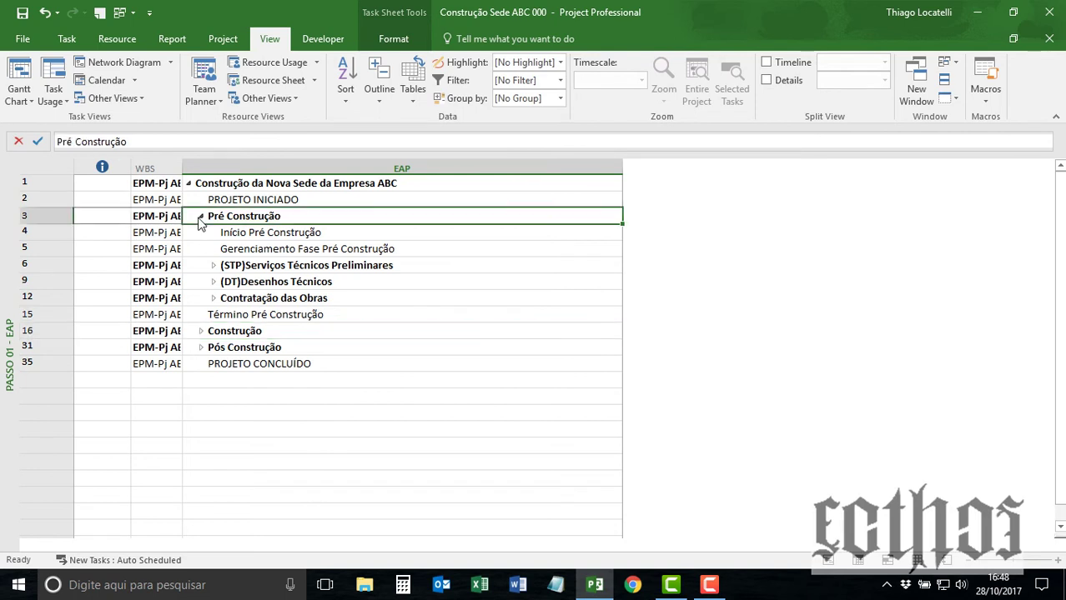
click(206, 233)
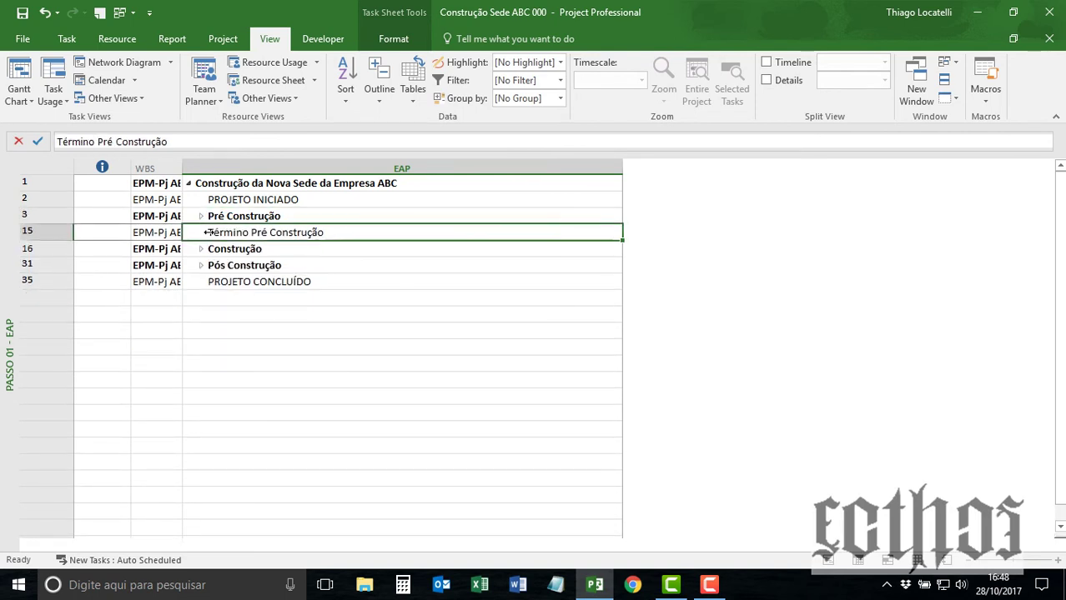
click(67, 39)
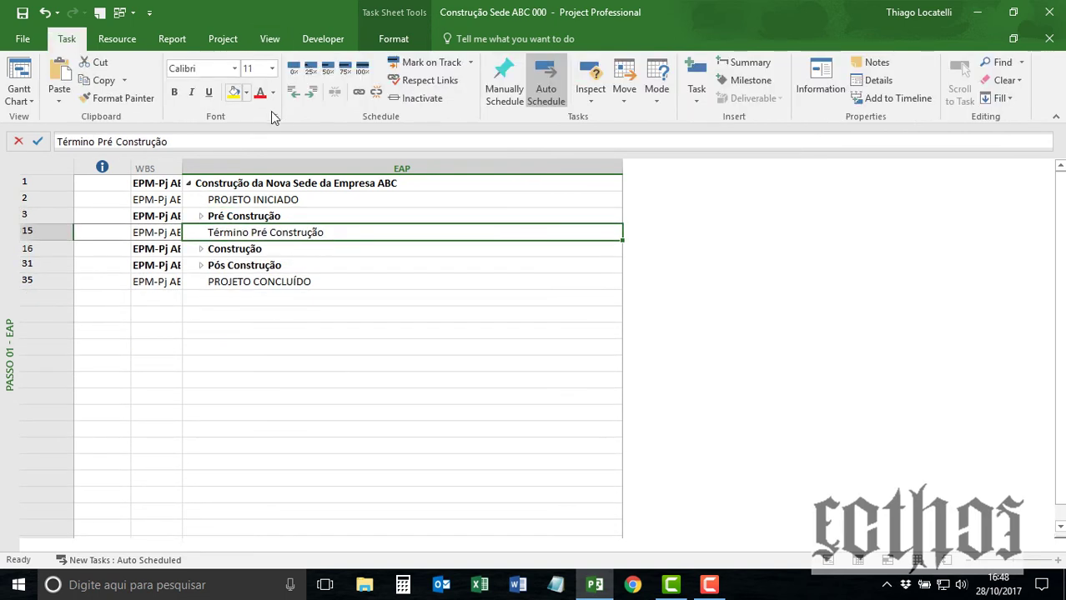
click(311, 91)
click(200, 215)
click(200, 216)
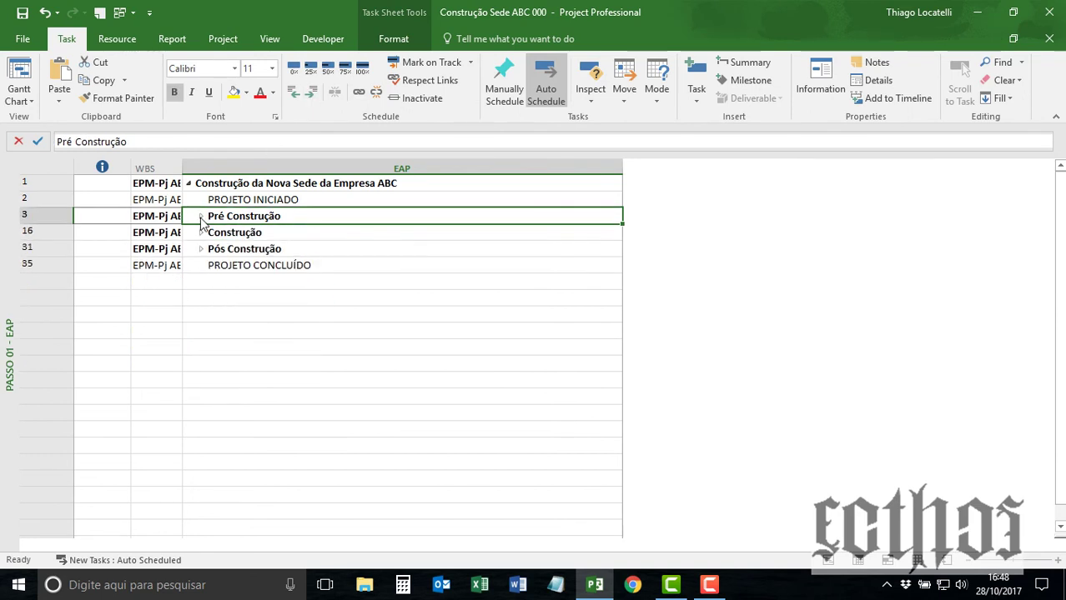
click(201, 216)
Step: Point out the Início and Término Pré Construção tasks and their Pré Construção summary by selecting them in turn
click(246, 233)
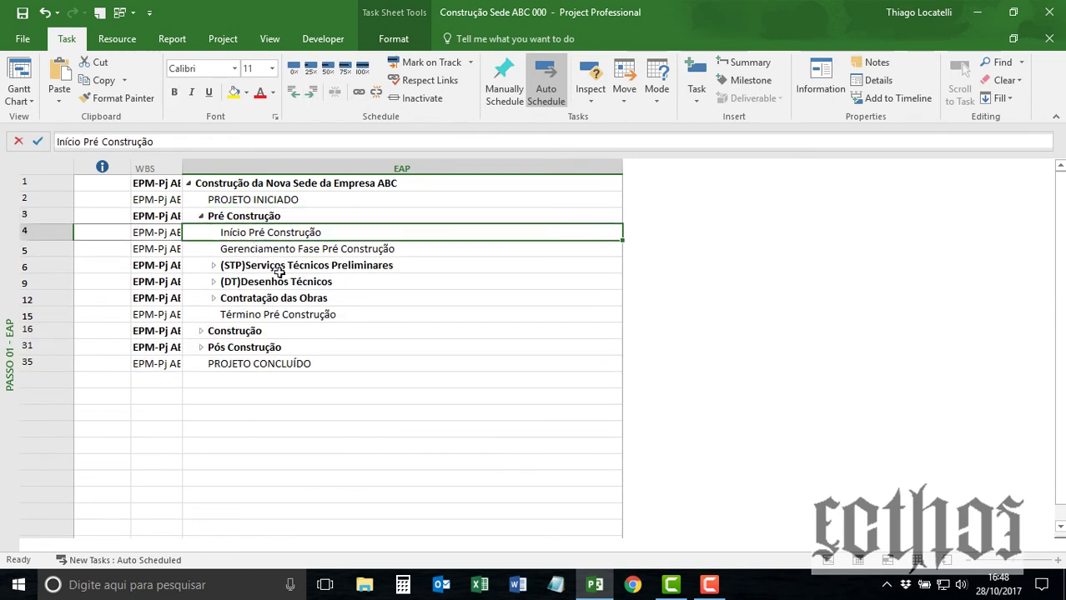
click(284, 315)
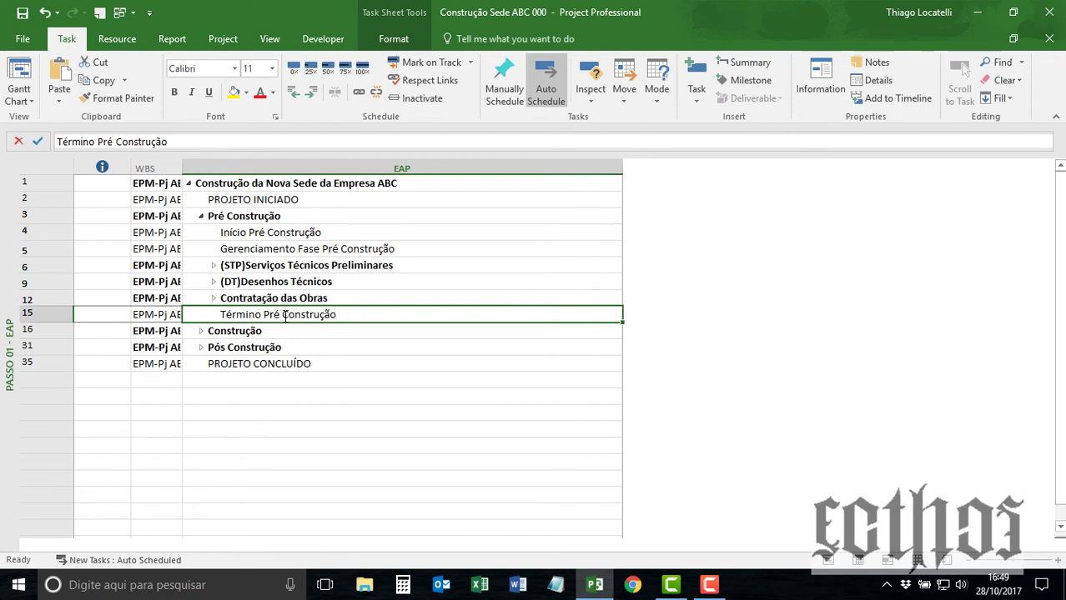
click(307, 234)
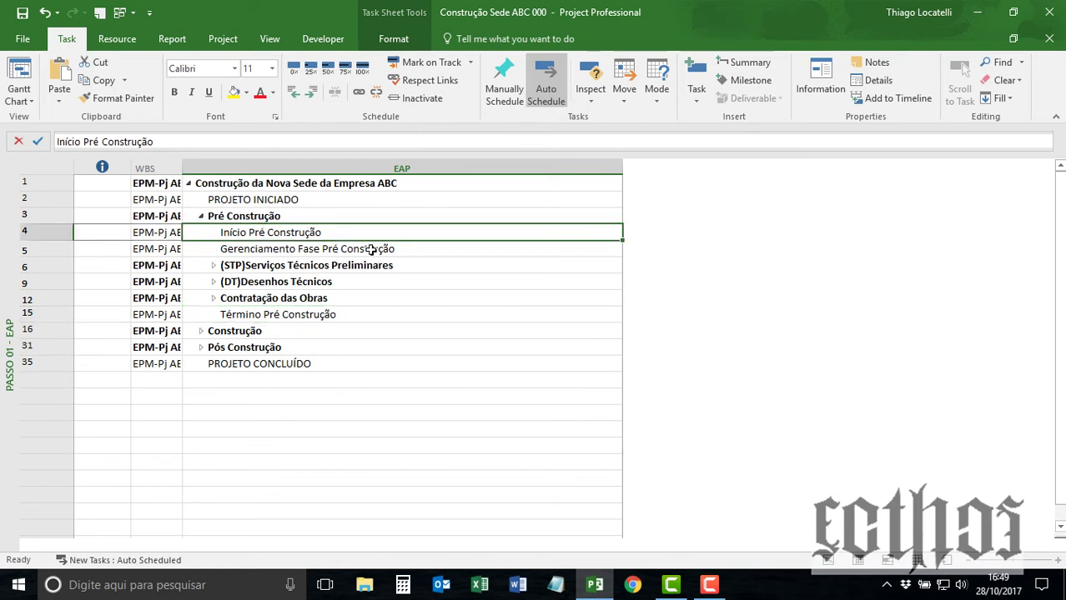
click(283, 217)
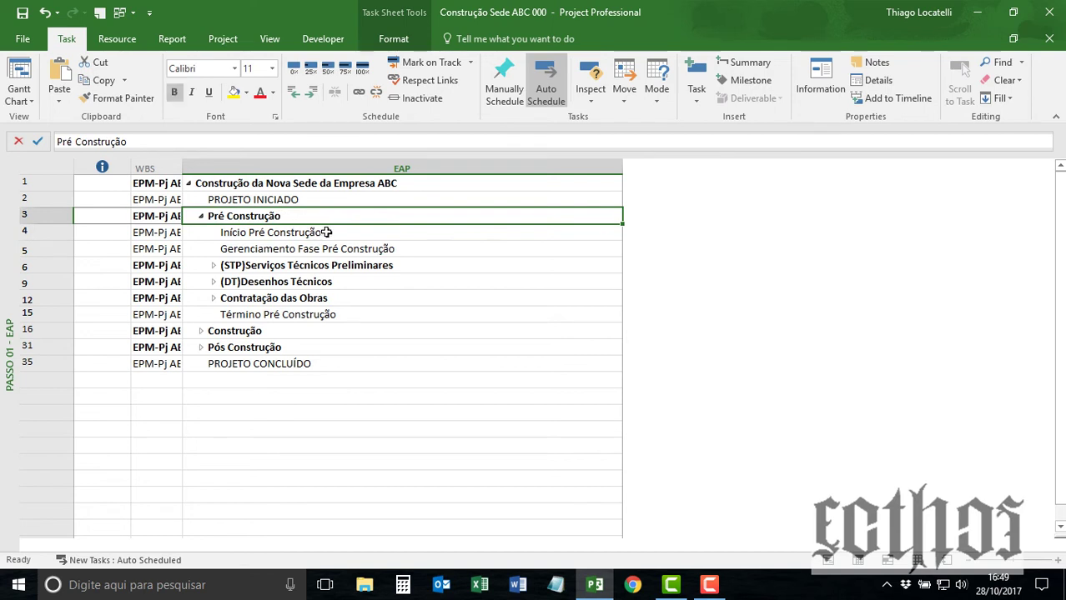
click(273, 316)
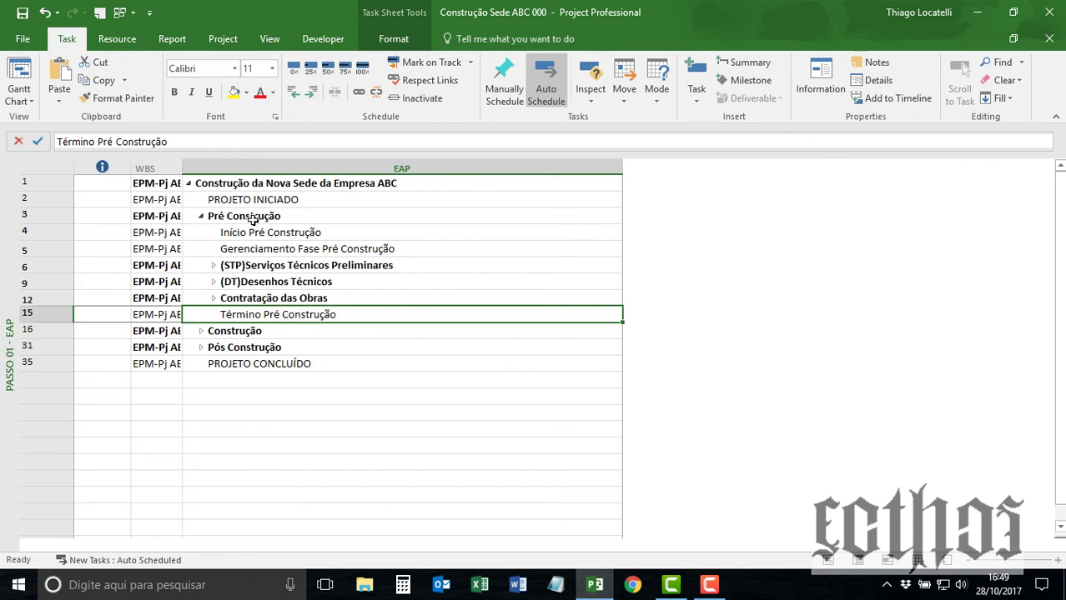
Step: Expand (STP)Serviços Técnicos Preliminares and insert a task named Início STP above (STP)Contratação dos Serviços
click(215, 266)
click(283, 282)
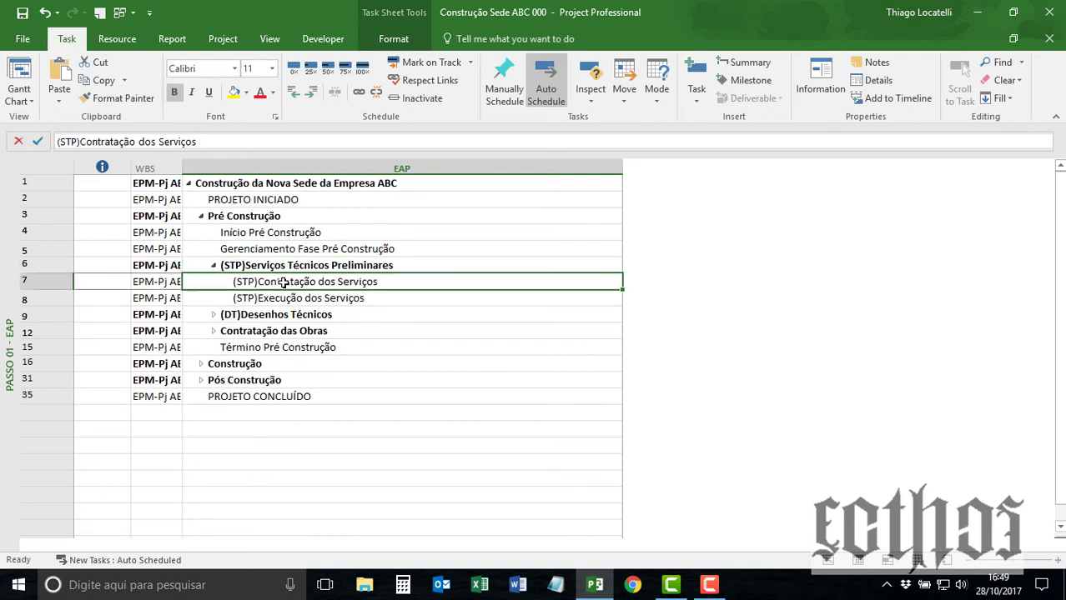
key(Insert)
text(Início )
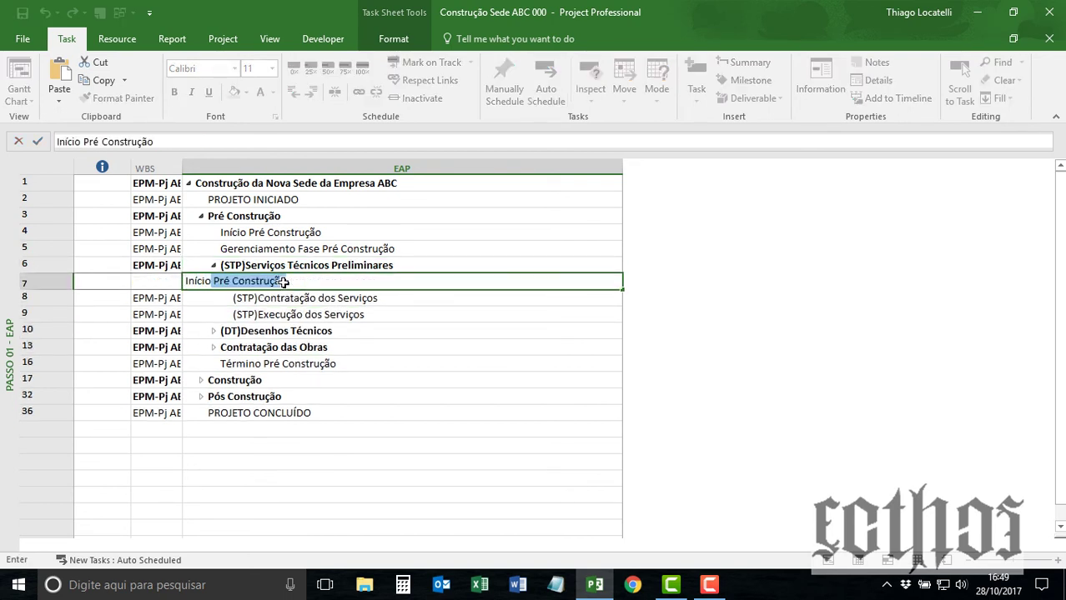
text(STP)
key(Return)
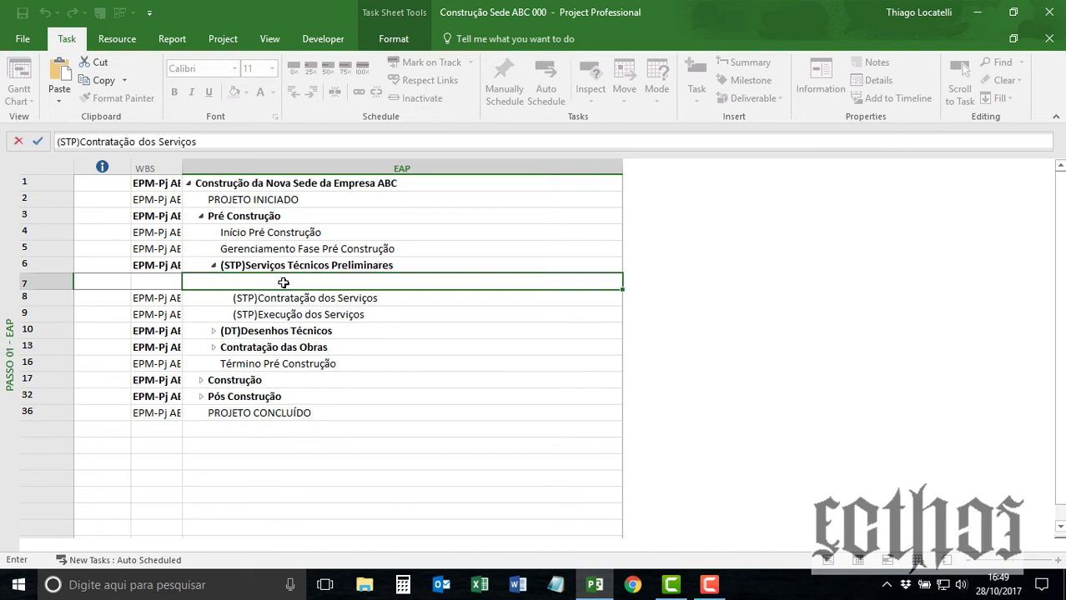
Step: Insert a task named Término STP after (STP)Execução dos Serviços, directly above the (DT)Desenhos Técnicos group
click(274, 332)
key(Insert)
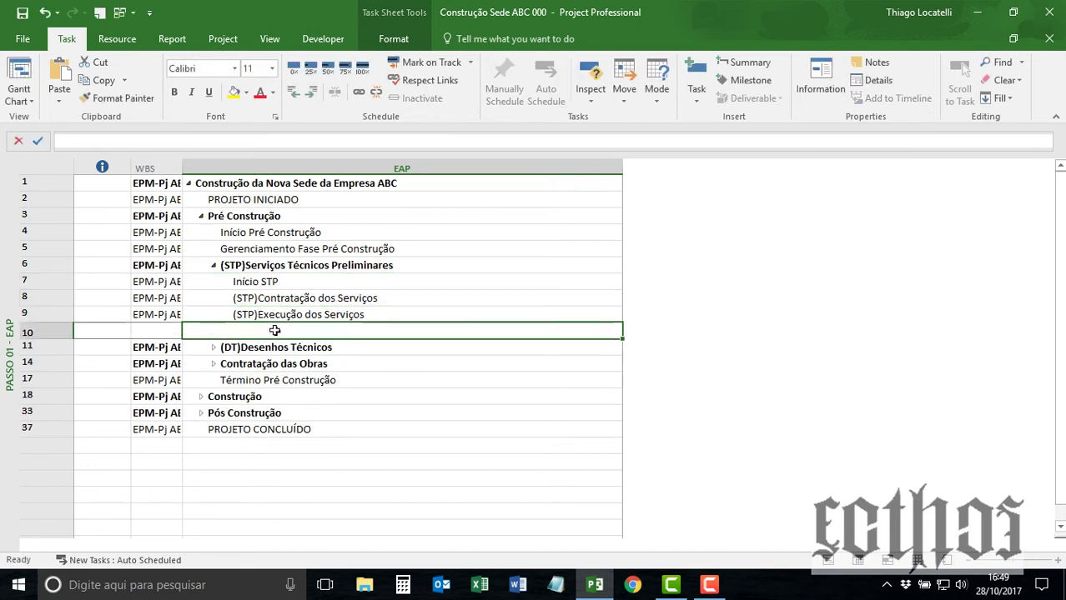
text(Término S)
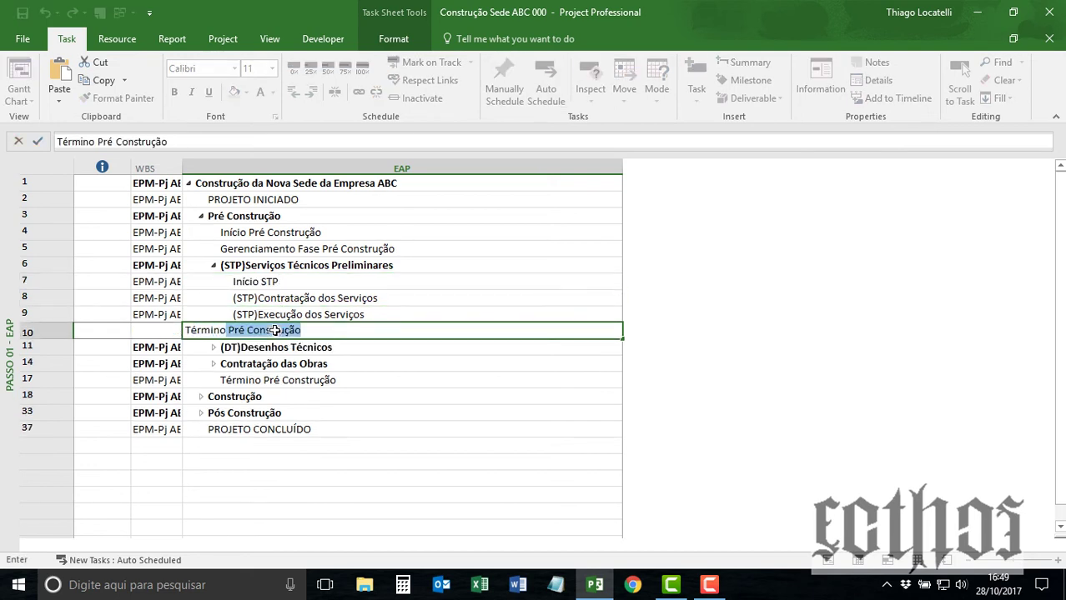
text(TP)
key(Return)
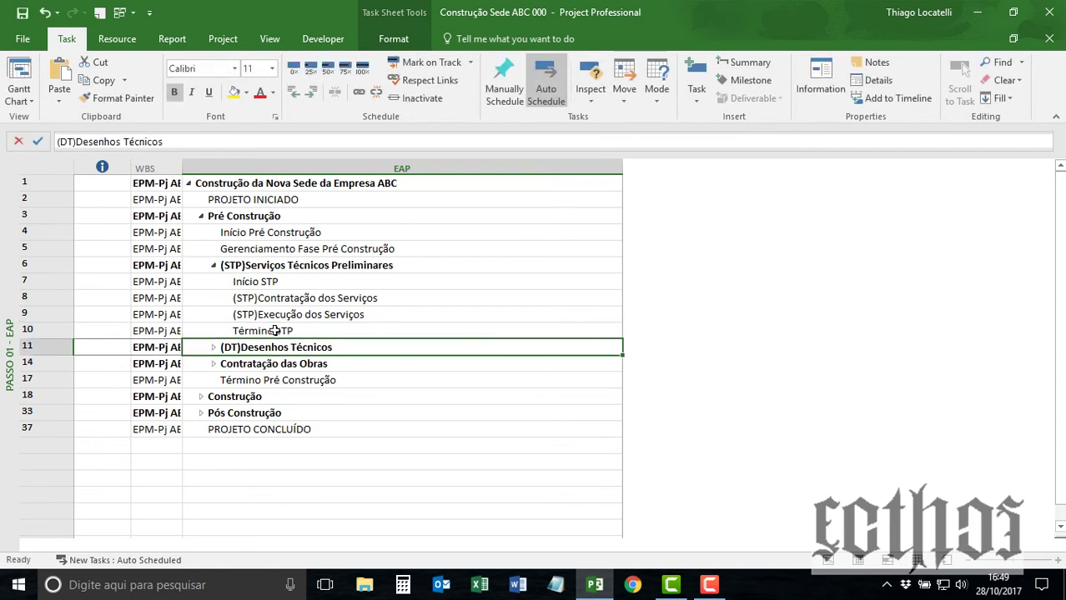
Step: Review the (STP)Serviços Técnicos Preliminares group by selecting its (STP)Contratação dos Serviços and (STP)Execução dos Serviços tasks
click(215, 265)
click(214, 265)
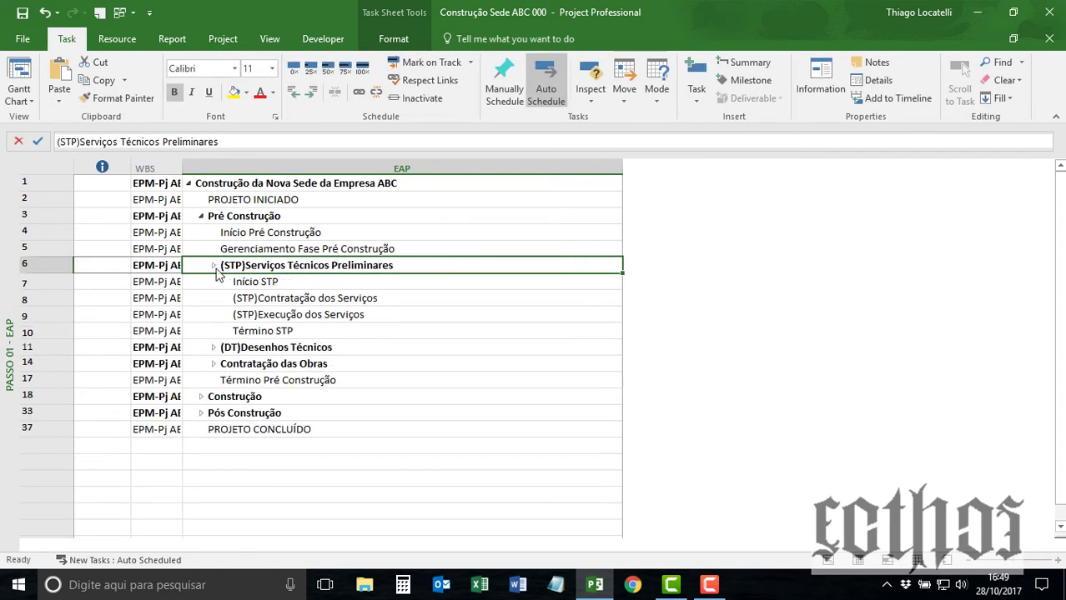
click(268, 313)
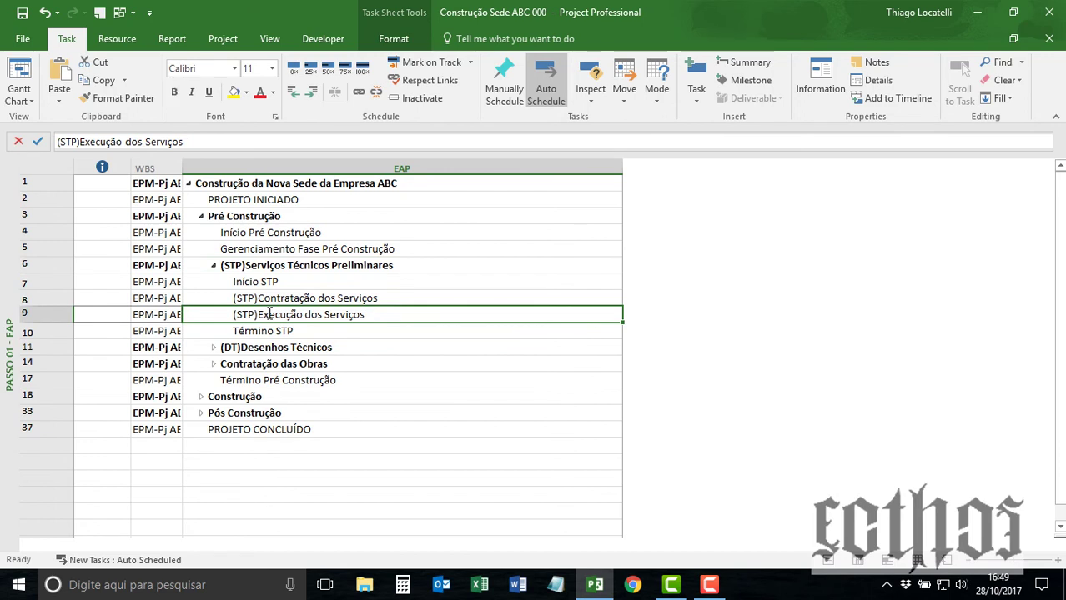
drag(268, 298, 268, 315)
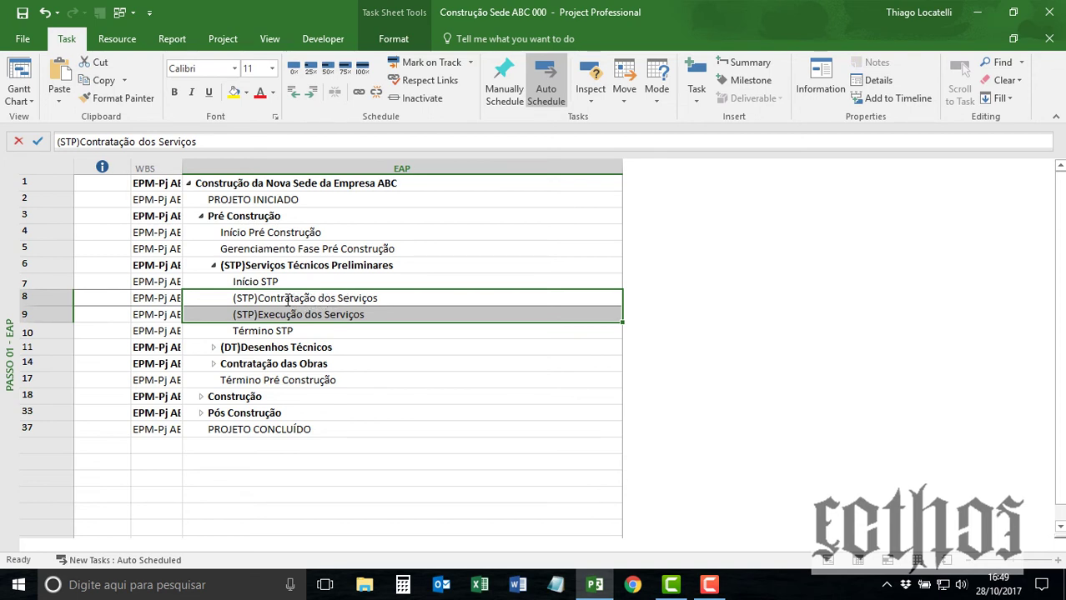
click(278, 298)
click(271, 298)
Step: Insert two blank rows above (STP)Execução dos Serviços and name the first one Início (STP) Contratação dos Serviços
click(325, 317)
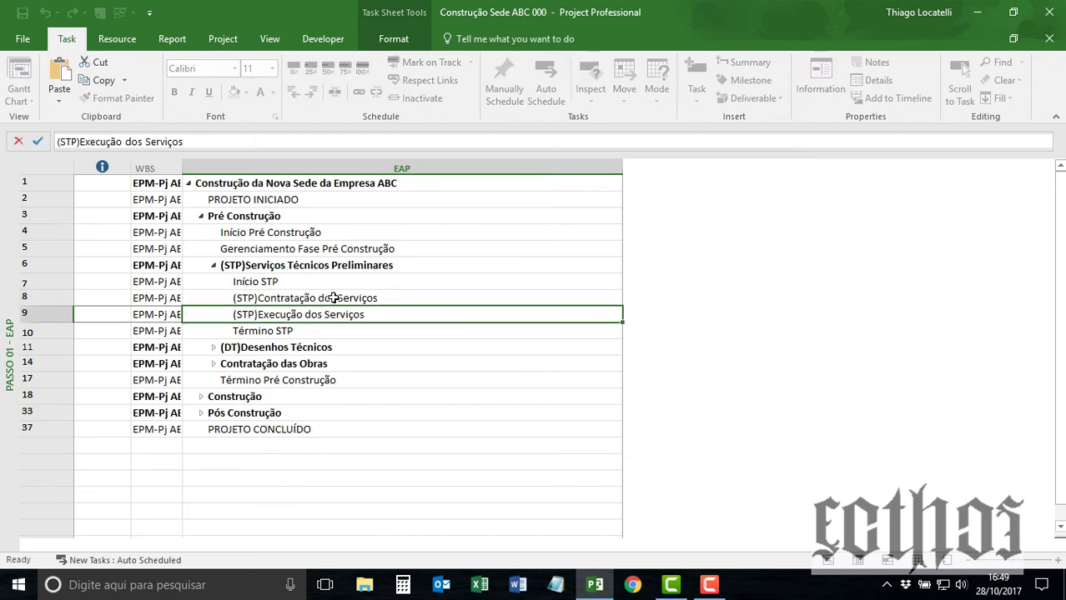
key(Insert)
key(Insert)
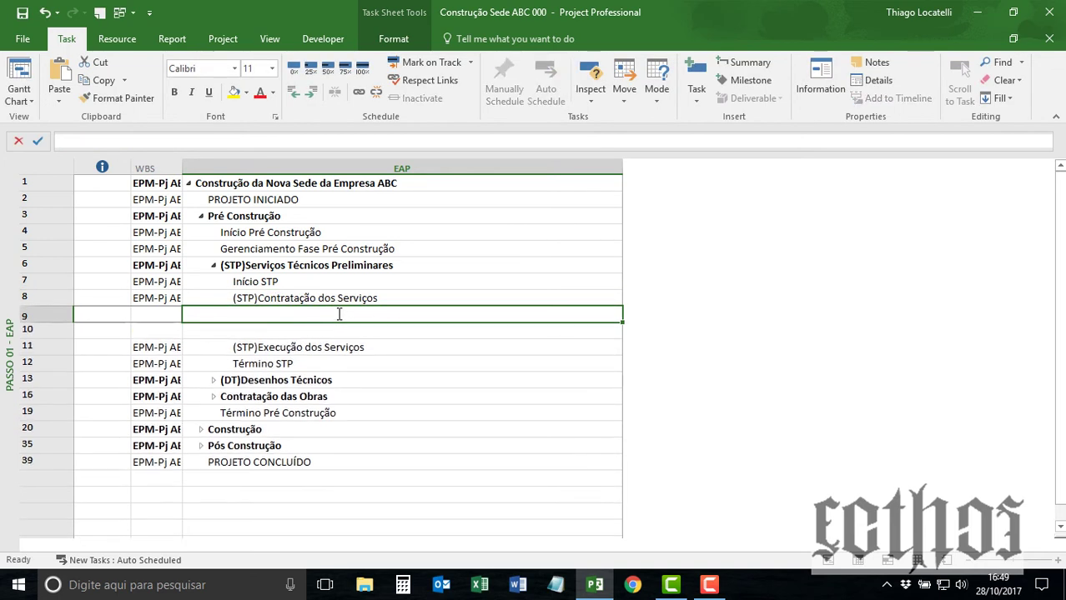
click(338, 315)
text(Início)
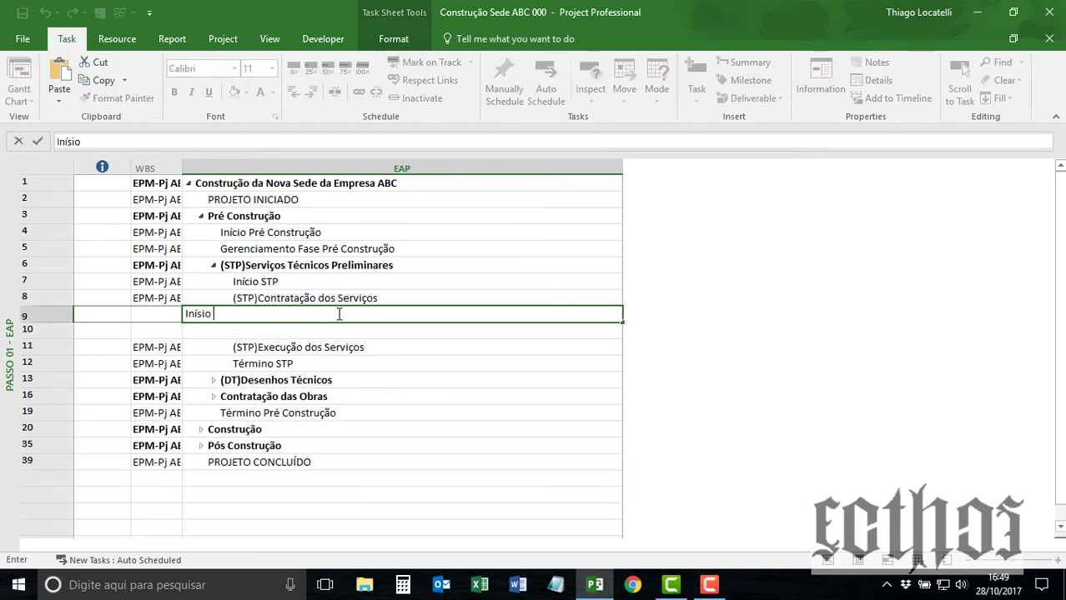
key(BackSpace)
key(BackSpace)
text(io)
text((STP)
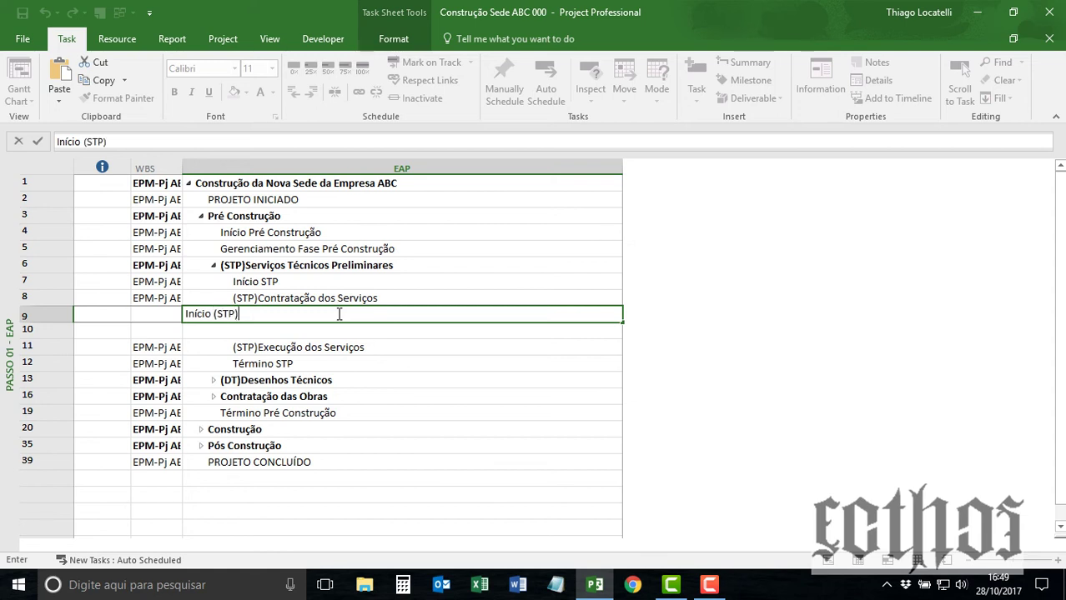
text() Contratação)
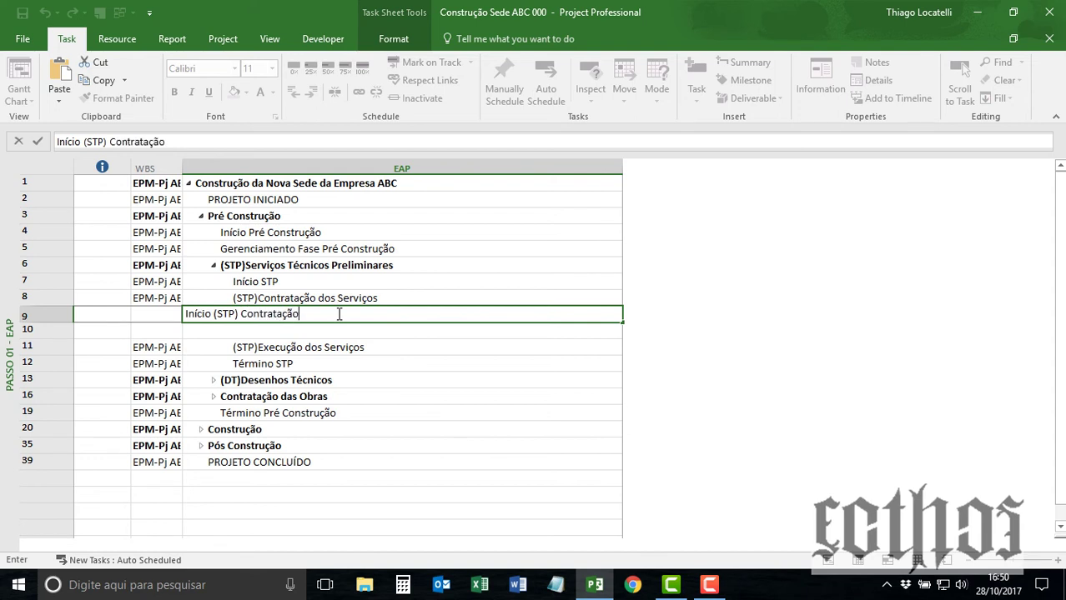
text( dos Serviços)
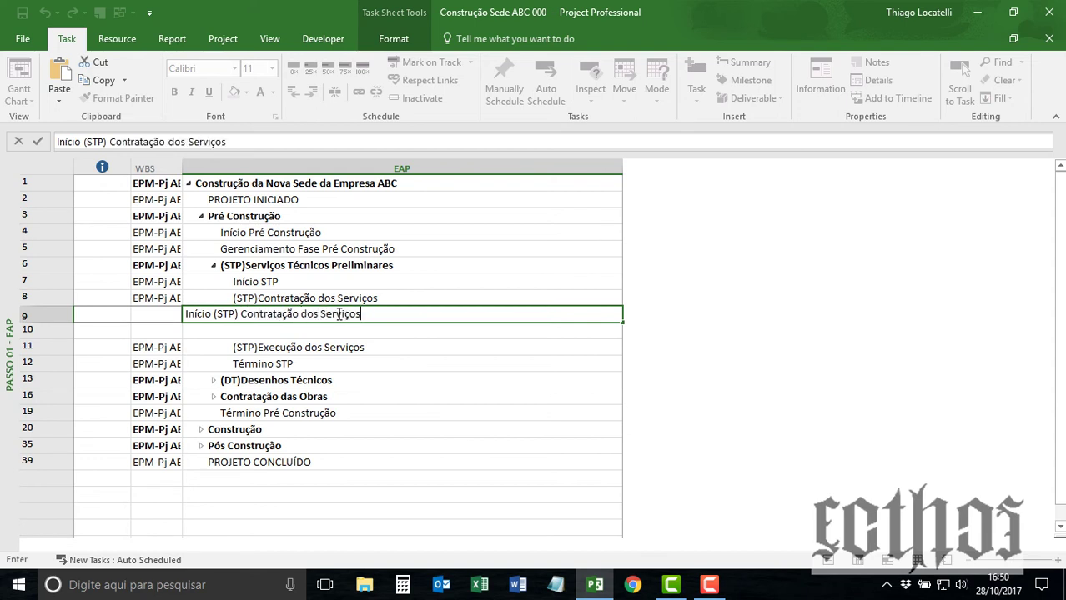
key(Return)
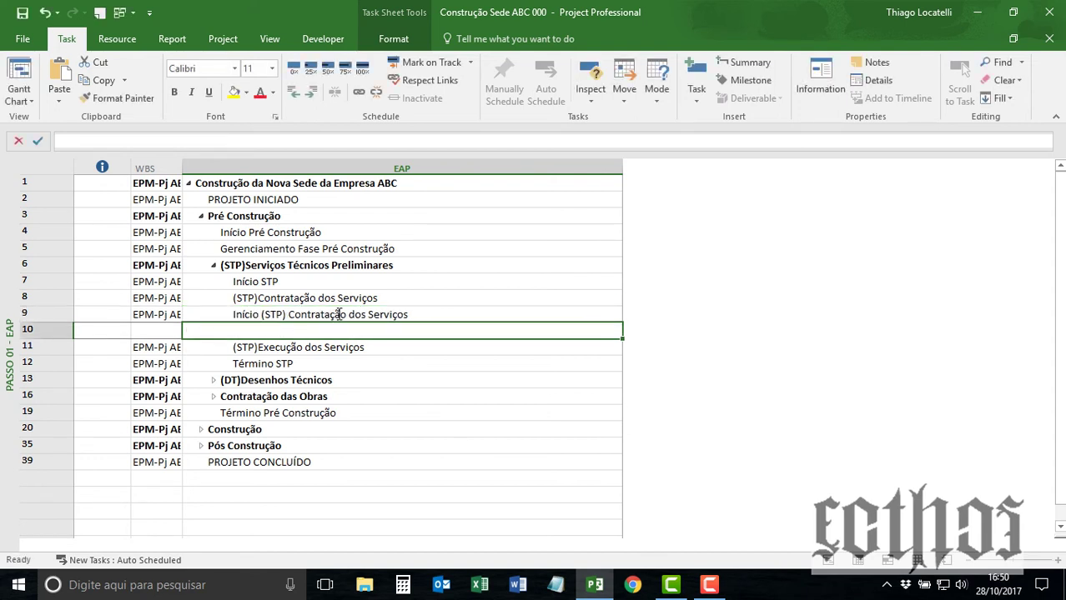
Step: Copy the new Início task into the row below, rename it Término (STP) Contratação dos Serviços, and indent both under (STP)Contratação dos Serviços
click(339, 314)
key(ctrl+c)
key(Down)
key(ctrl+v)
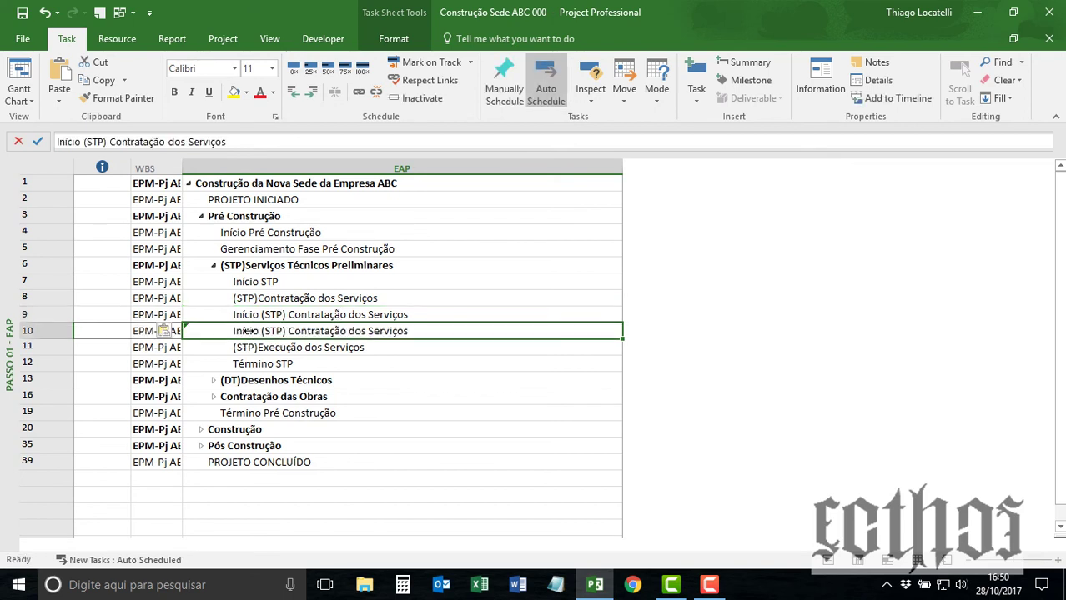
click(248, 331)
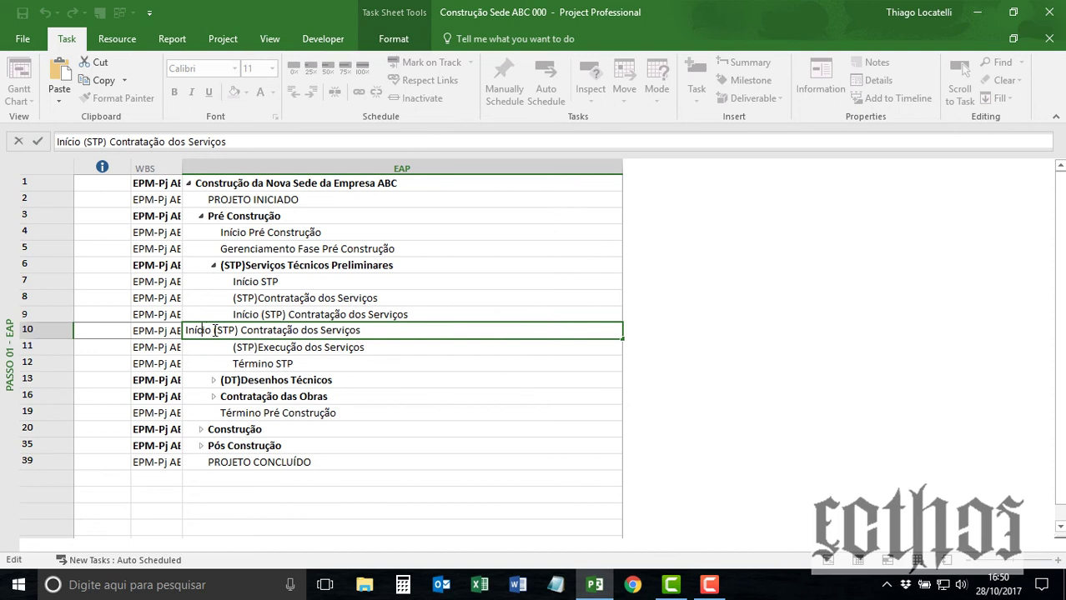
drag(209, 330, 120, 324)
text(T)
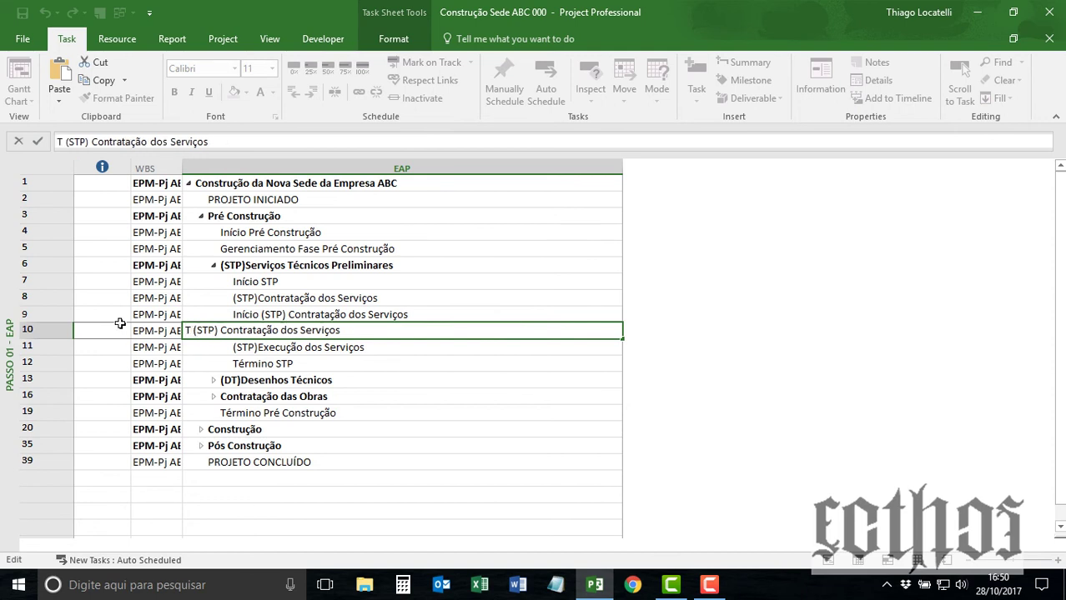
text(érmino)
key(Return)
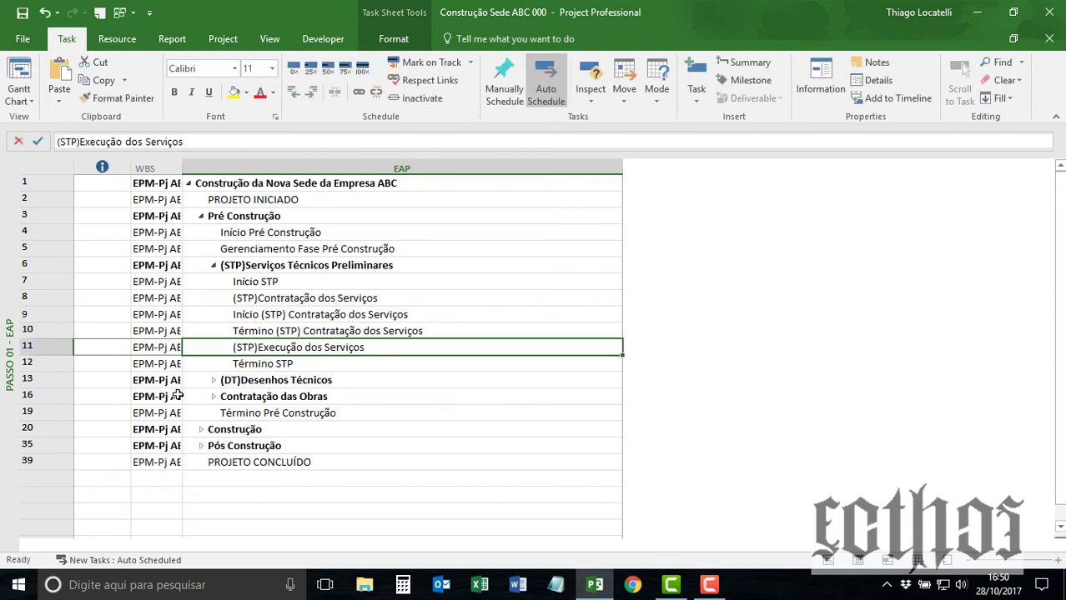
drag(303, 315, 301, 330)
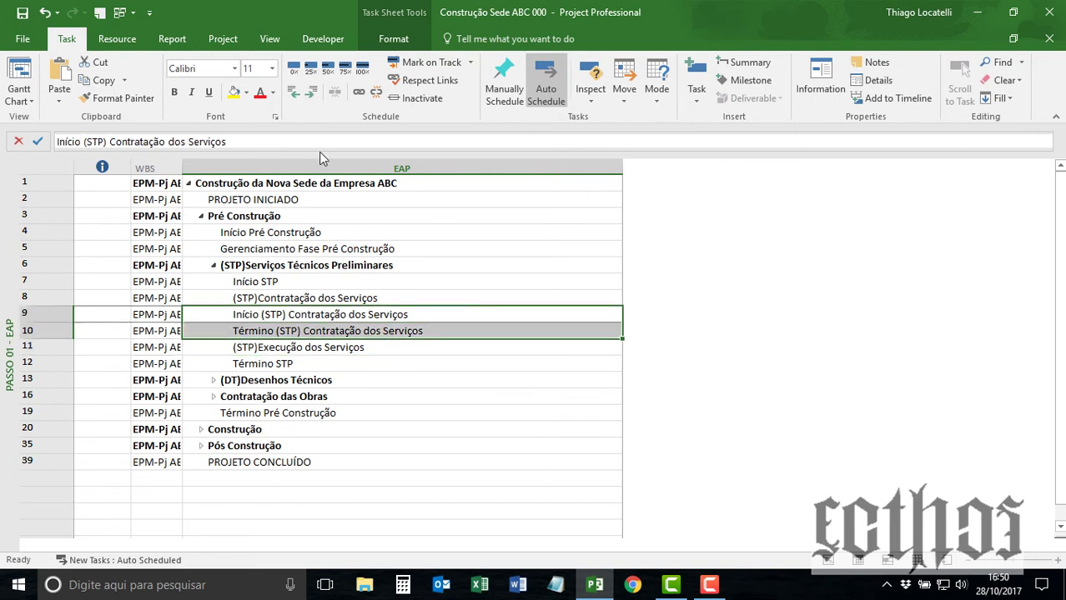
click(310, 92)
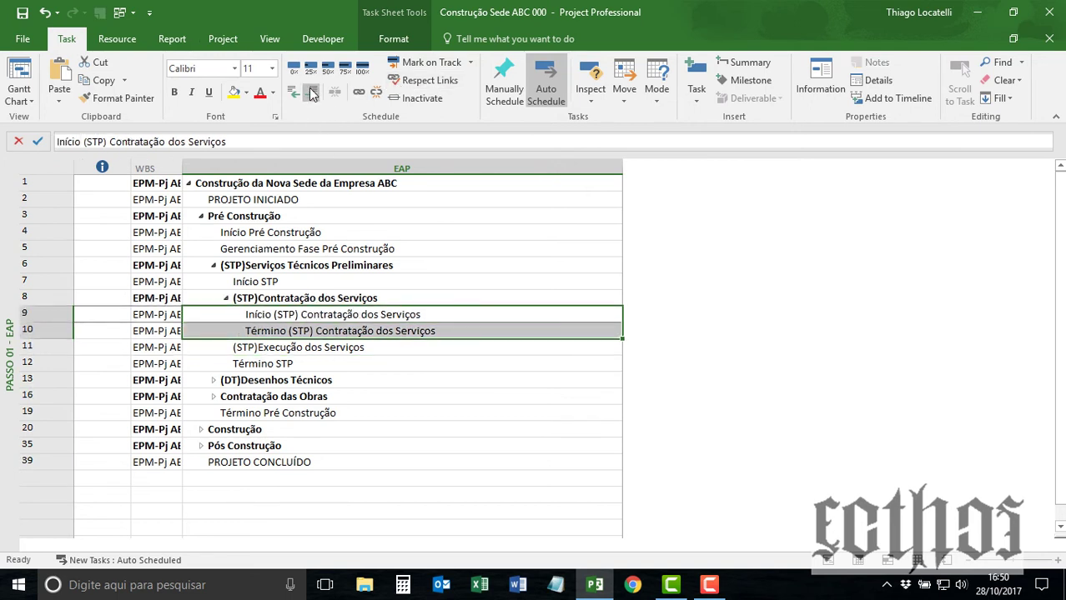
Step: Insert three tasks named Fazer XXX, Comprar YYY and Executar ZZZ above Término (STP) Contratação dos Serviços
click(313, 332)
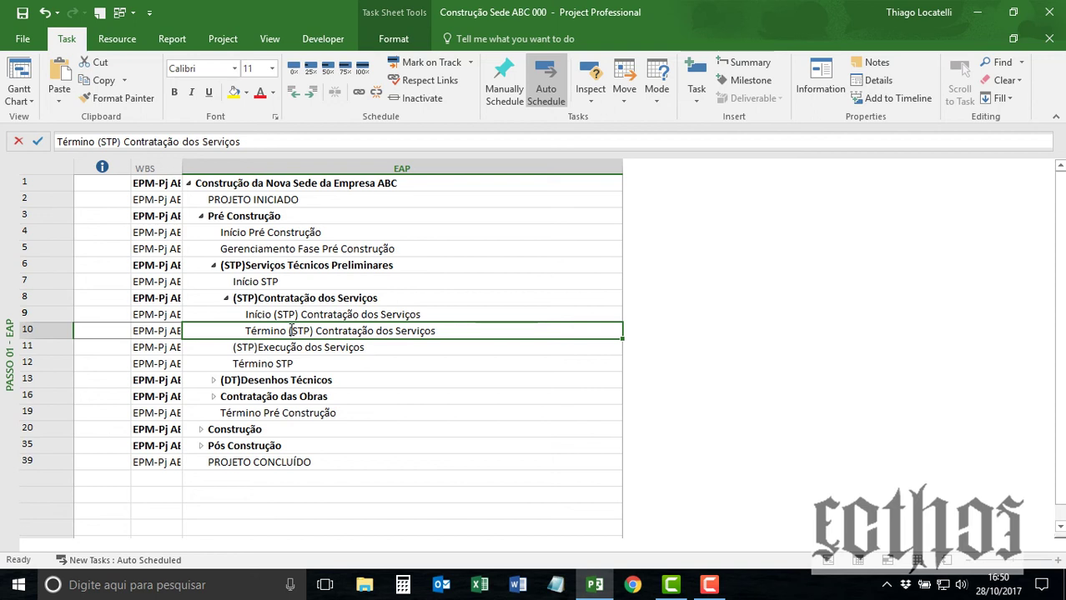
key(Insert)
key(Insert)
key(Insert)
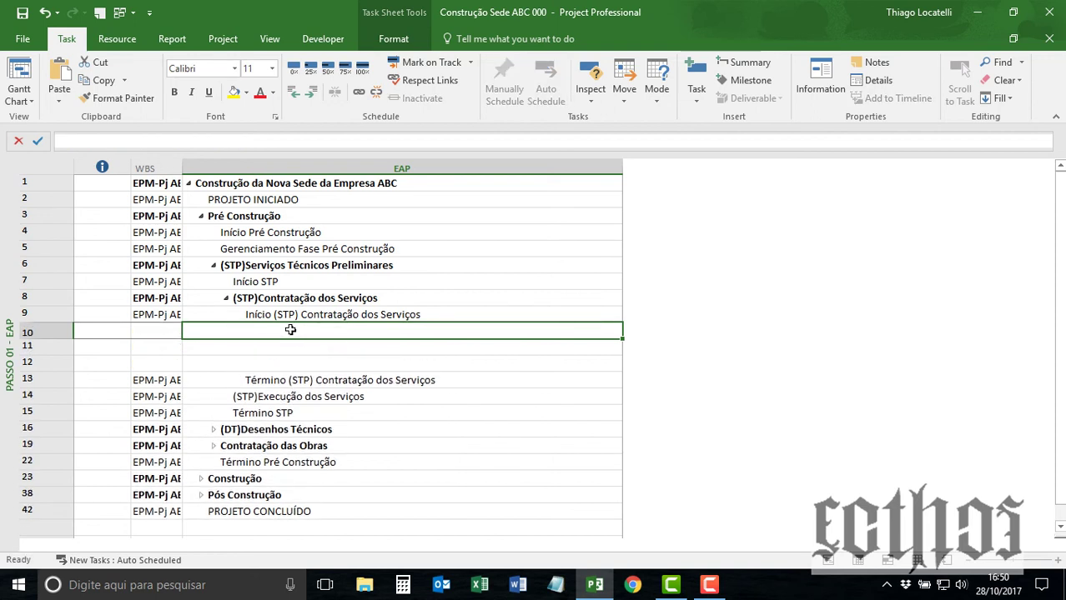
text(Fazer XX)
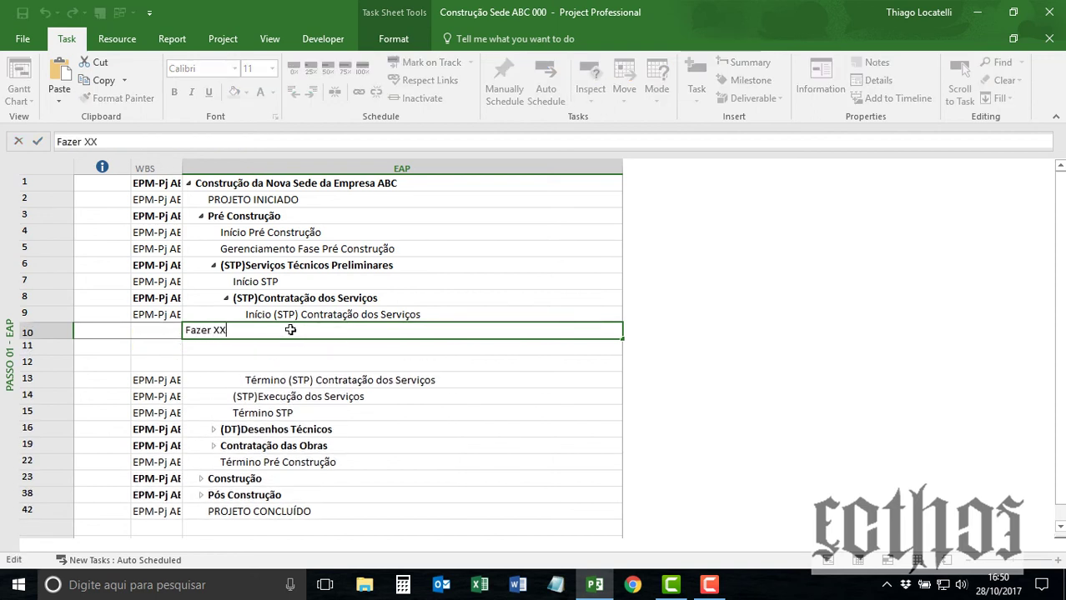
key(Return)
text(Comprar )
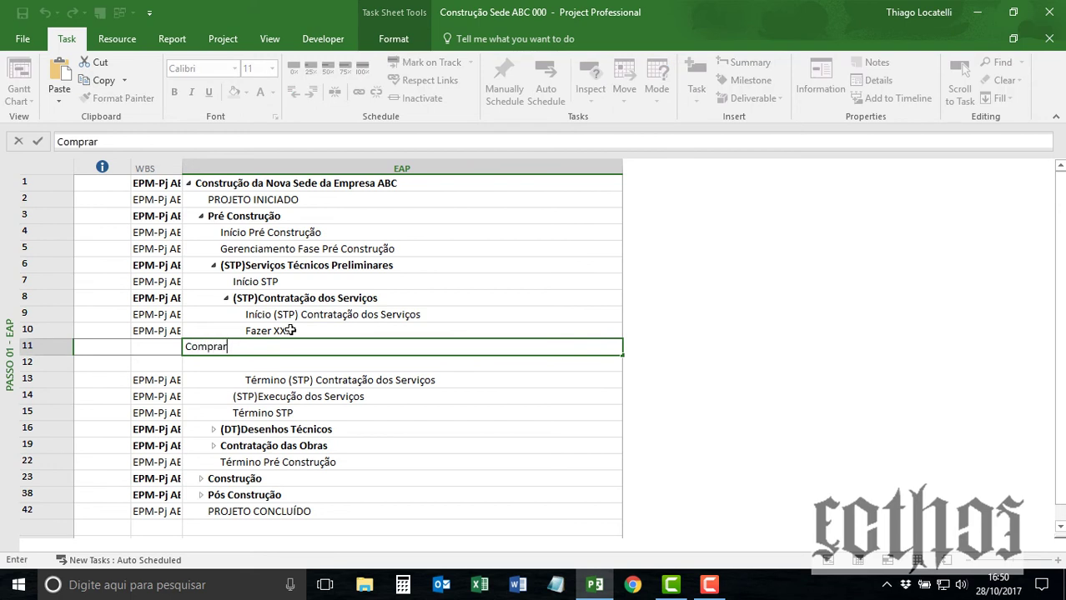
text(YYY)
key(Return)
text(Exerc)
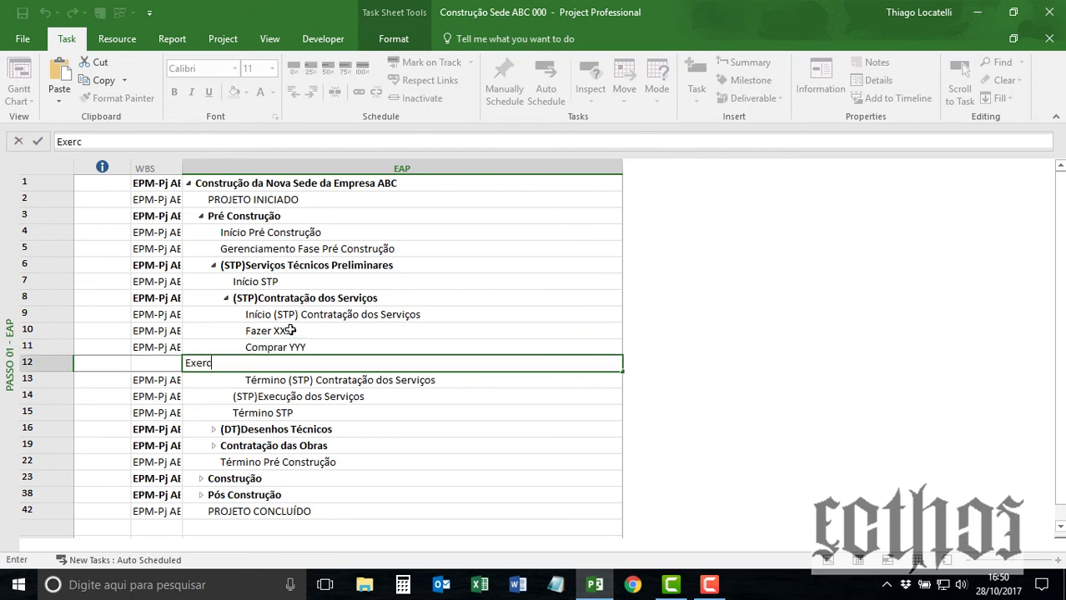
key(BackSpace)
text(cutar ZZZ)
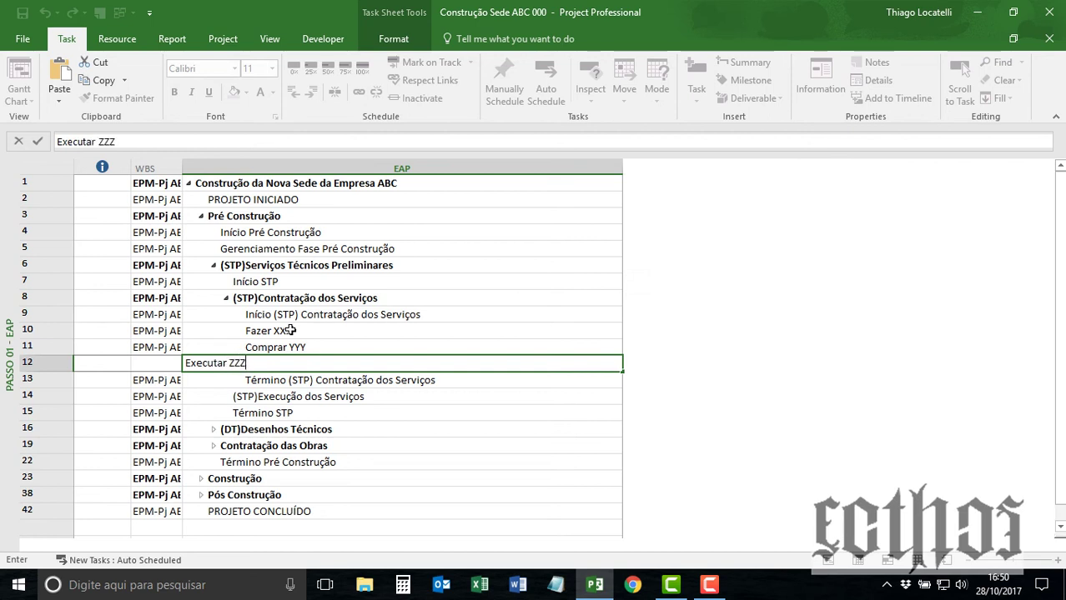
key(Return)
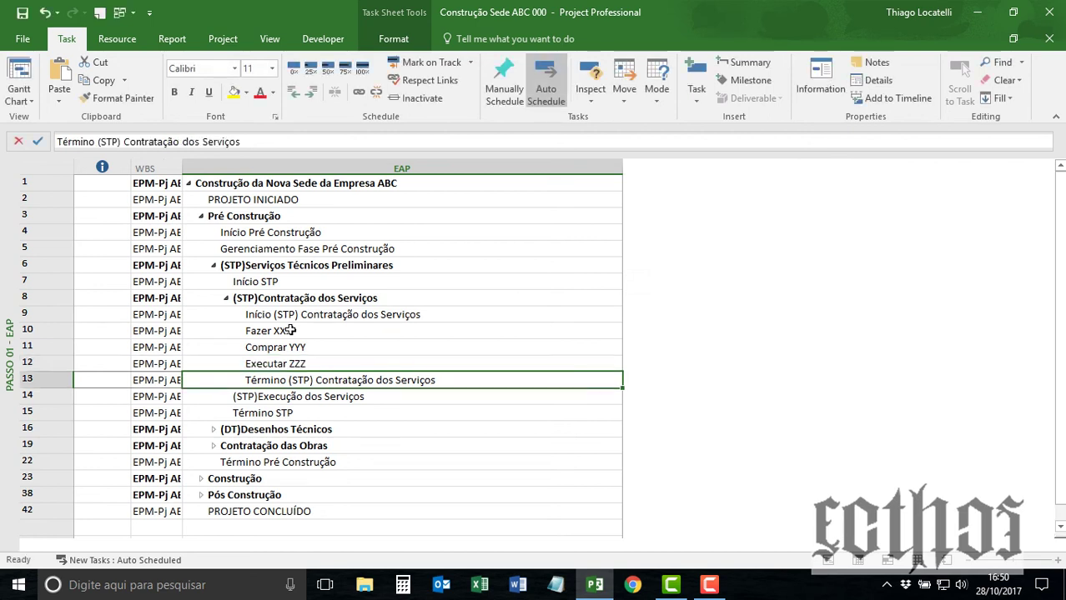
Step: Review the matching Início and Término tasks of (STP)Contratação dos Serviços, STP and Pré Construção by selecting each pair together
click(336, 314)
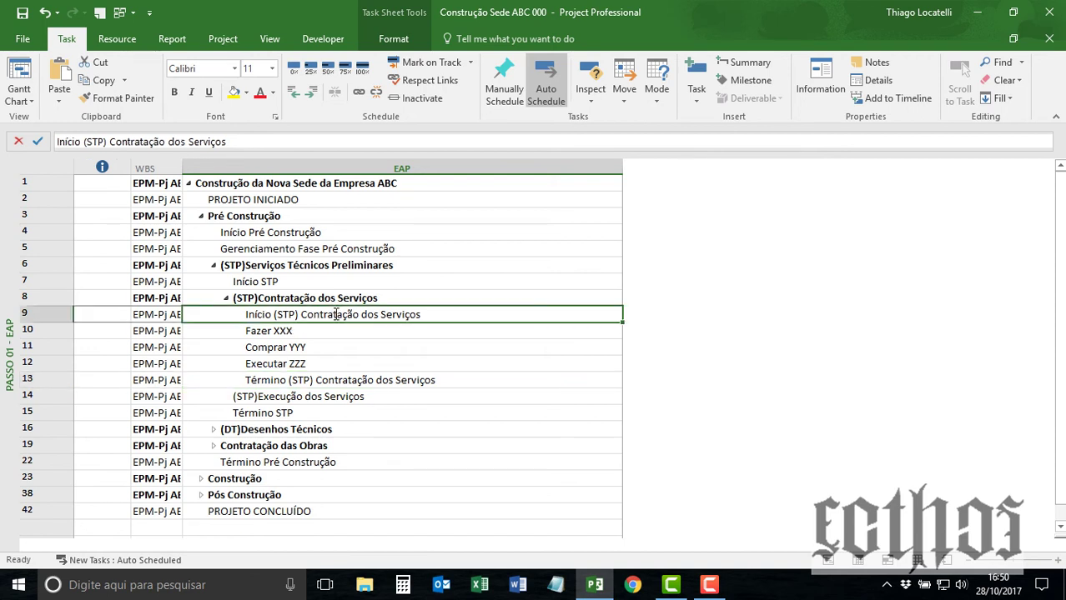
ctrl+click(320, 380)
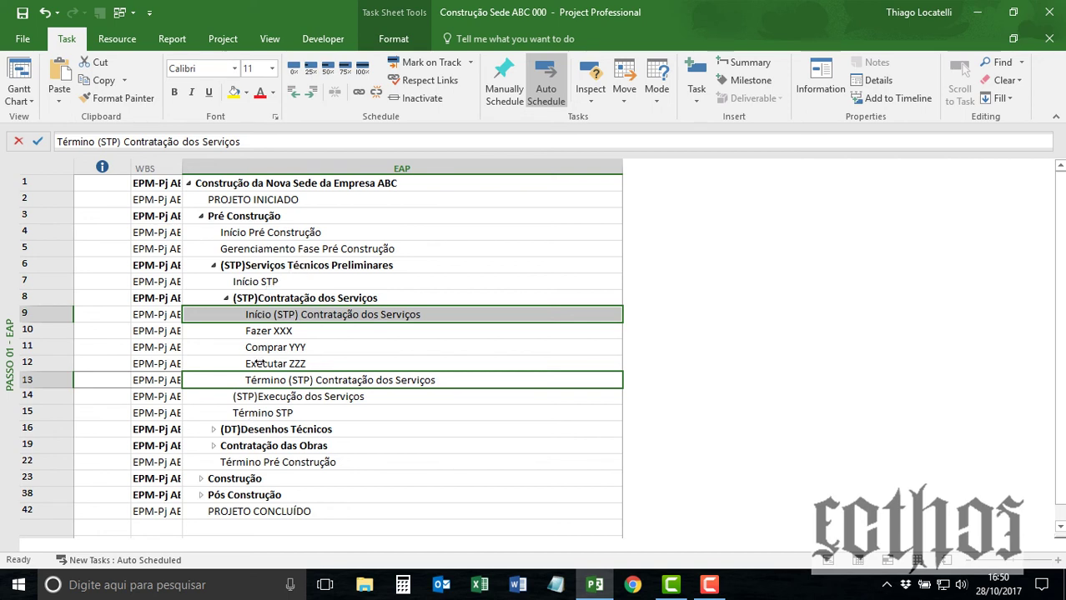
click(259, 284)
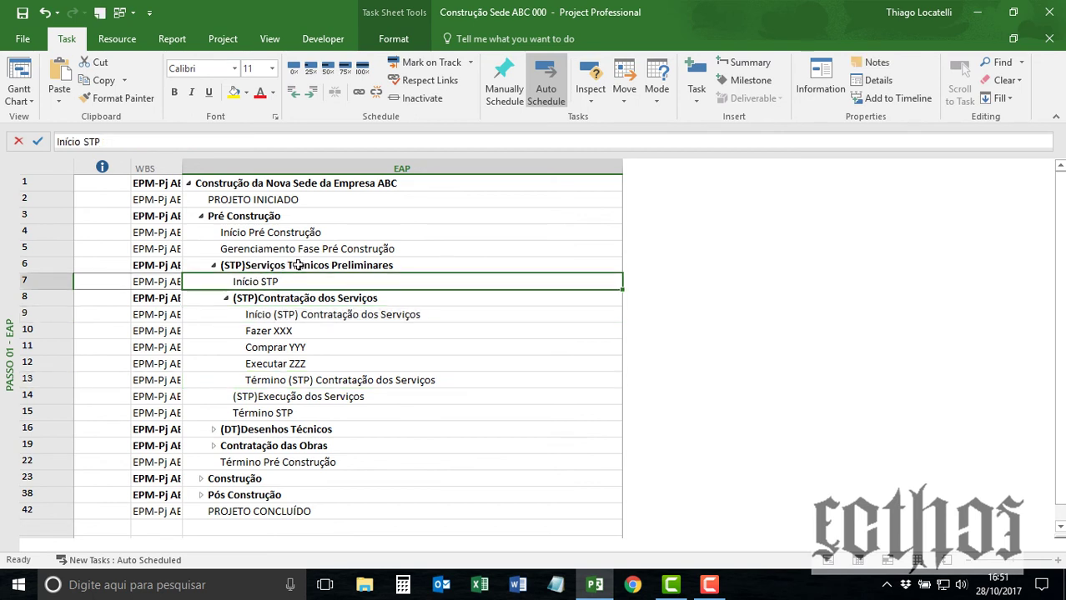
ctrl+click(279, 412)
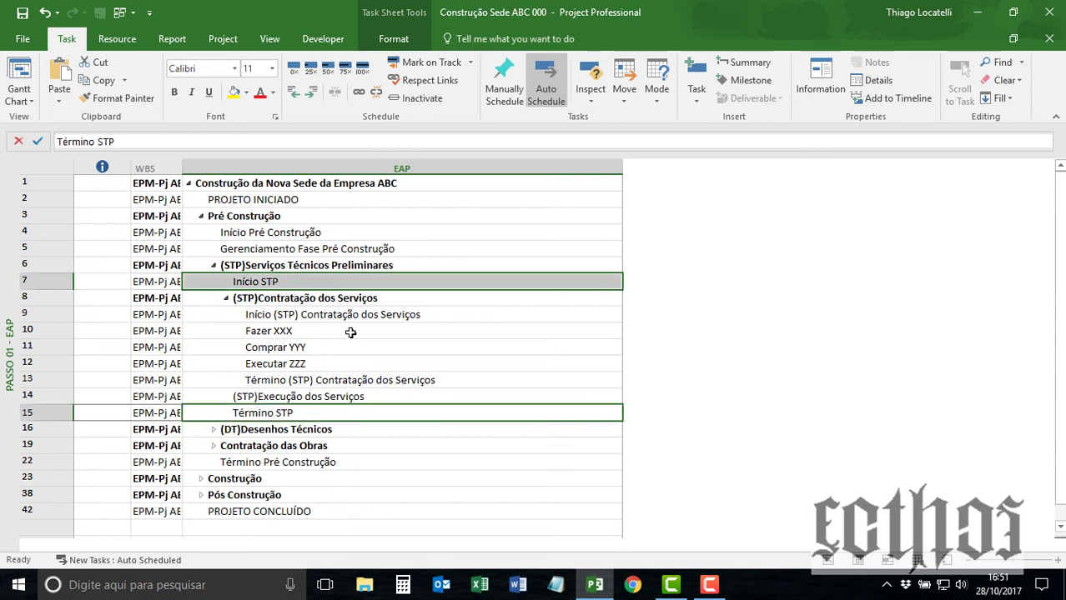
click(306, 233)
ctrl+click(284, 415)
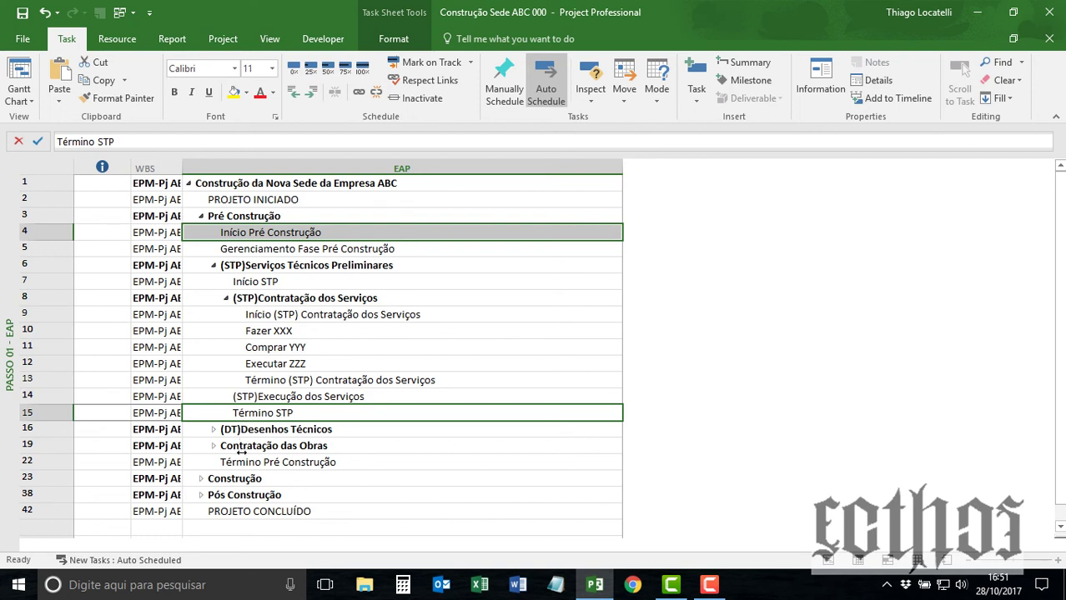
click(296, 233)
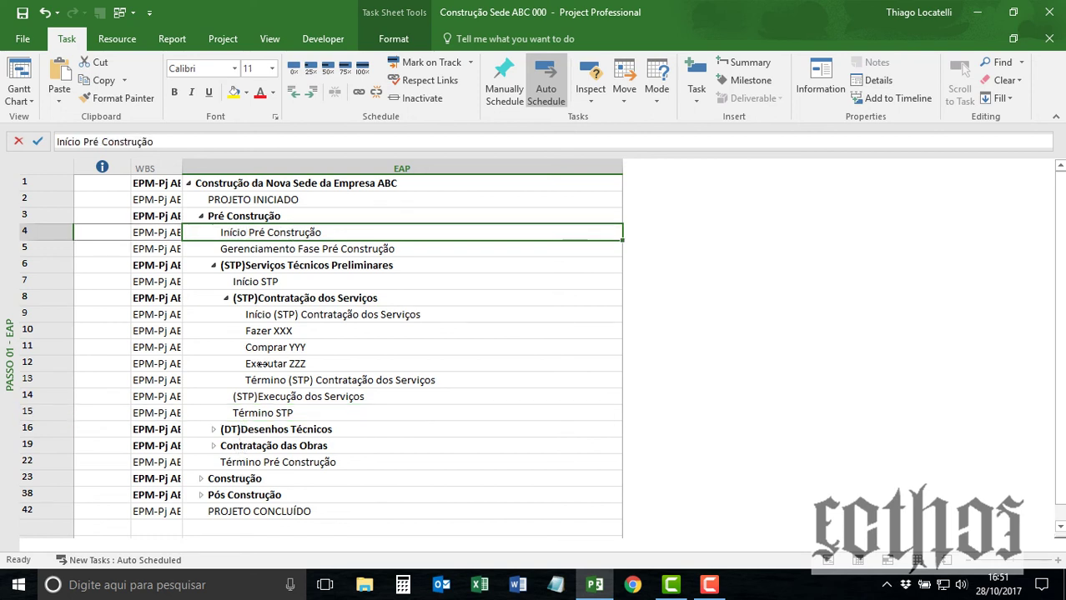
ctrl+click(242, 463)
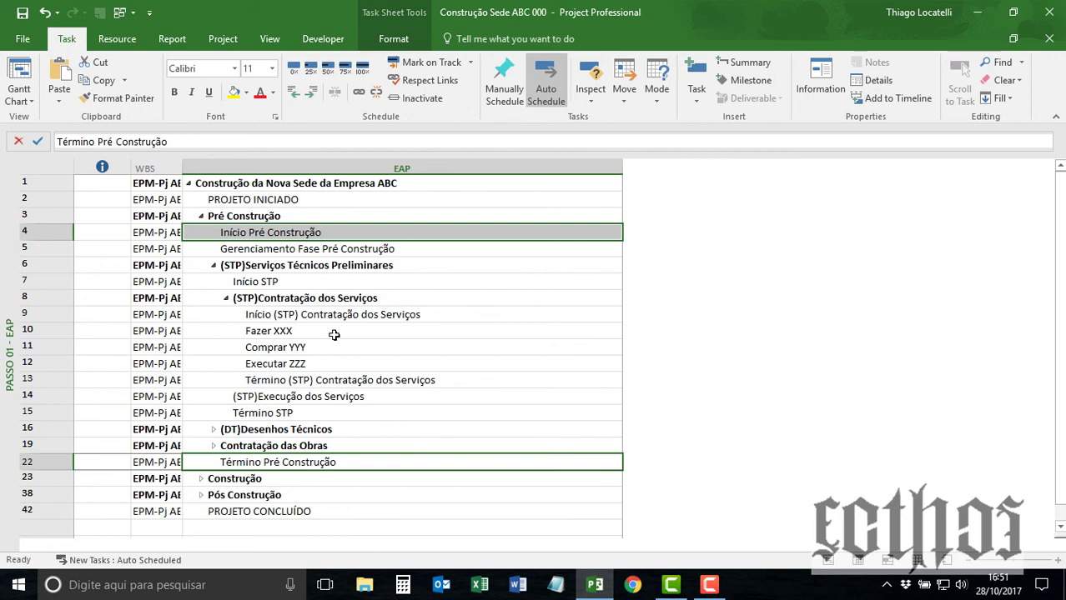
Step: Switch to the Passo 03 - Estrutua Analitica da Organização view and place a blank Notepad (Bloco de notas) window over it
right_click(15, 305)
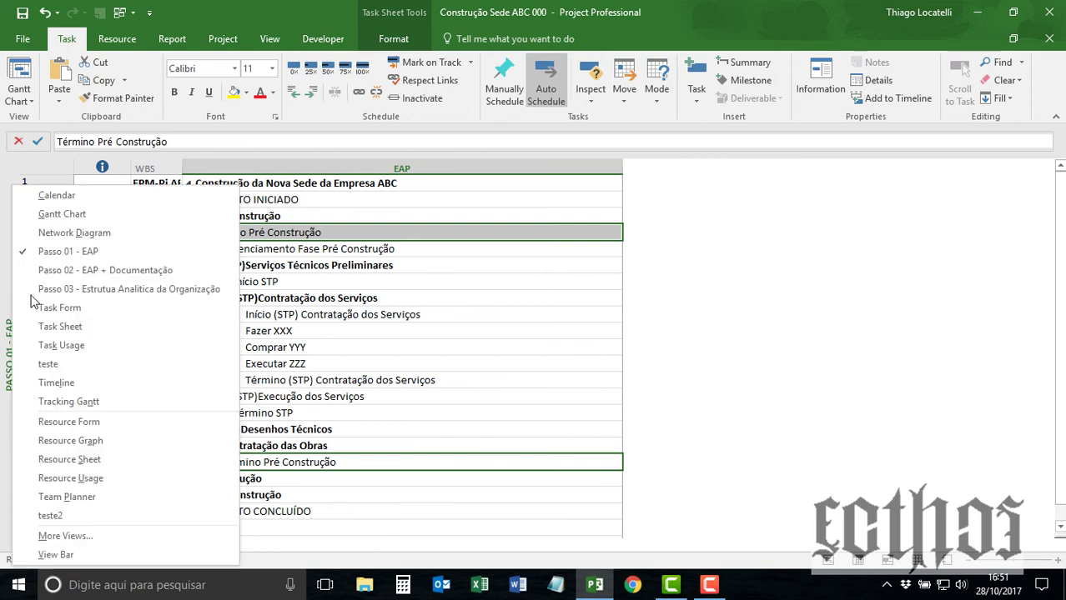
click(187, 298)
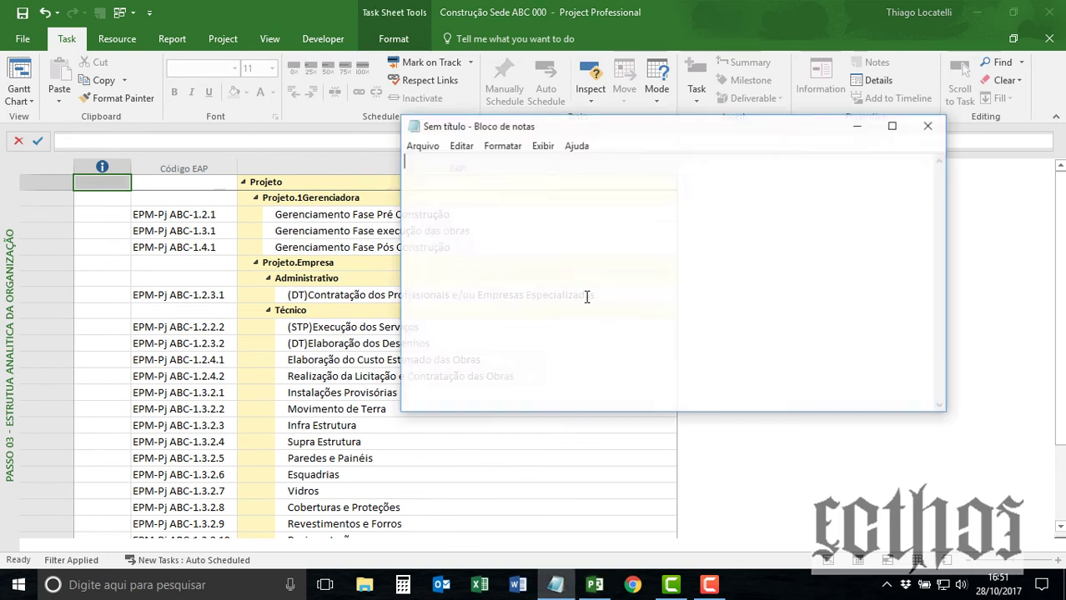
drag(637, 119, 468, 198)
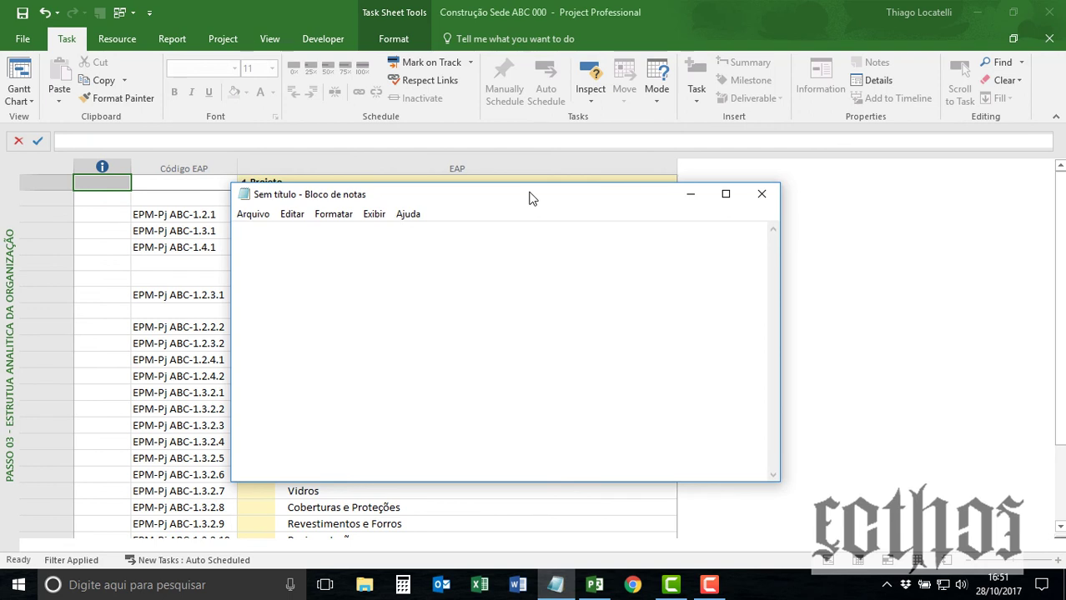
Step: Write the example code ECD-F7317-001 <<25-30-44>> in the blank note
text(CD)
text(7)
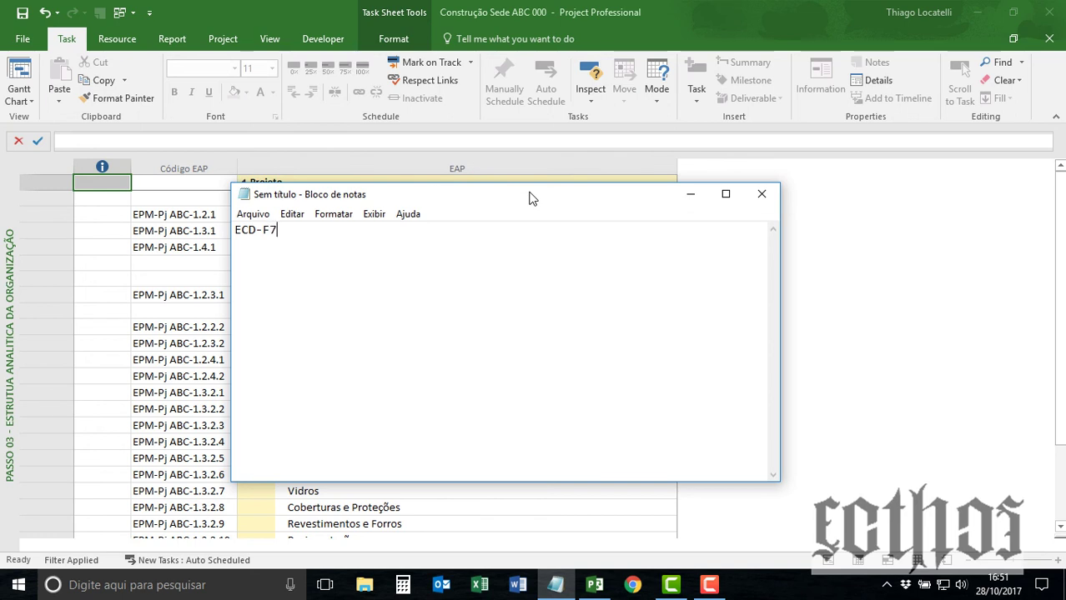
text(317-0001)
key(BackSpace)
key(BackSpace)
text(1-)
text(<<)
text(2)
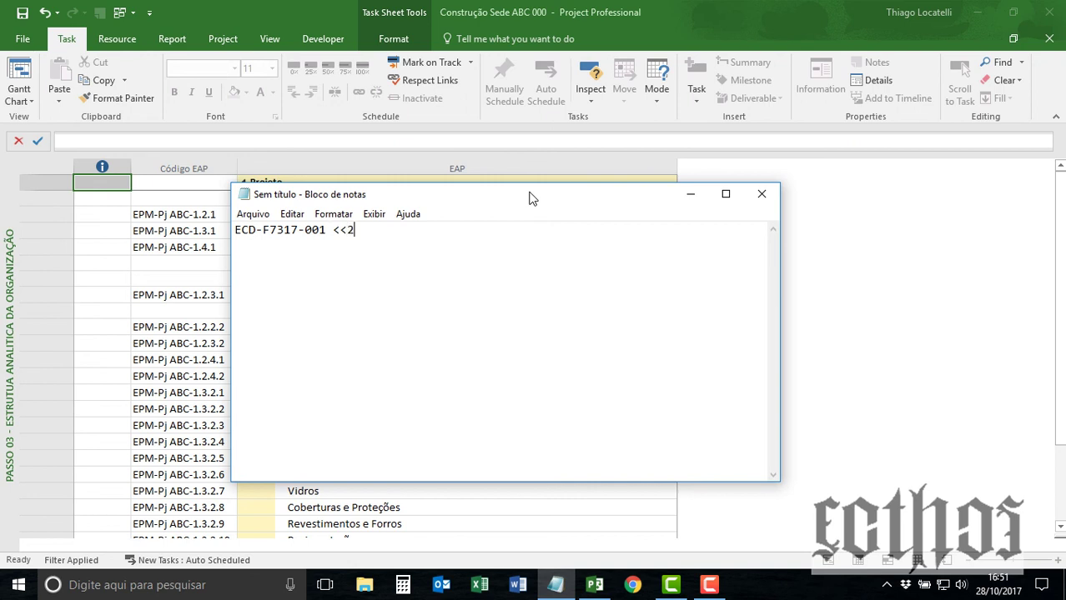
text(5-30-44)
text(>/)
key(BackSpace)
key(BackSpace)
text(>>)
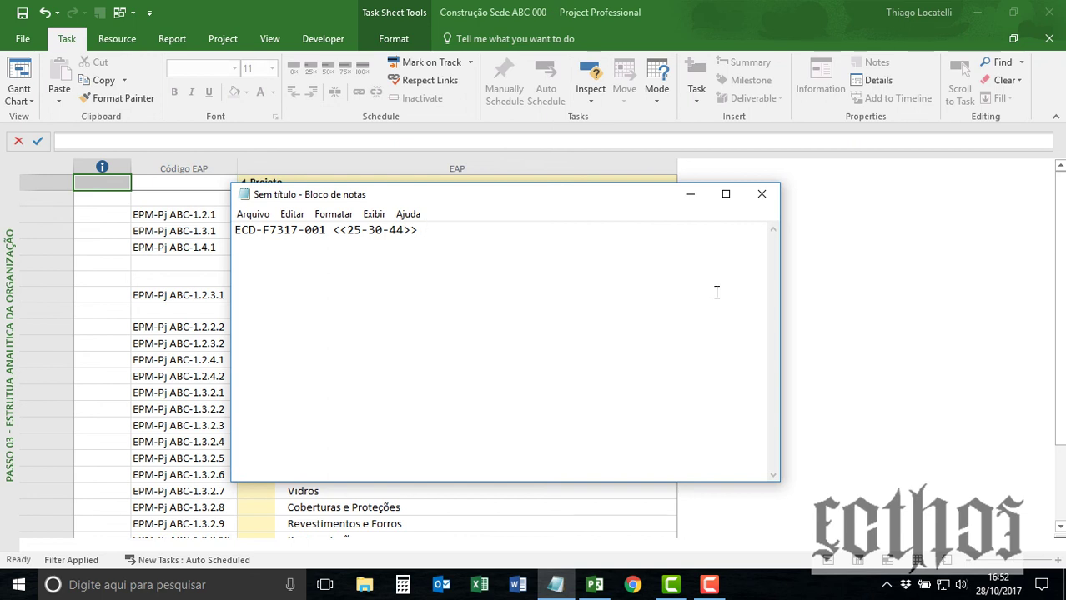
Step: Minimise the note and examine the Record Macro options for storing a macro in This Project, without recording one
click(686, 195)
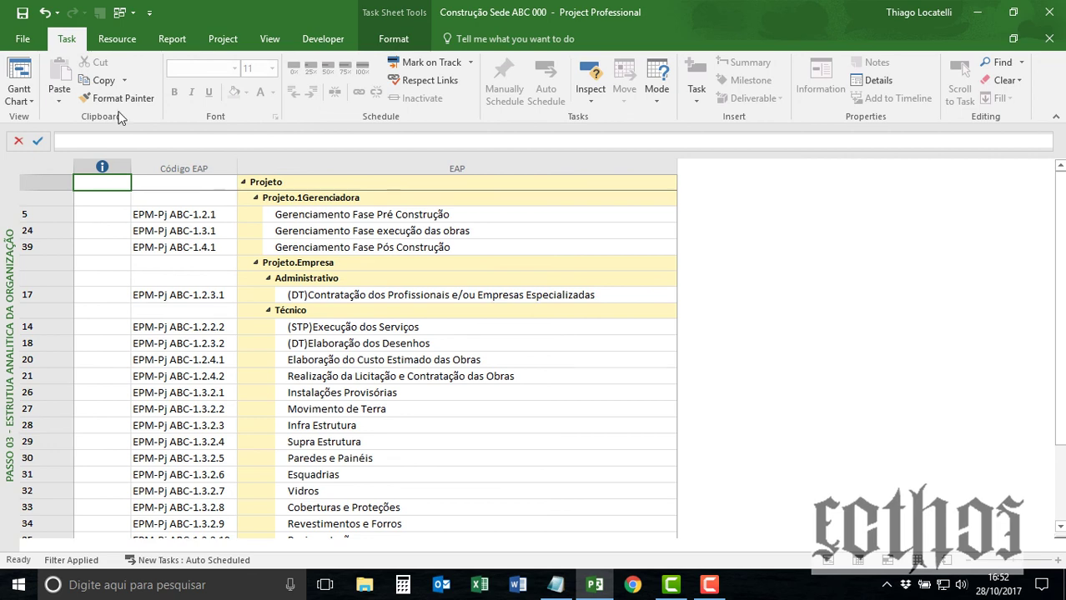
click(323, 39)
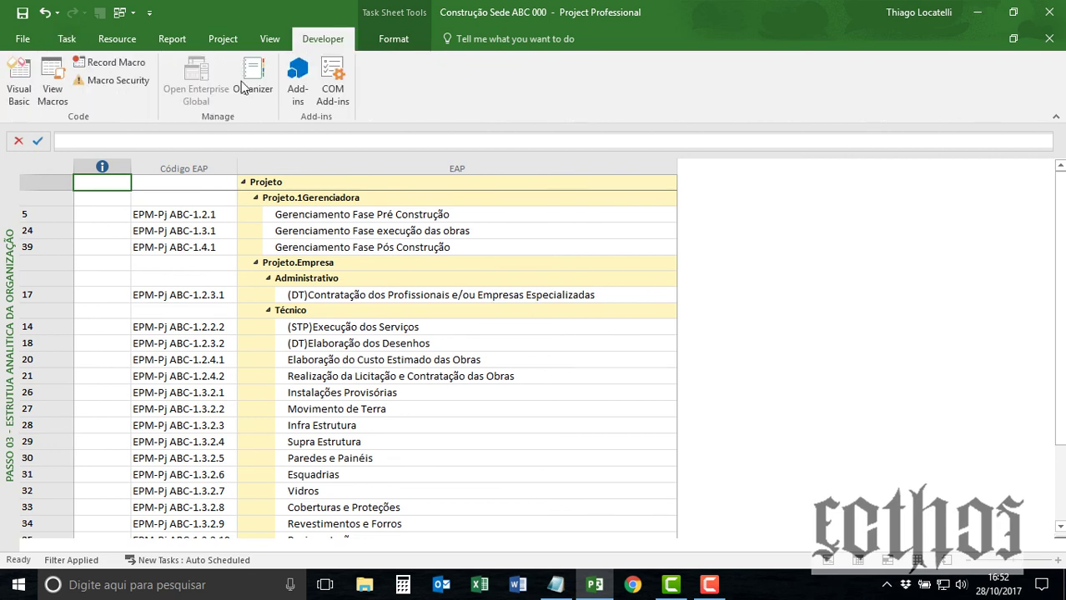
click(111, 73)
click(574, 88)
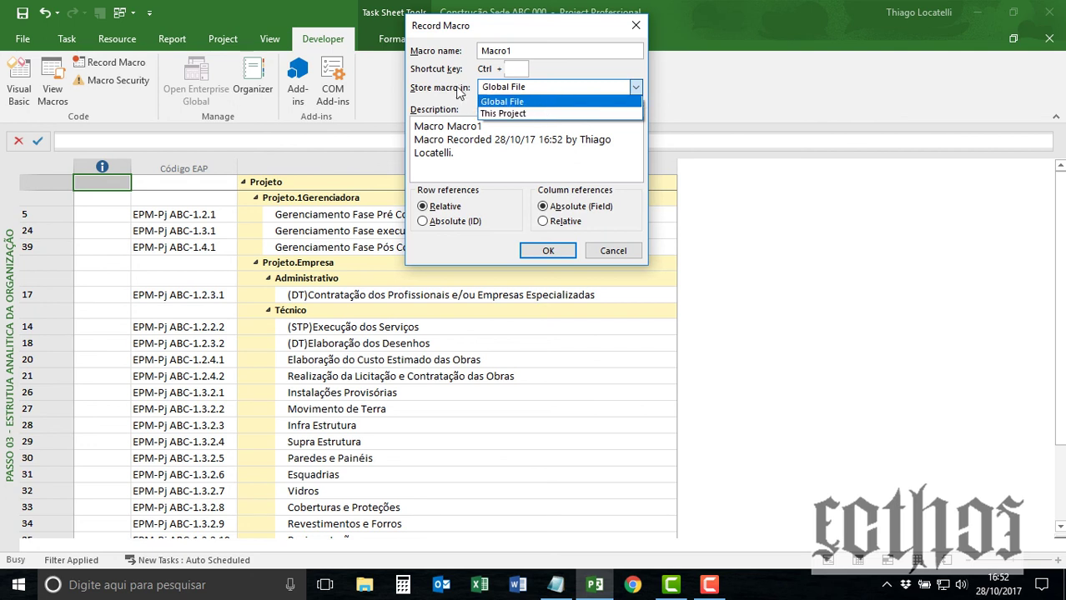
click(546, 114)
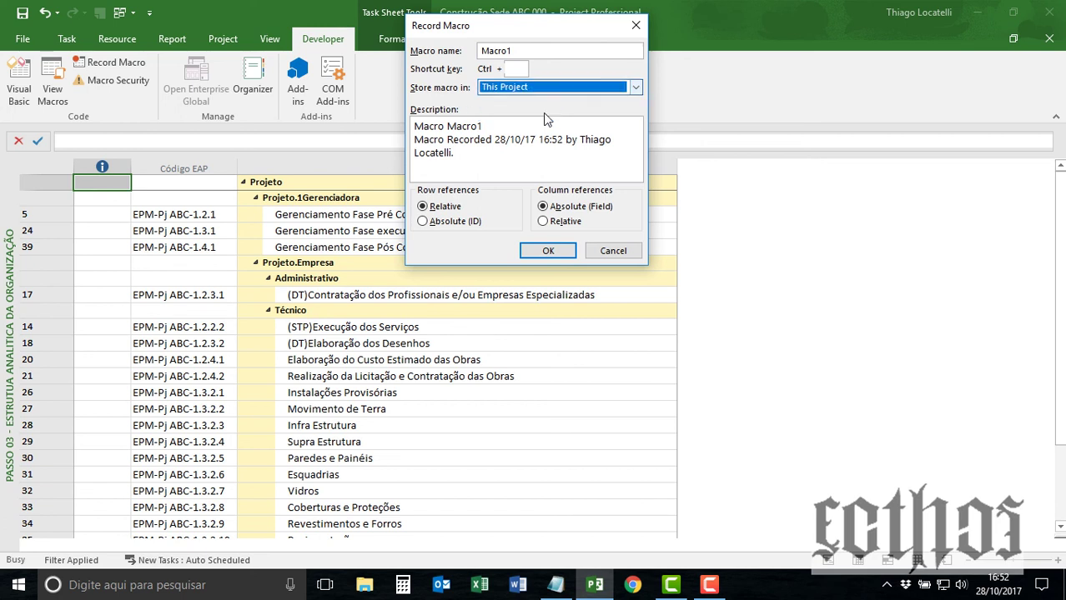
click(613, 250)
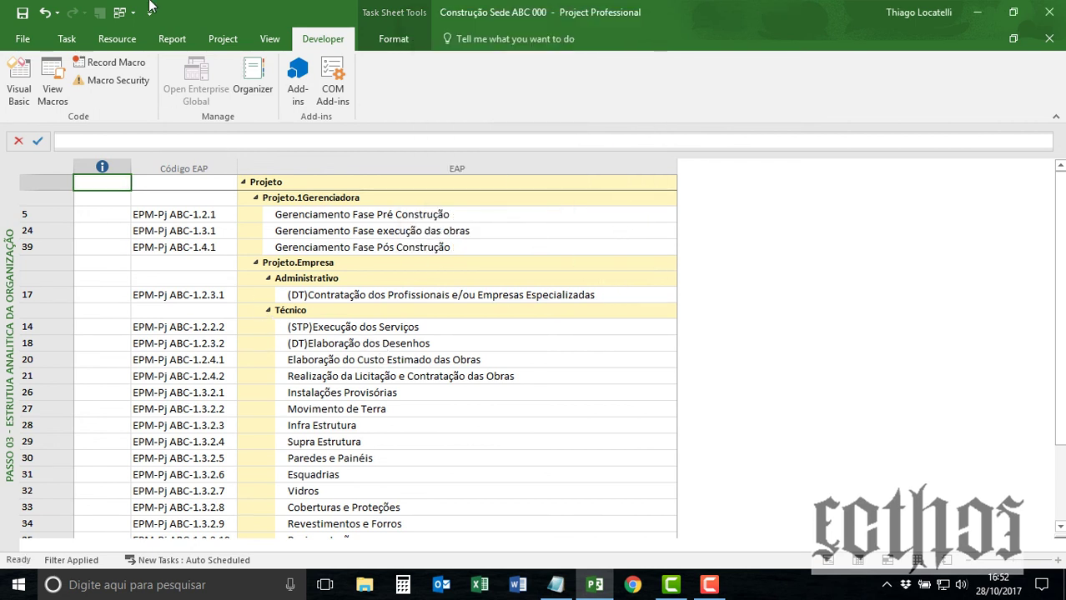
Step: Examine the ribbon customization options for importing and exporting customizations, leaving the settings unchanged
right_click(142, 39)
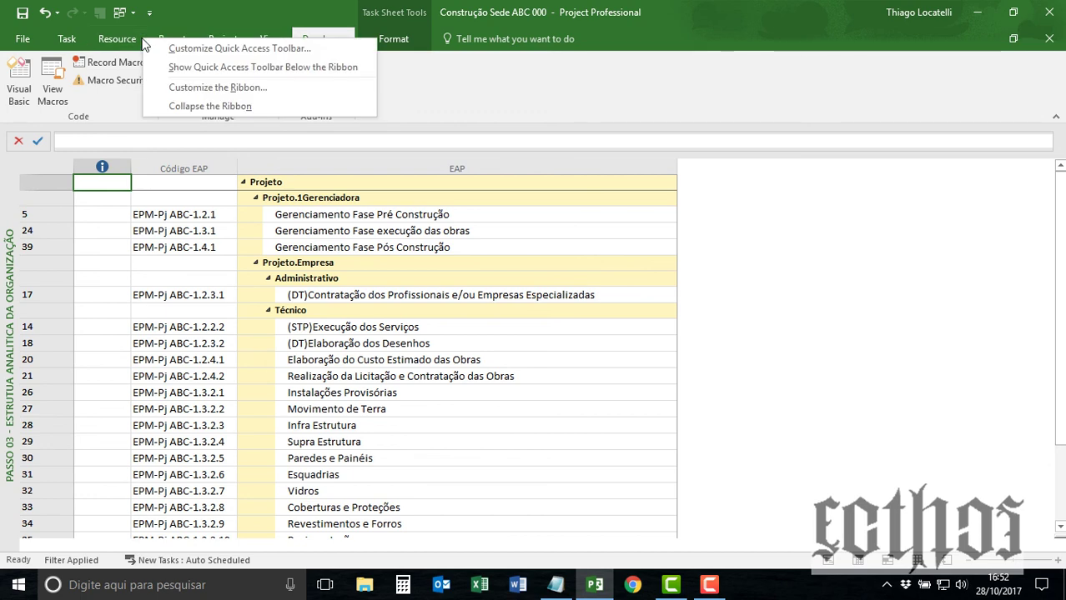
click(212, 88)
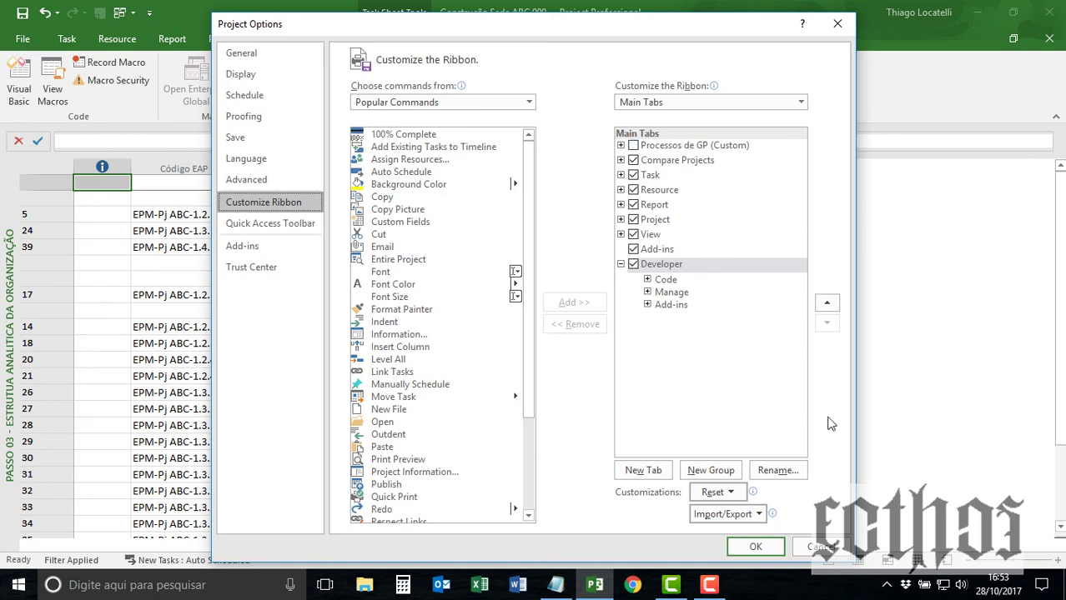
click(746, 514)
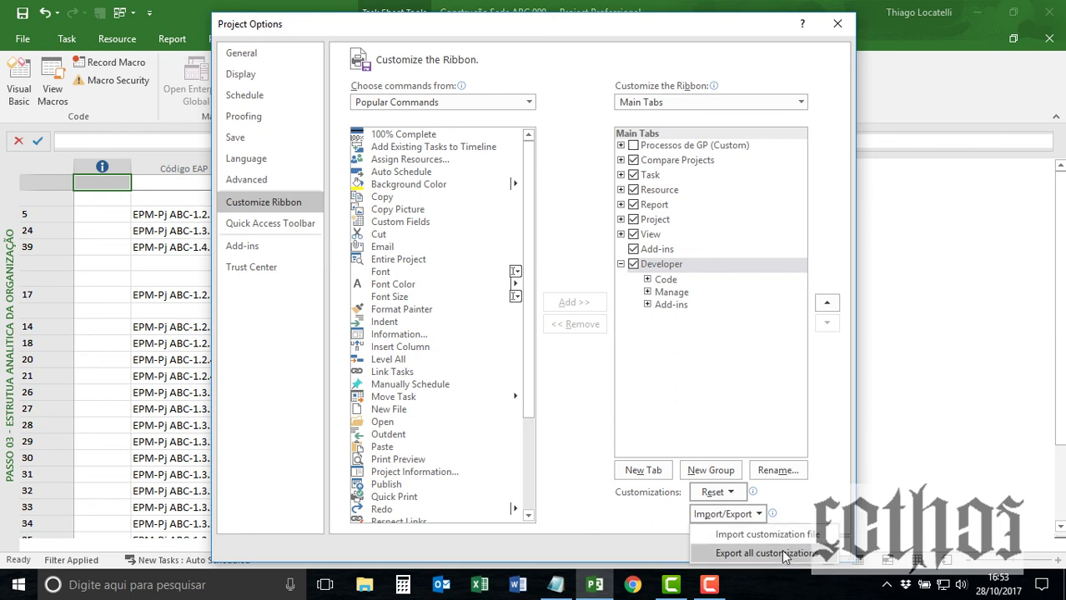
click(853, 420)
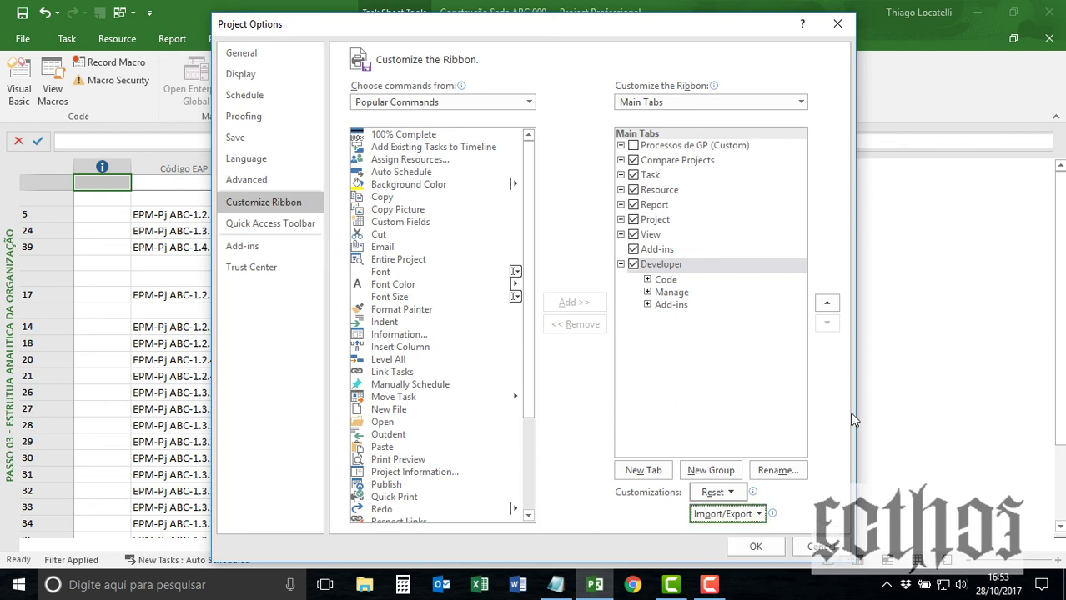
click(820, 547)
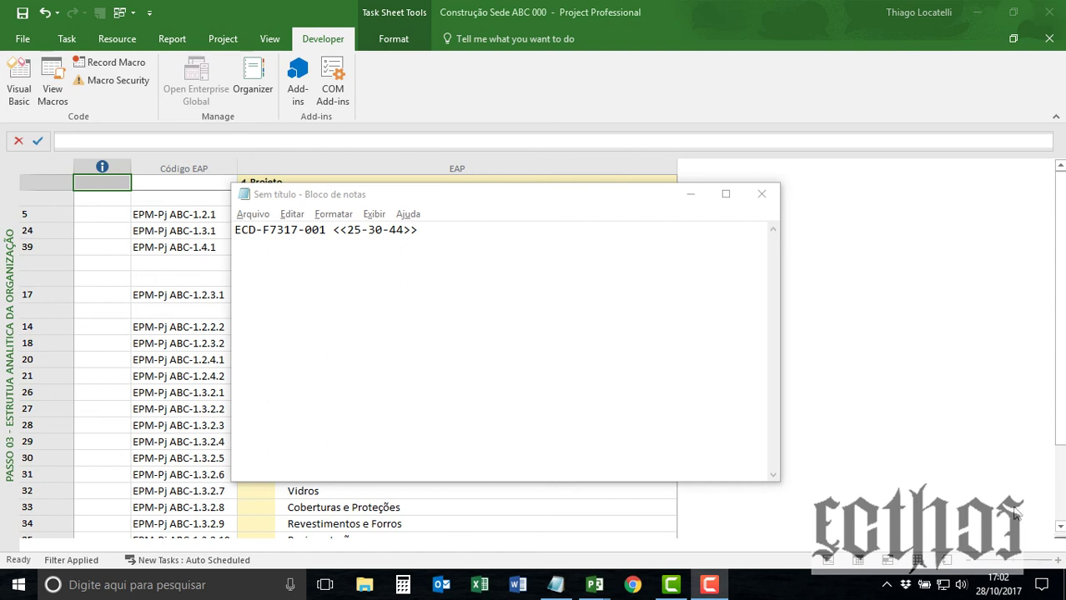
Step: Change the example code in the Notepad note to ECD-F9317-001 <<25-30-44>>
click(293, 231)
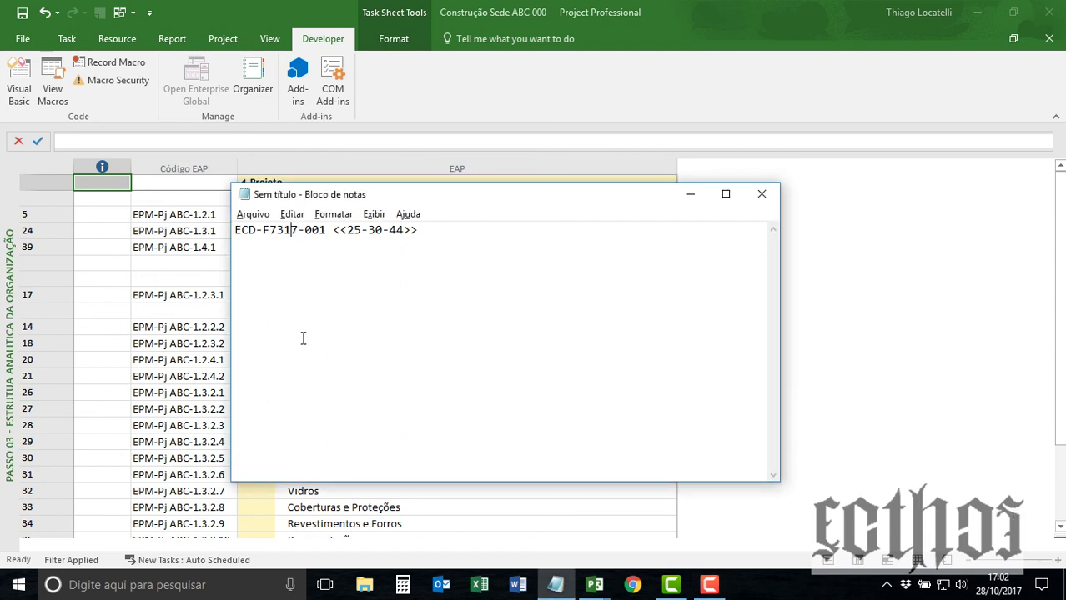
key(BackSpace)
key(BackSpace)
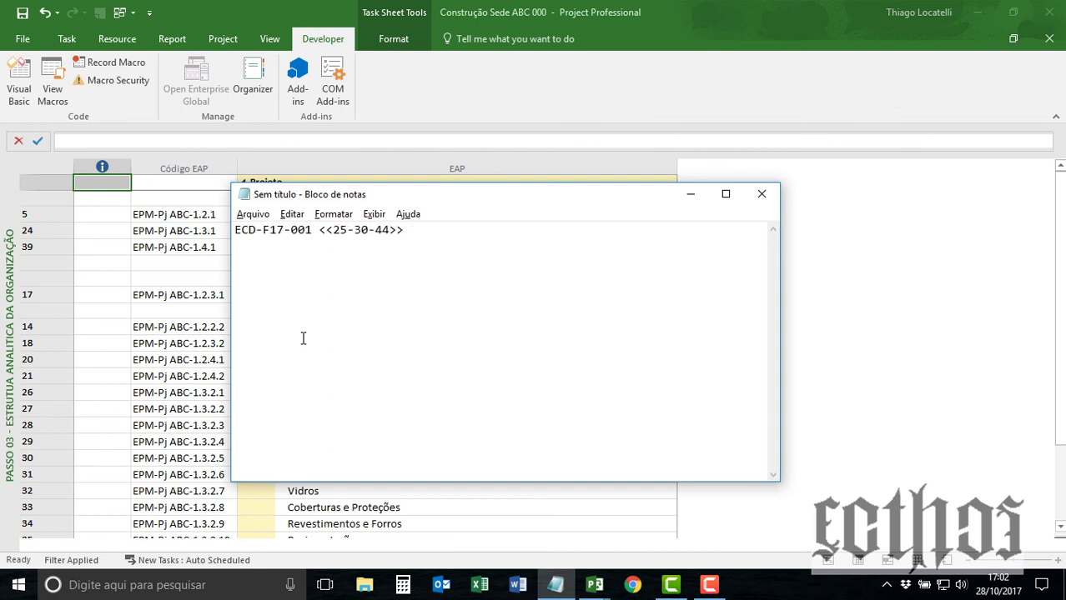
text(93)
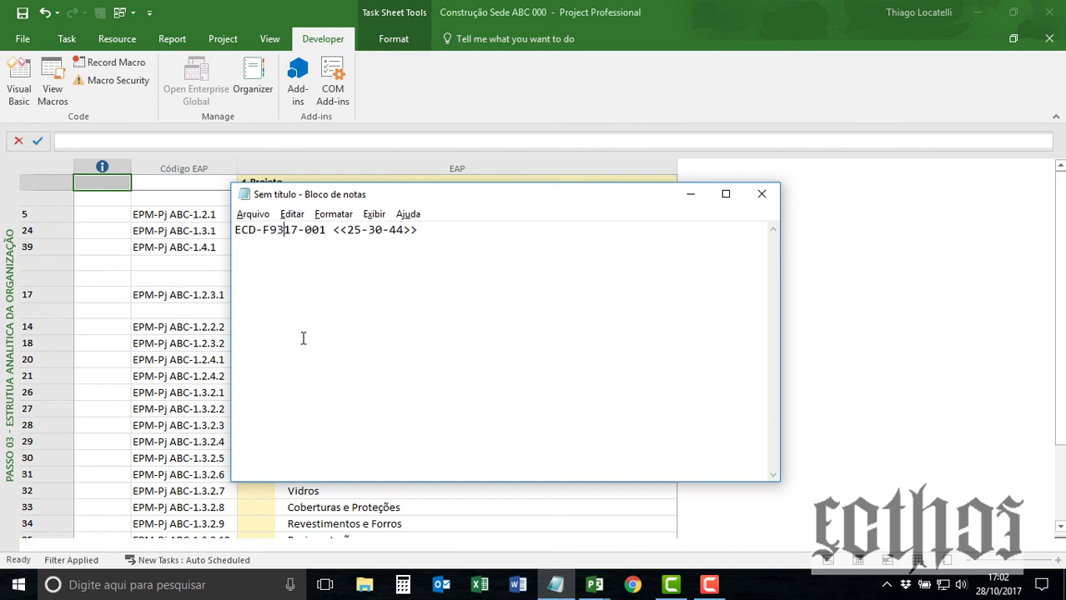